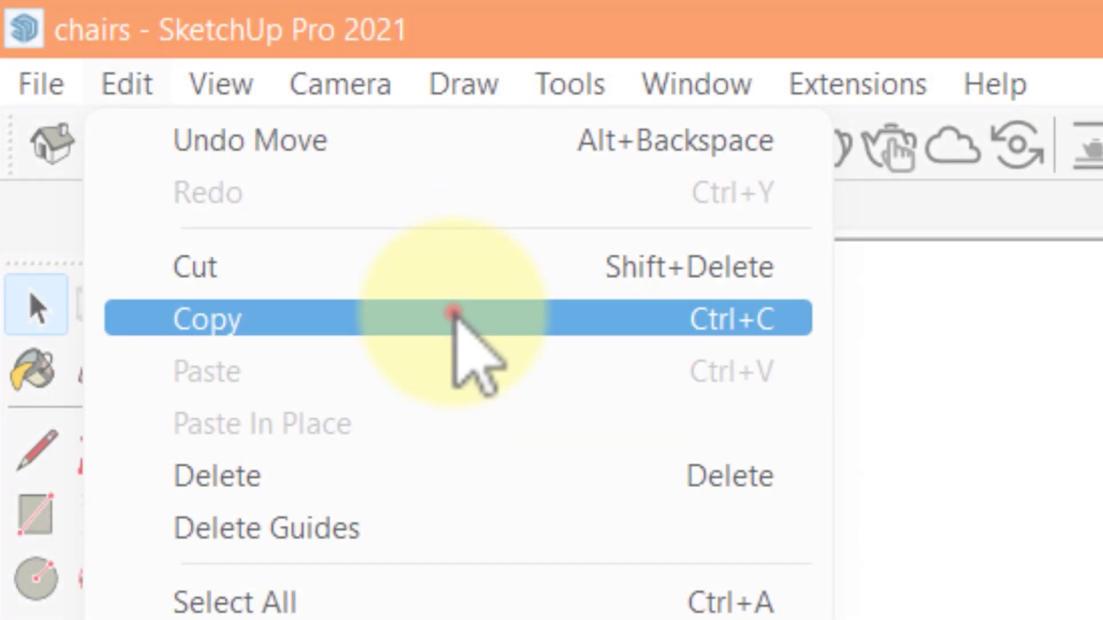
Copy the wood-grain armchair and paste it, moving the copy into the open space behind the rear row of chairs
{"action": "left_click", "coordinate": [455, 314]}
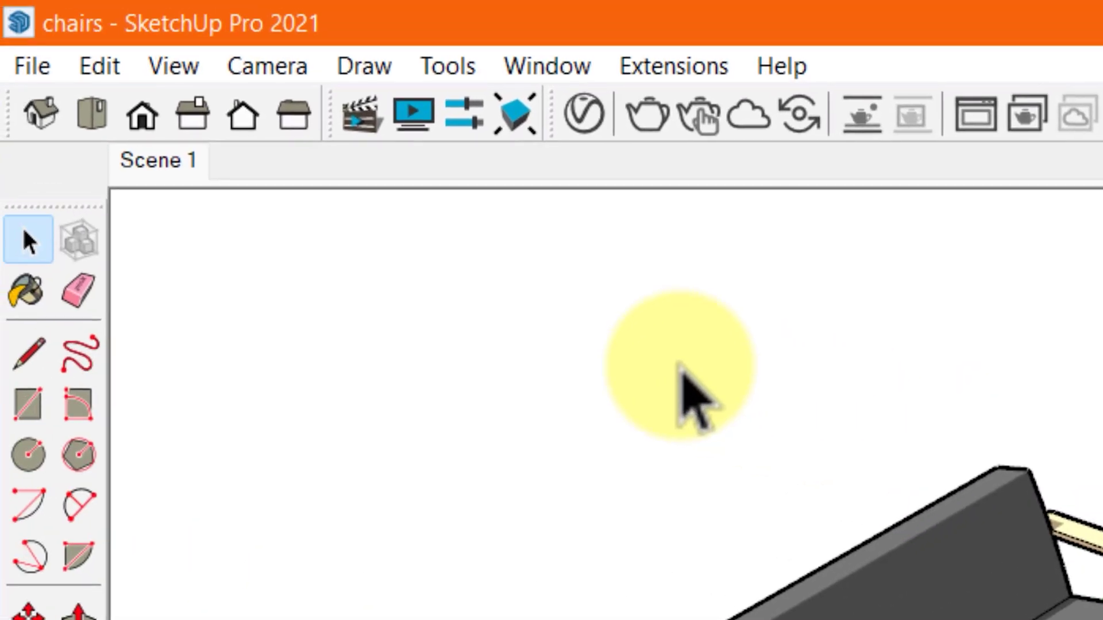
{"action": "left_click", "coordinate": [93, 64]}
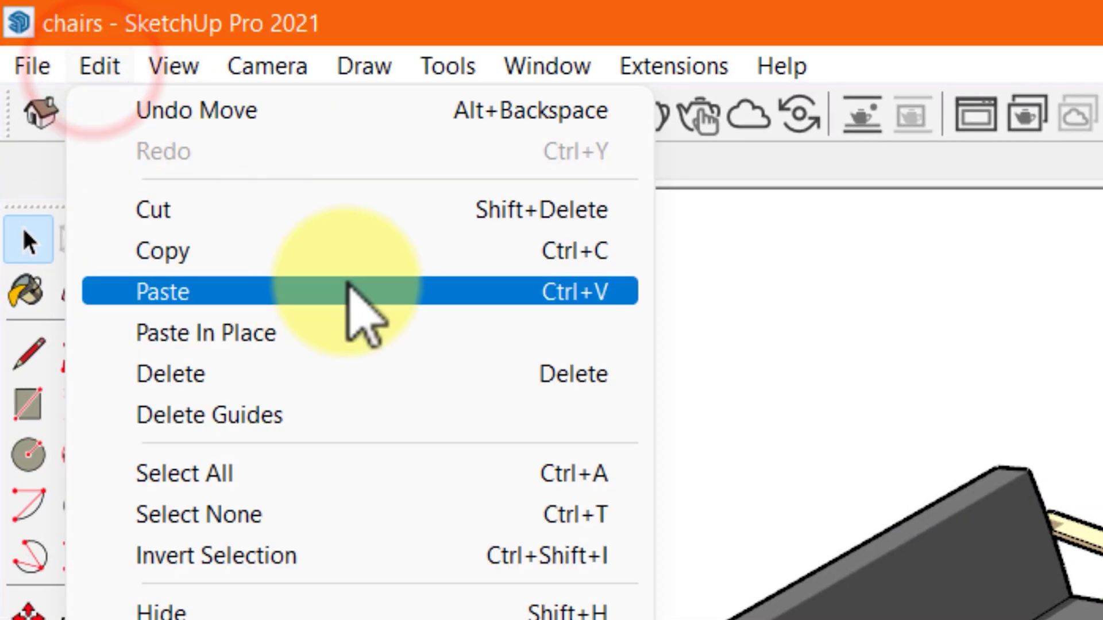
{"action": "left_click", "coordinate": [330, 299]}
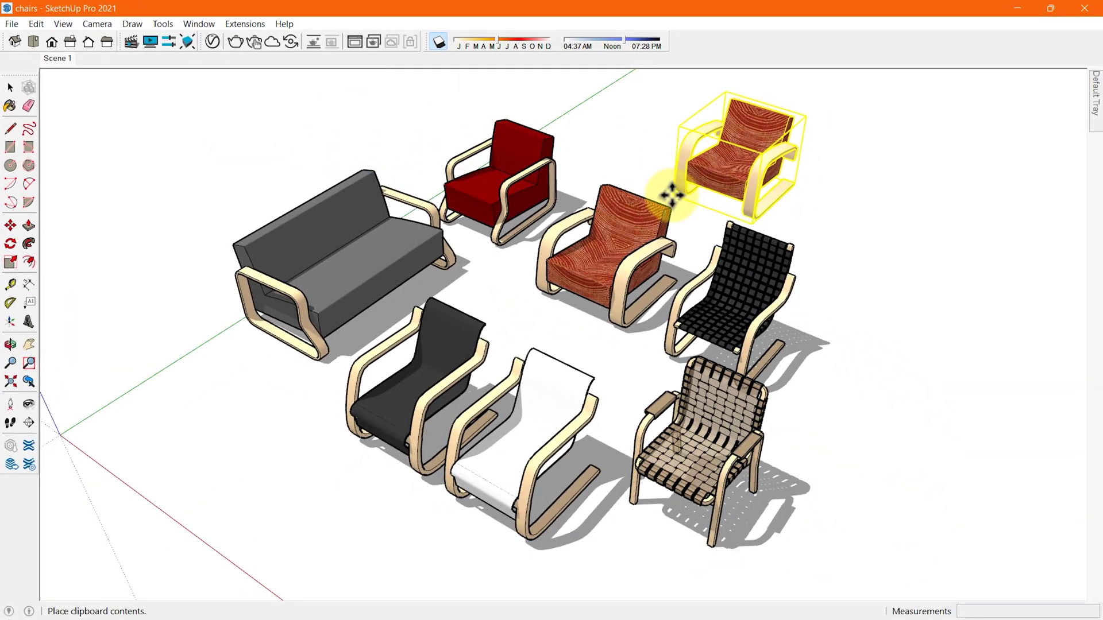
{"action": "middle_click_drag", "start_coordinate": [671, 195], "coordinate": [431, 328]}
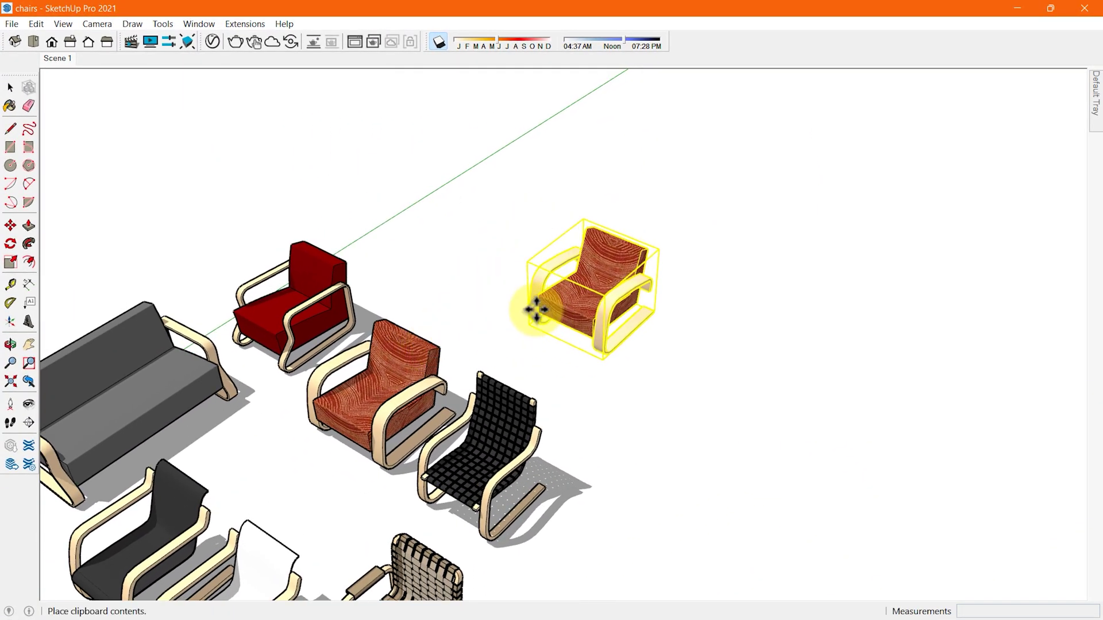
{"action": "scroll", "coordinate": [494, 304], "scroll_direction": "up", "scroll_amount": 3}
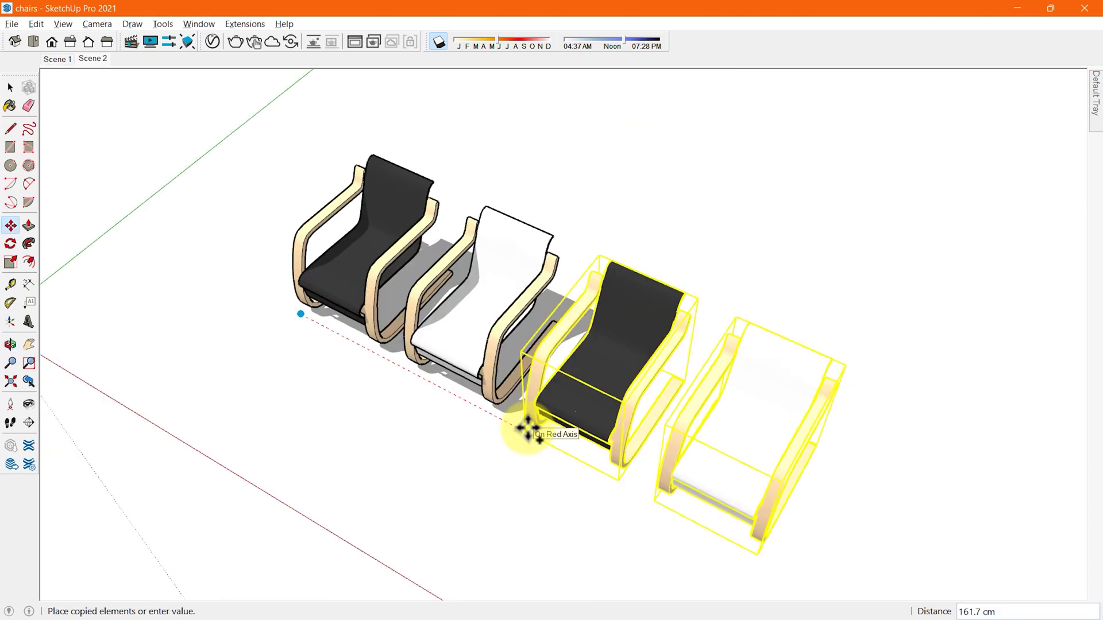
Copy the black and white chairs about 161.7 cm along the red axis, and copy the resulting four-chair row at a distance of 250 cm
{"action": "left_click", "coordinate": [527, 428]}
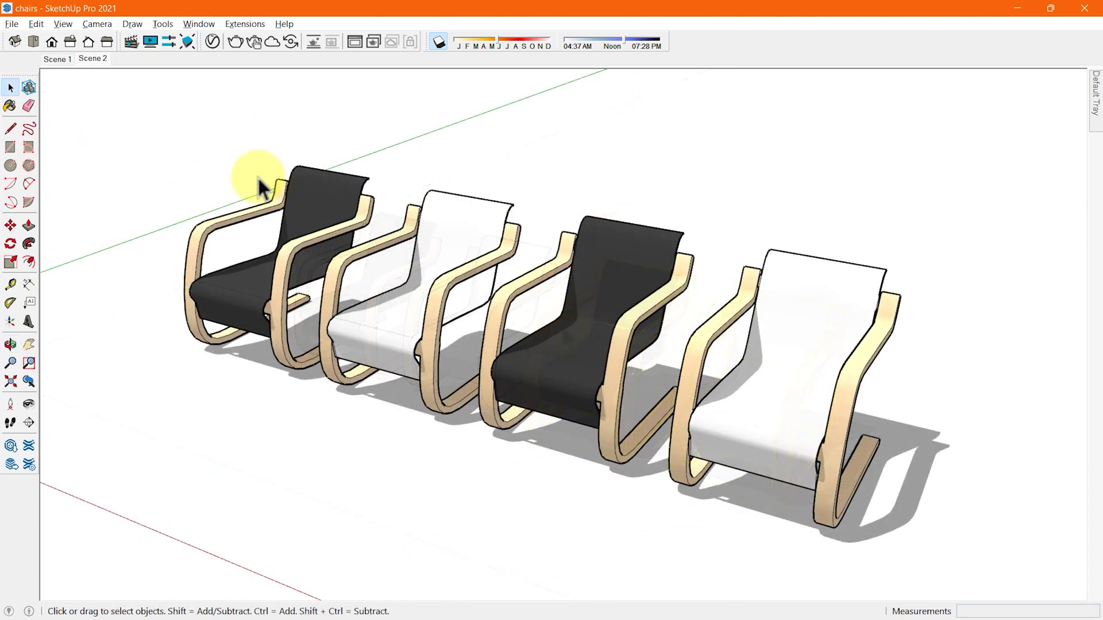
{"action": "left_click_drag", "start_coordinate": [961, 540], "coordinate": [961, 540]}
{"action": "key", "text": "m"}
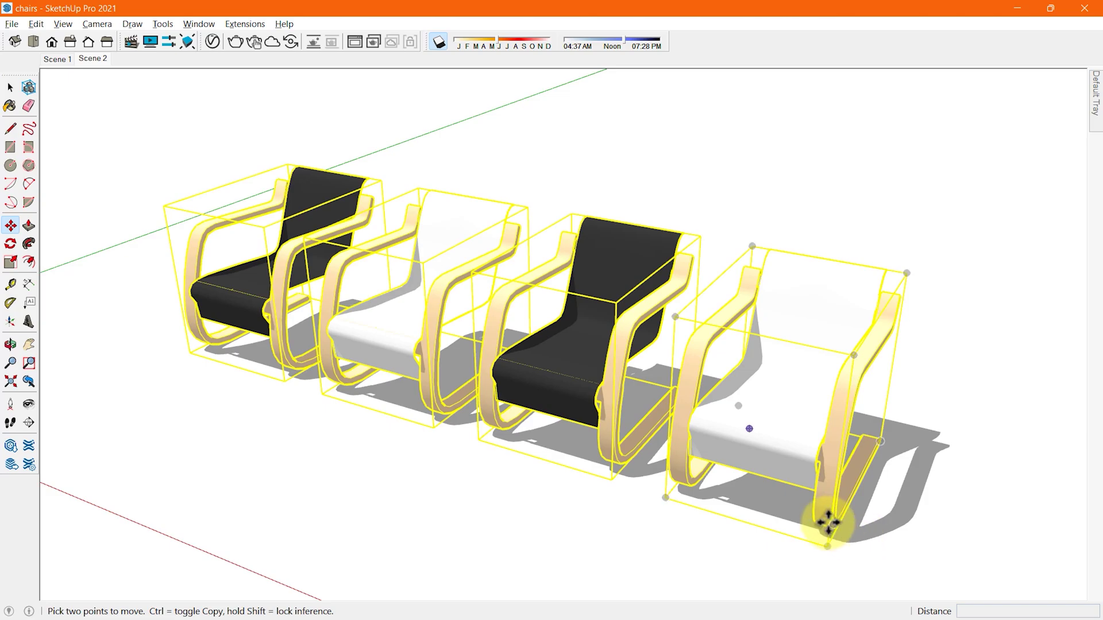
{"action": "middle_click_drag", "start_coordinate": [830, 522], "coordinate": [650, 506]}
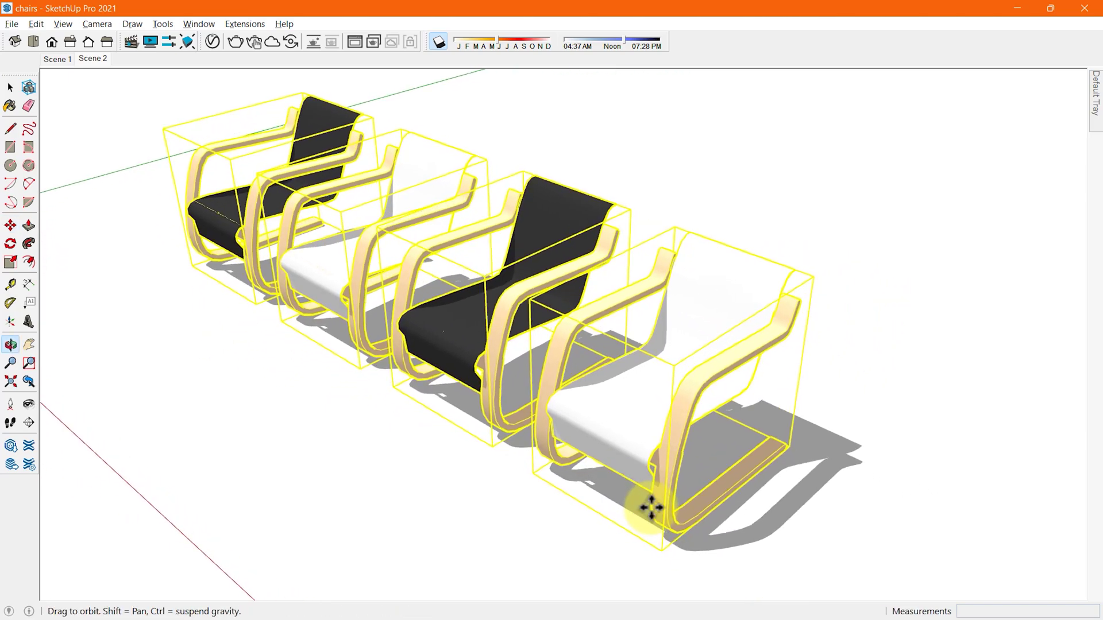
{"action": "key", "text": "ctrl"}
{"action": "left_click", "coordinate": [667, 552]}
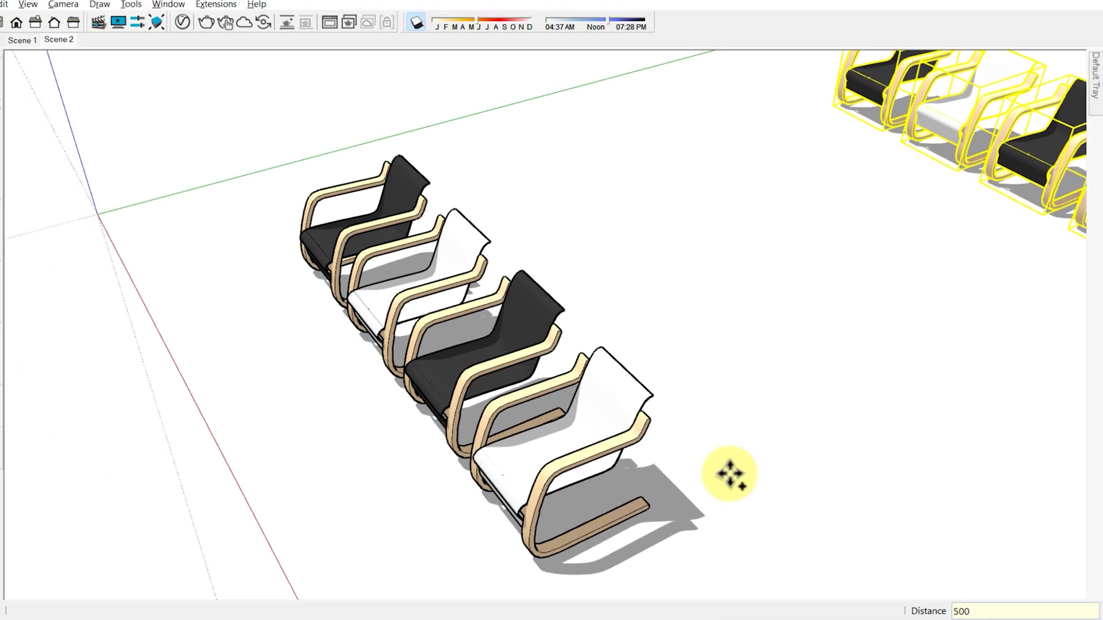
{"action": "type", "text": "250"}
{"action": "key", "text": "Return"}
{"action": "key", "text": "Return"}
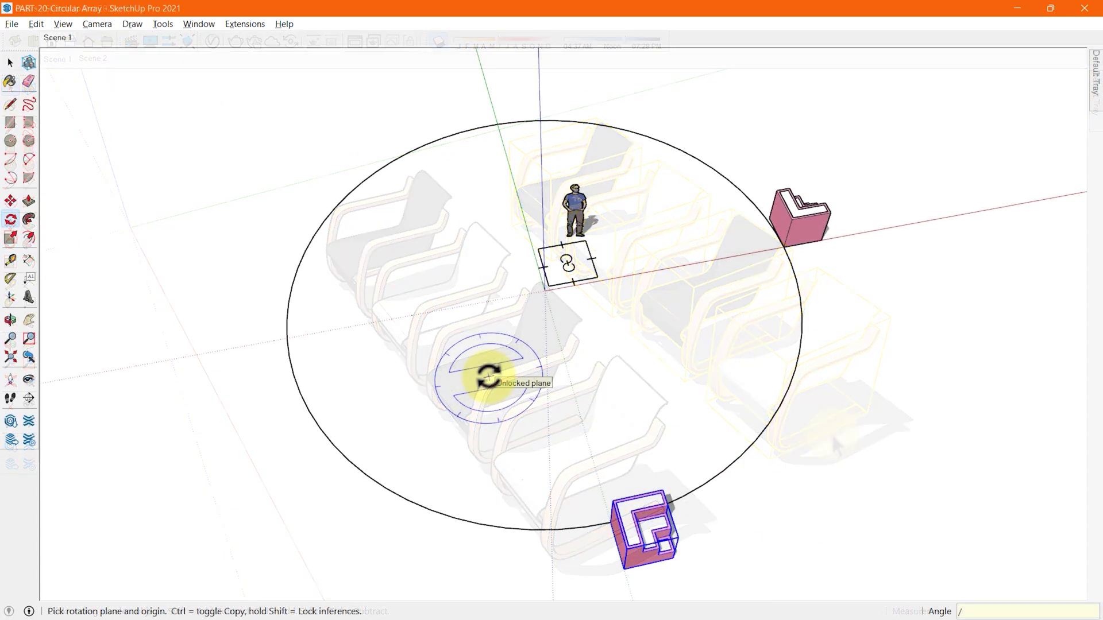
Try dividing the rotated copy of the pink block around the circle into 12, 20, 24 and 6 equal intervals
{"action": "type", "text": "/12"}
{"action": "key", "text": "Return"}
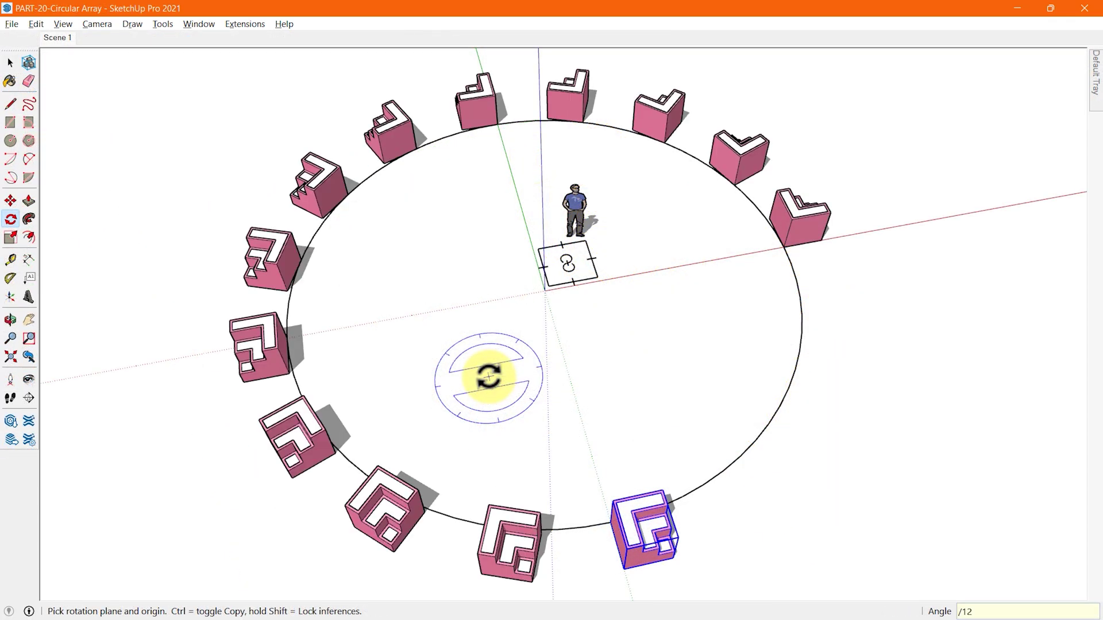
{"action": "type", "text": "/20"}
{"action": "key", "text": "Return"}
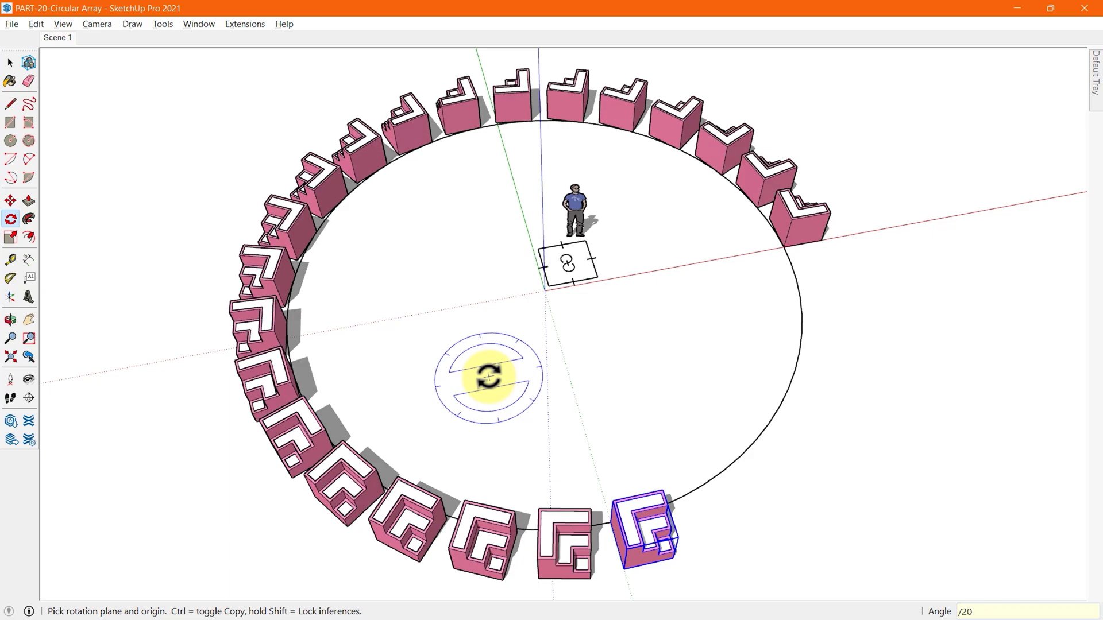
{"action": "type", "text": "/24"}
{"action": "key", "text": "Return"}
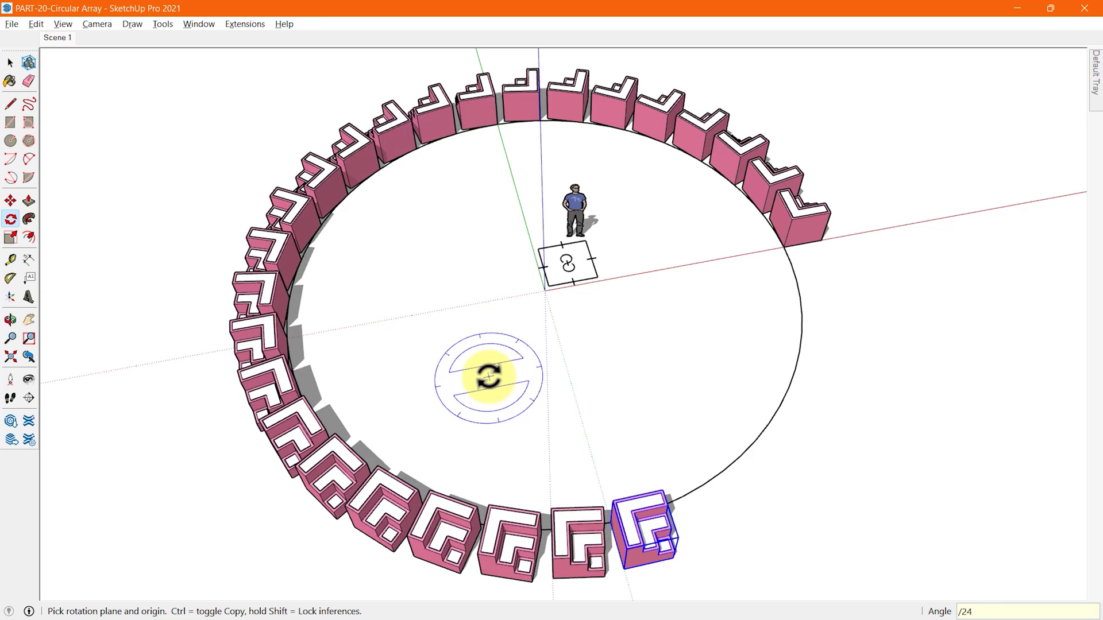
{"action": "type", "text": "/6"}
{"action": "key", "text": "Return"}
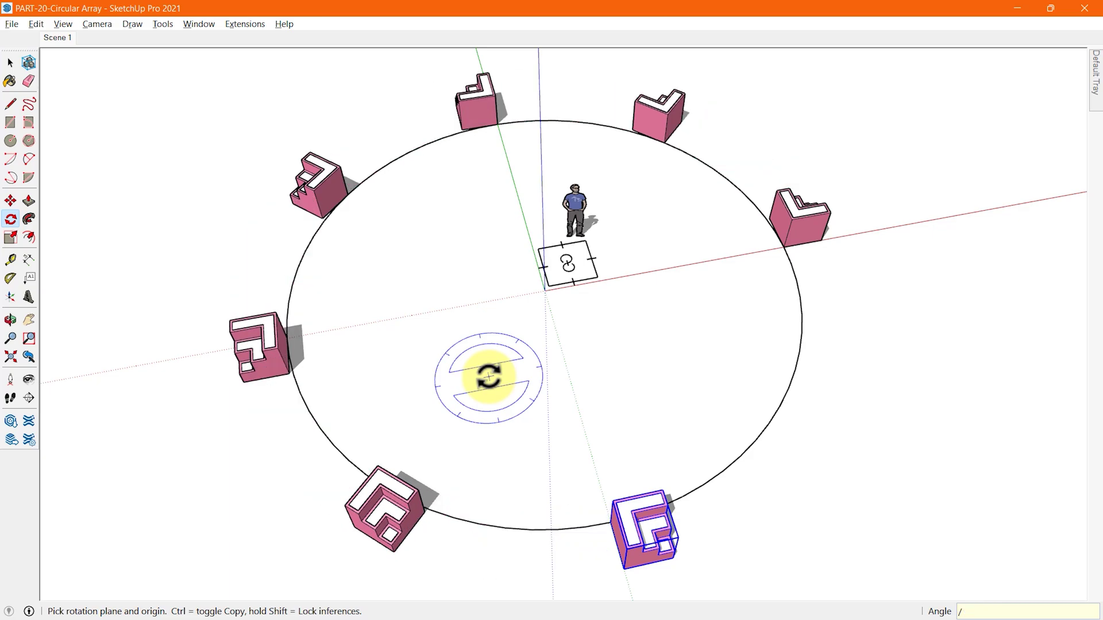
Divide the circular array of the pink block into 28 equal intervals
{"action": "key", "text": "Return"}
{"action": "type", "text": "/2"}
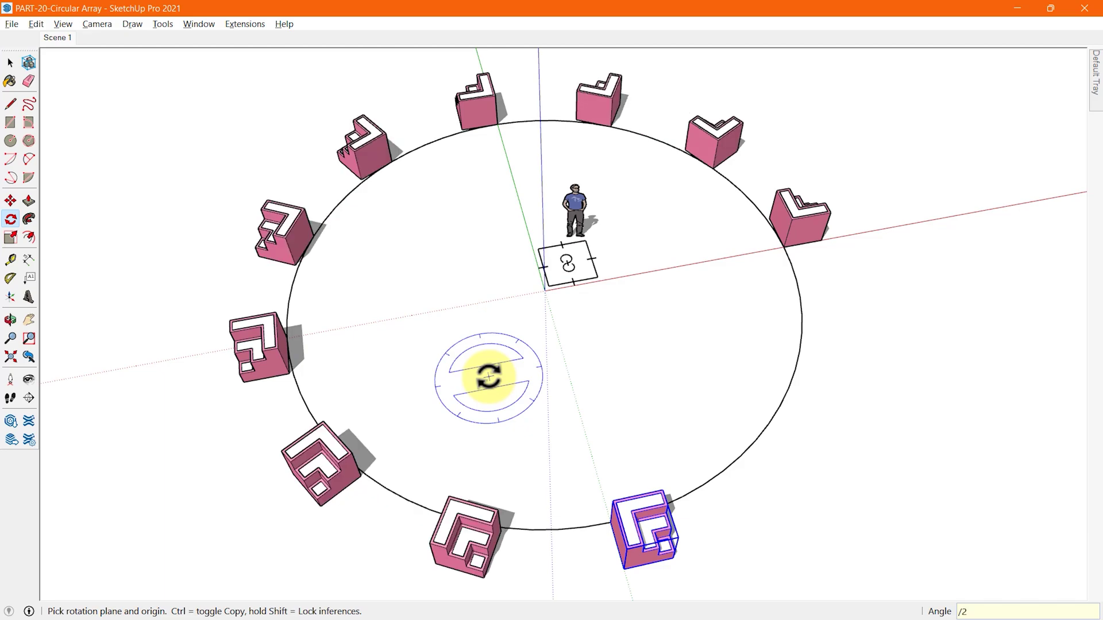
{"action": "type", "text": "8"}
{"action": "key", "text": "Return"}
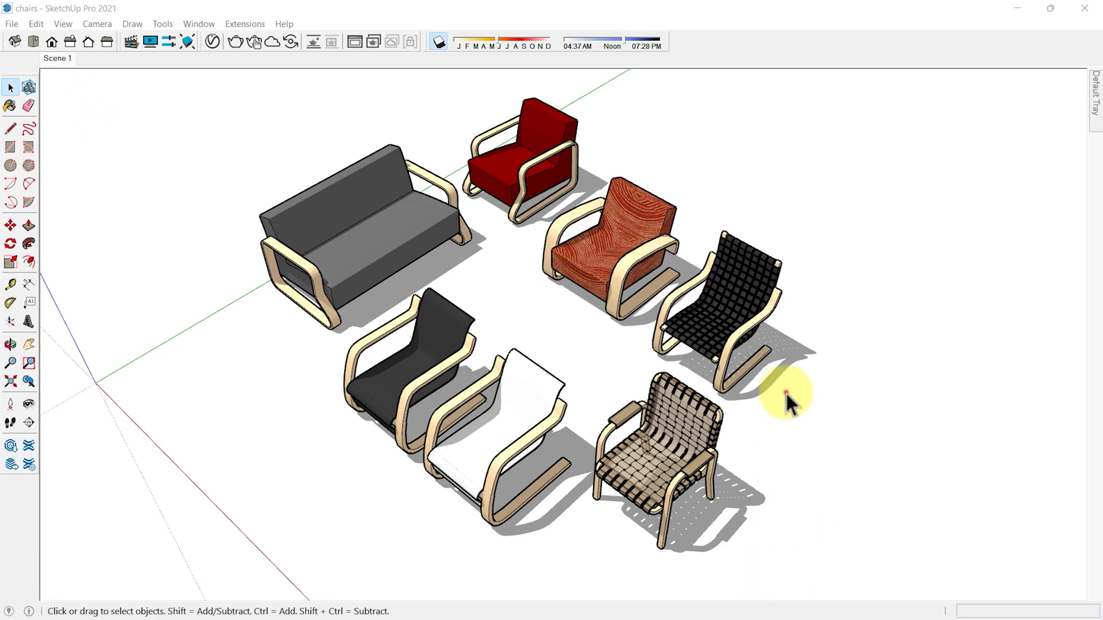
Copy the wood-grain armchair between the red armchair and the black woven chair to the clipboard
{"action": "middle_click_drag", "start_coordinate": [492, 424], "coordinate": [501, 360]}
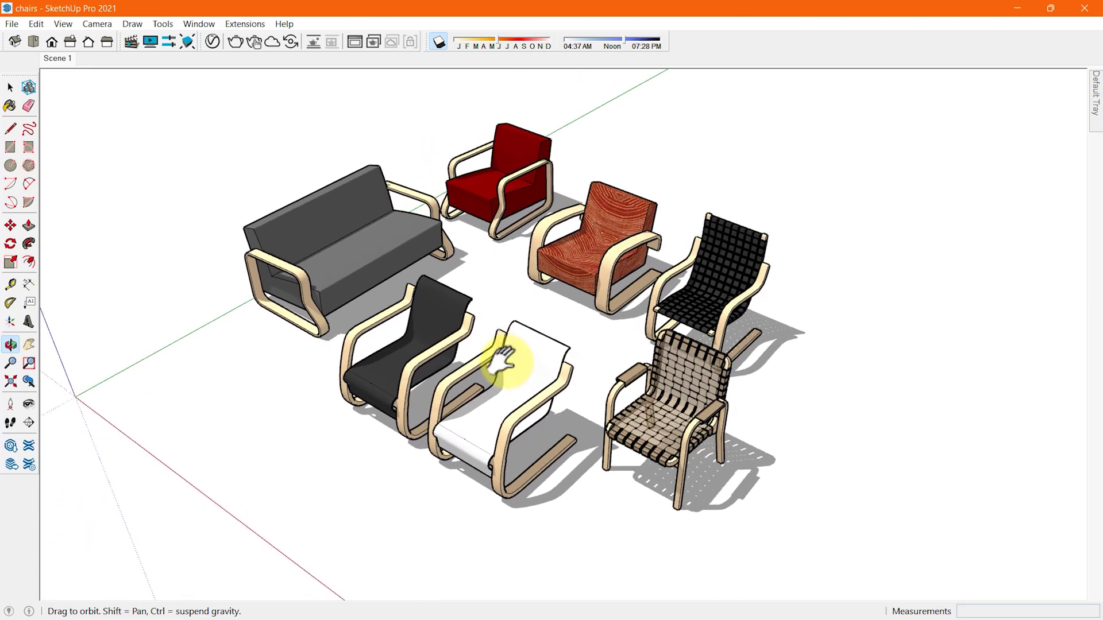
{"action": "scroll", "coordinate": [524, 374], "scroll_direction": "up", "scroll_amount": 3}
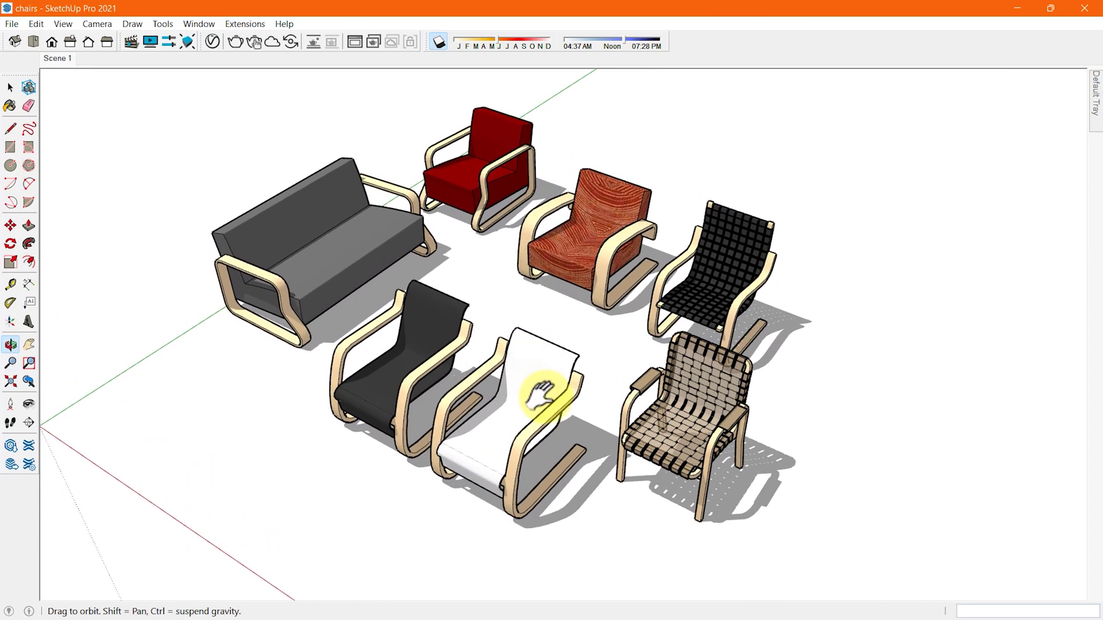
{"action": "middle_click_drag", "start_coordinate": [540, 395], "coordinate": [558, 409], "text": "shift"}
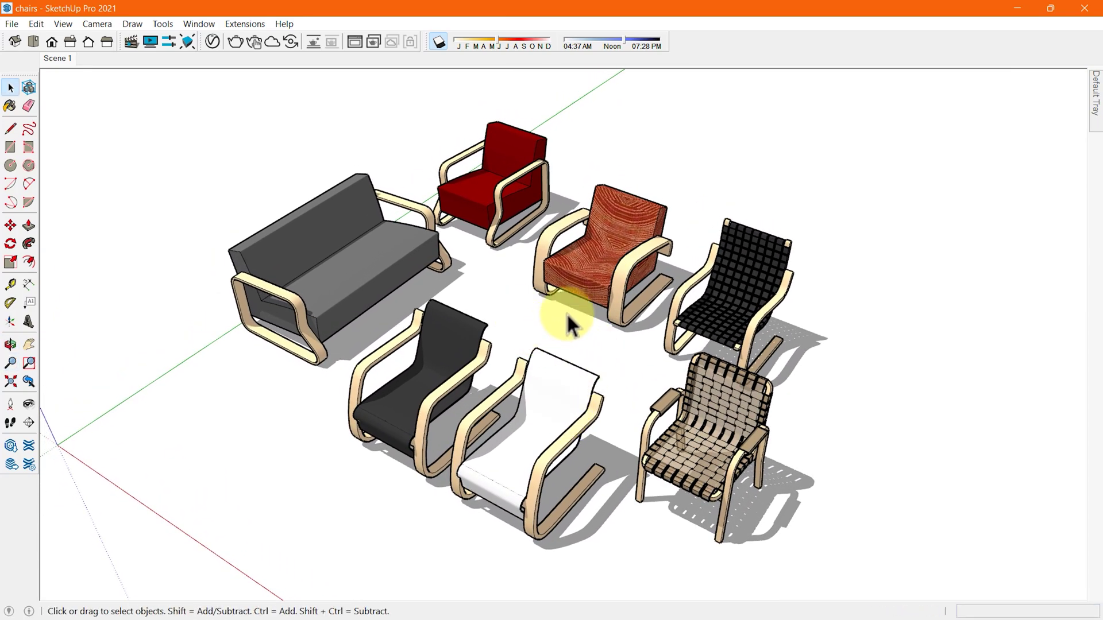
{"action": "middle_click_drag", "start_coordinate": [764, 270], "coordinate": [747, 293]}
{"action": "key", "text": "space"}
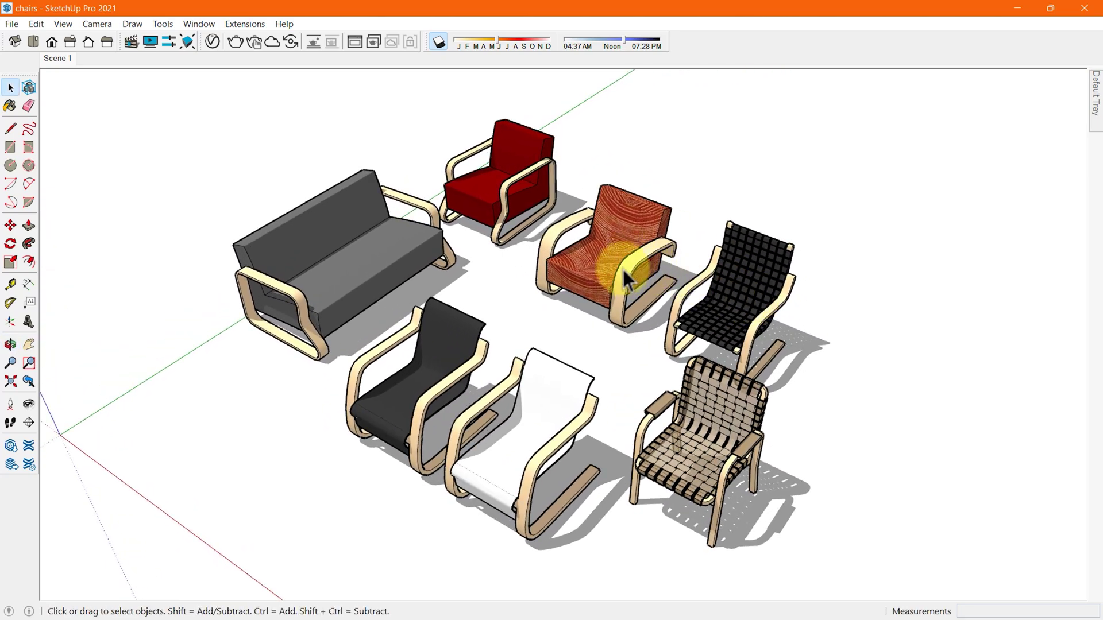
{"action": "left_click", "coordinate": [622, 270]}
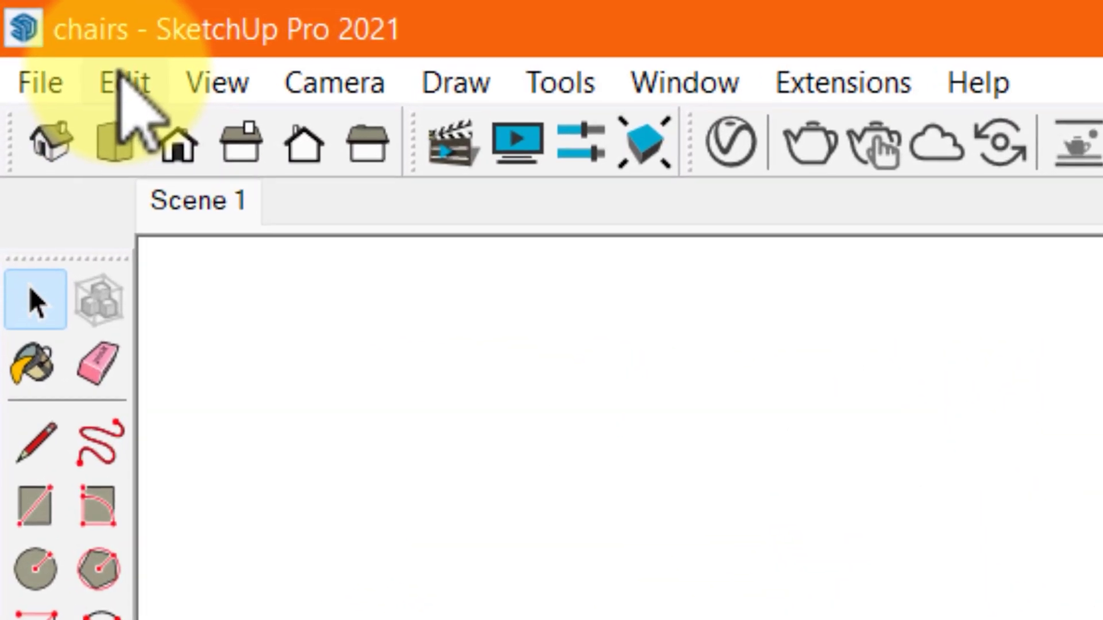
{"action": "left_click", "coordinate": [138, 92]}
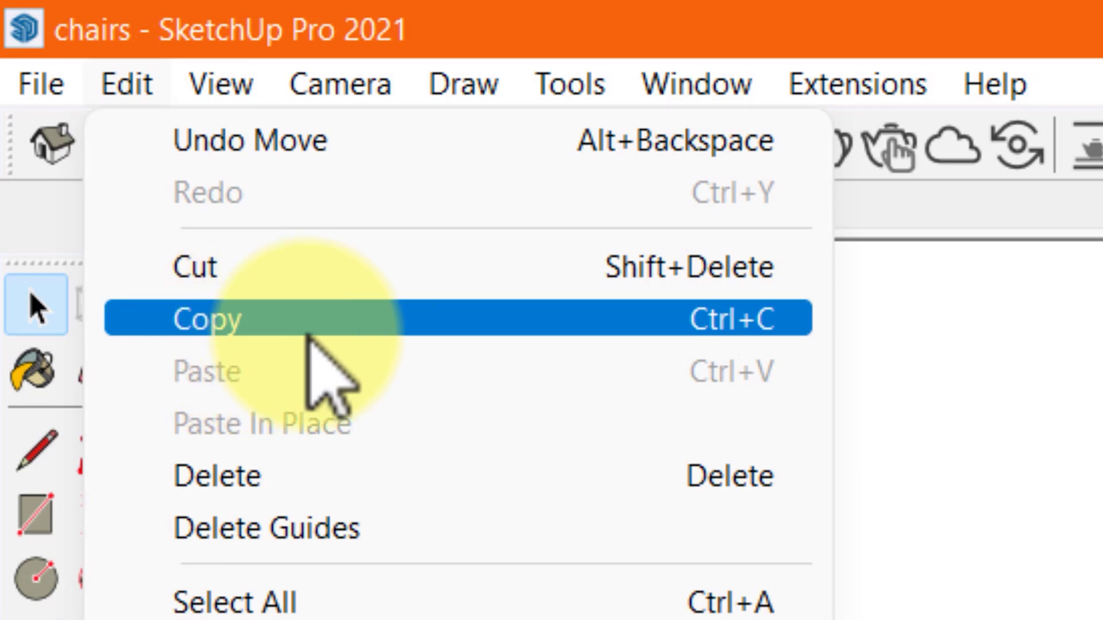
{"action": "left_click", "coordinate": [452, 313]}
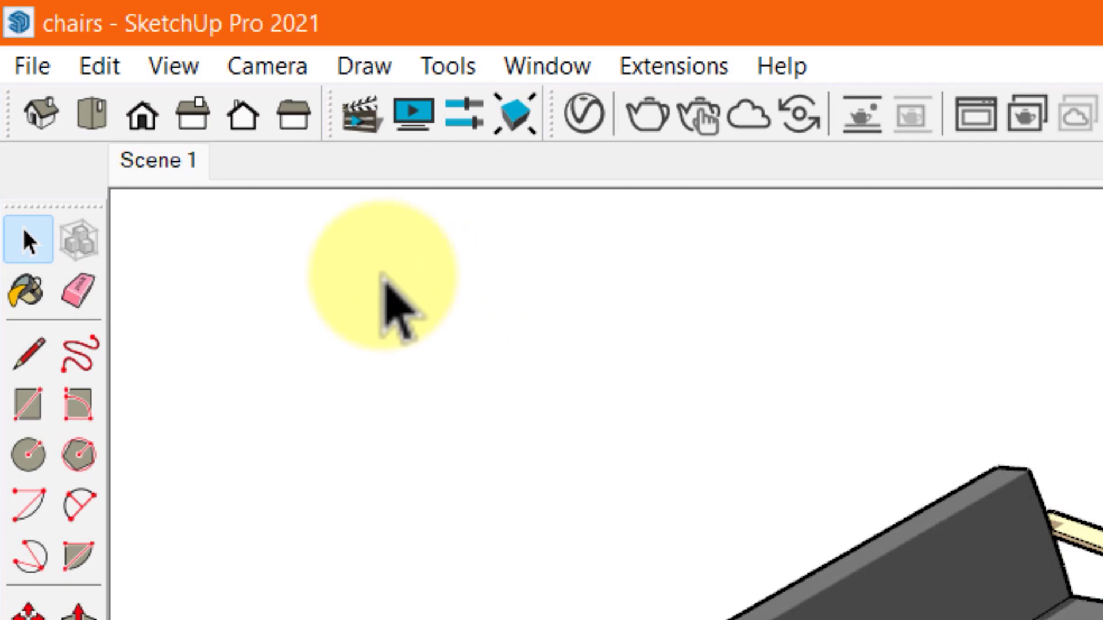
Paste the wood-grain armchair directly behind the original, snapping it to the rear endpoint of the original's wooden base
{"action": "left_click", "coordinate": [97, 68]}
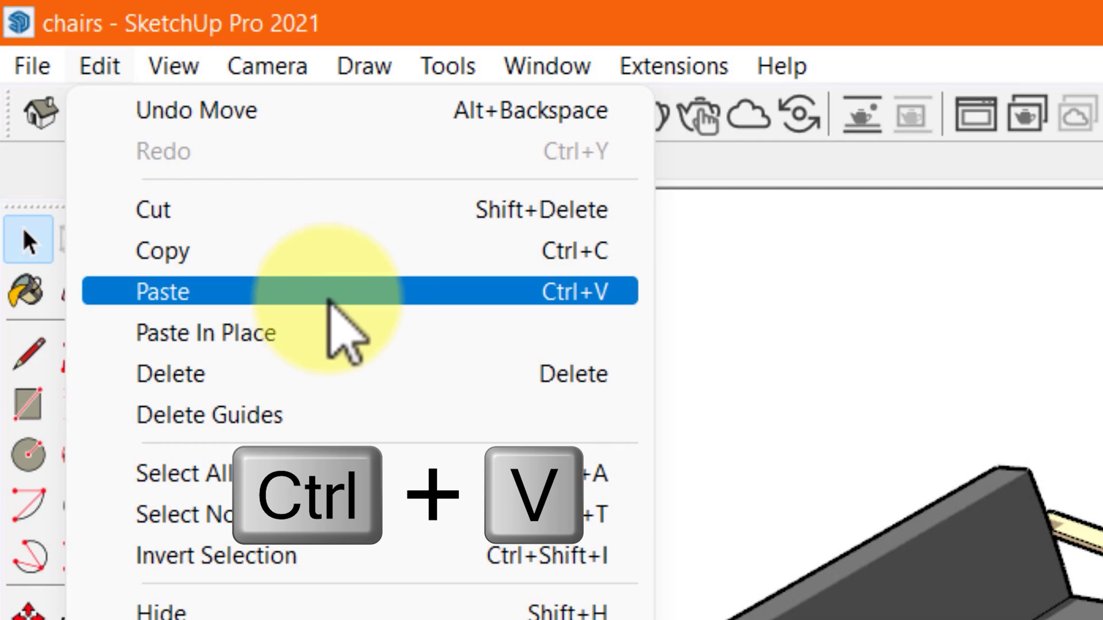
{"action": "left_click", "coordinate": [328, 299]}
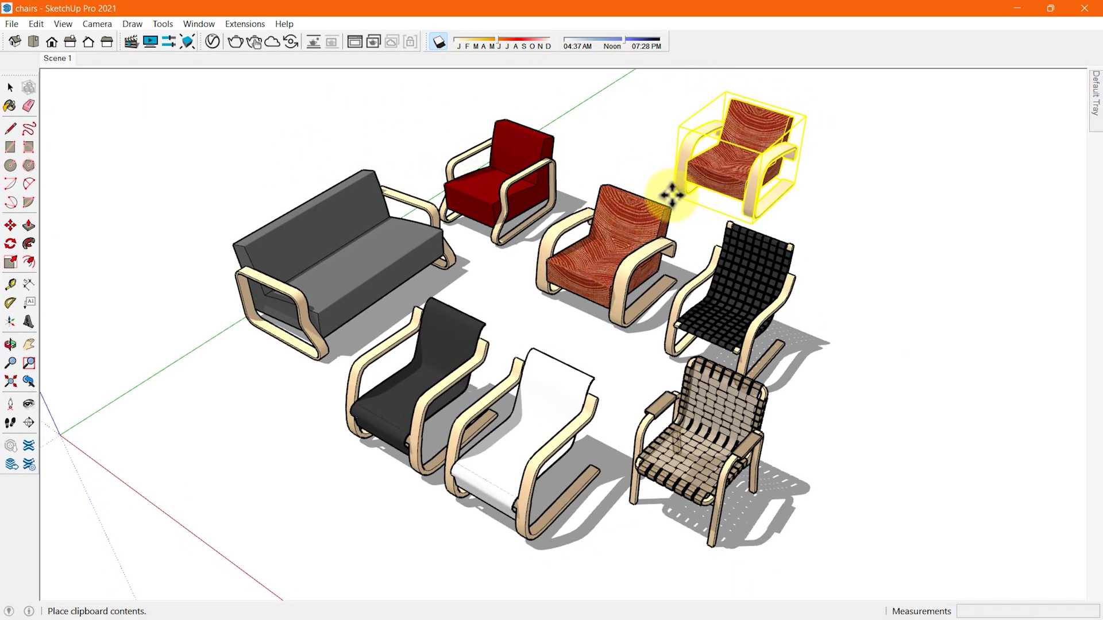
{"action": "middle_click_drag", "start_coordinate": [666, 198], "coordinate": [448, 322], "text": "shift"}
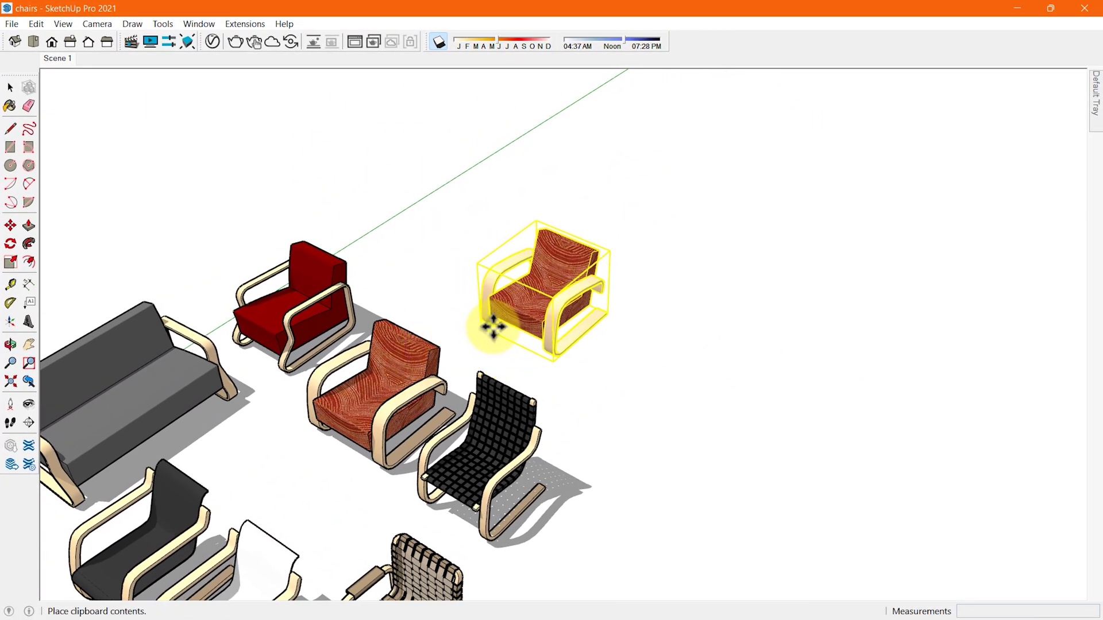
{"action": "scroll", "coordinate": [471, 303], "scroll_direction": "up", "scroll_amount": 2}
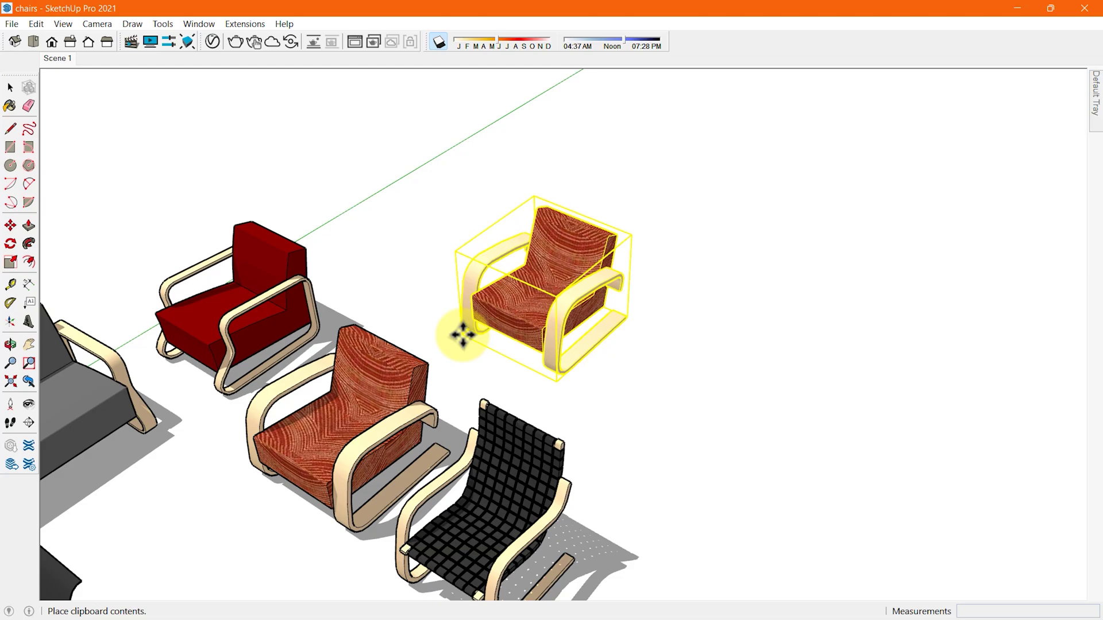
{"action": "scroll", "coordinate": [562, 295], "scroll_direction": "down", "scroll_amount": 3}
{"action": "middle_click_drag", "start_coordinate": [493, 399], "coordinate": [421, 436]}
{"action": "scroll", "coordinate": [256, 428], "scroll_direction": "up", "scroll_amount": 10}
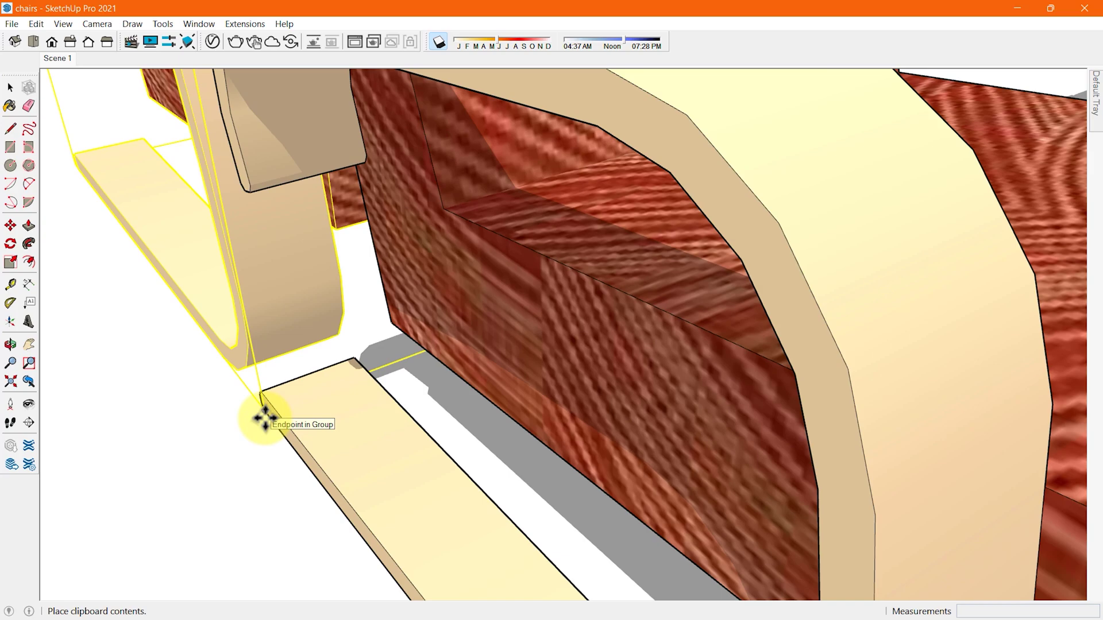
{"action": "left_click", "coordinate": [263, 419]}
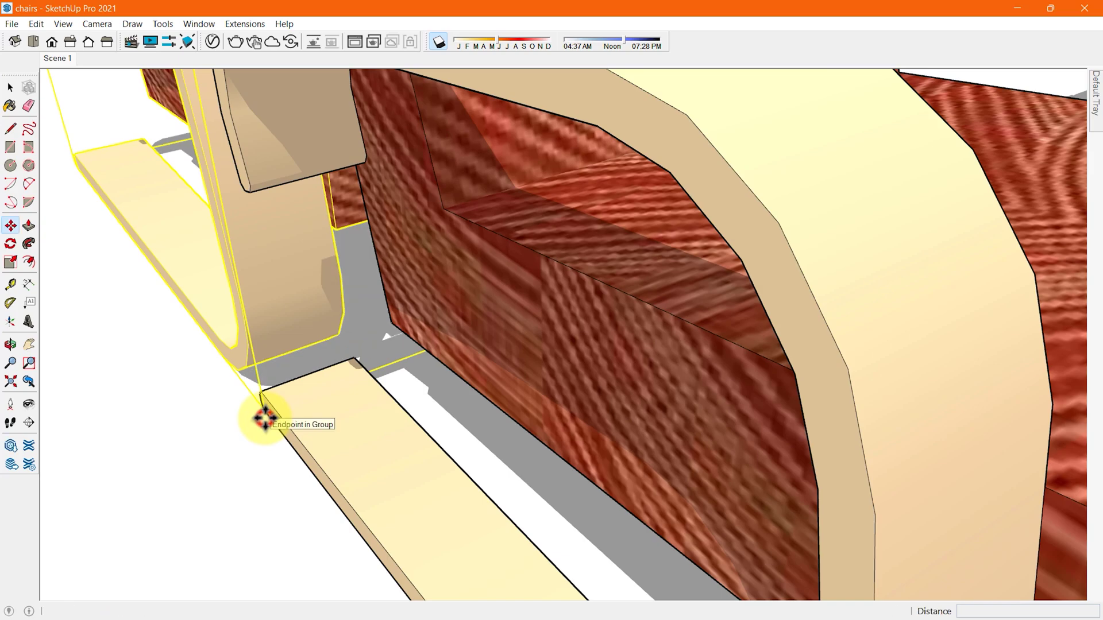
{"action": "scroll", "coordinate": [299, 435], "scroll_direction": "down", "scroll_amount": 10}
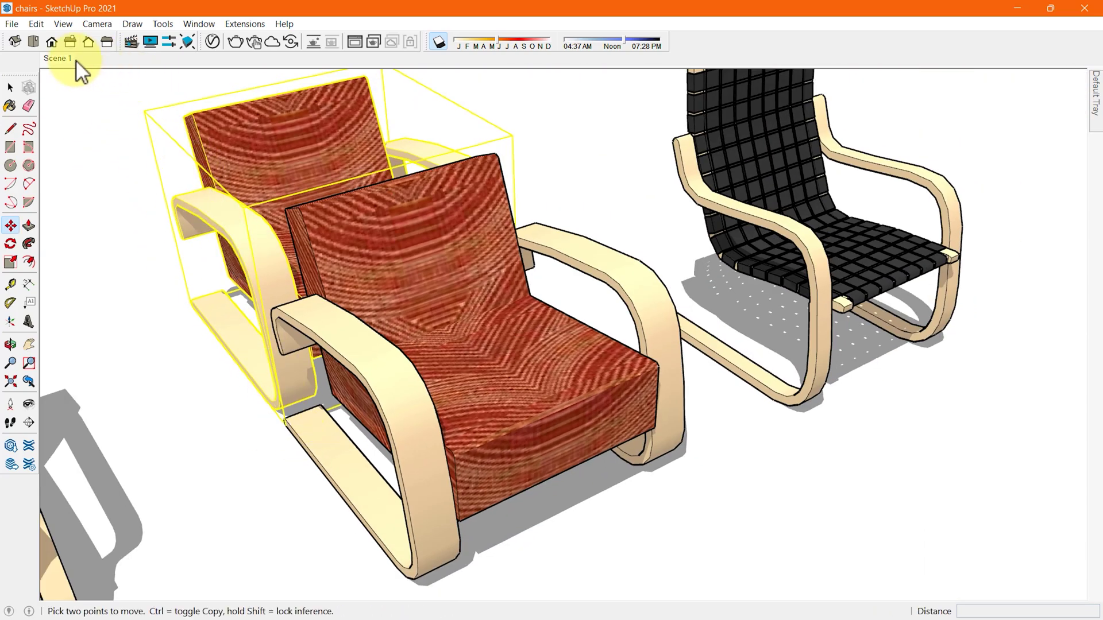
Copy the grey sofa and use Paste In Place to put a duplicate exactly over the original
{"action": "left_click", "coordinate": [60, 58]}
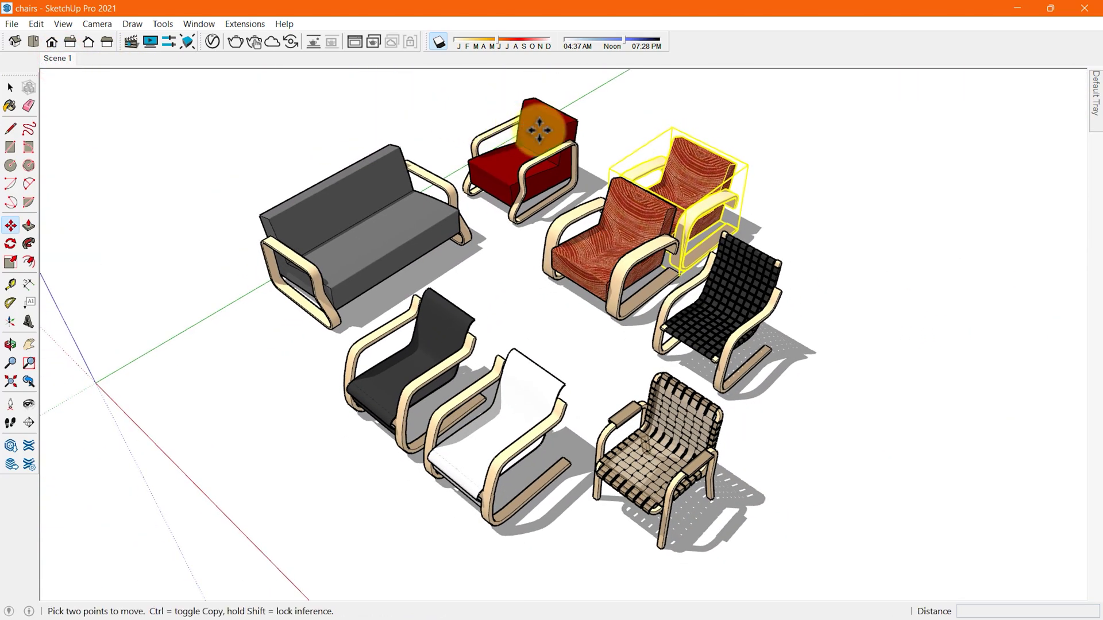
{"action": "left_click", "coordinate": [278, 217]}
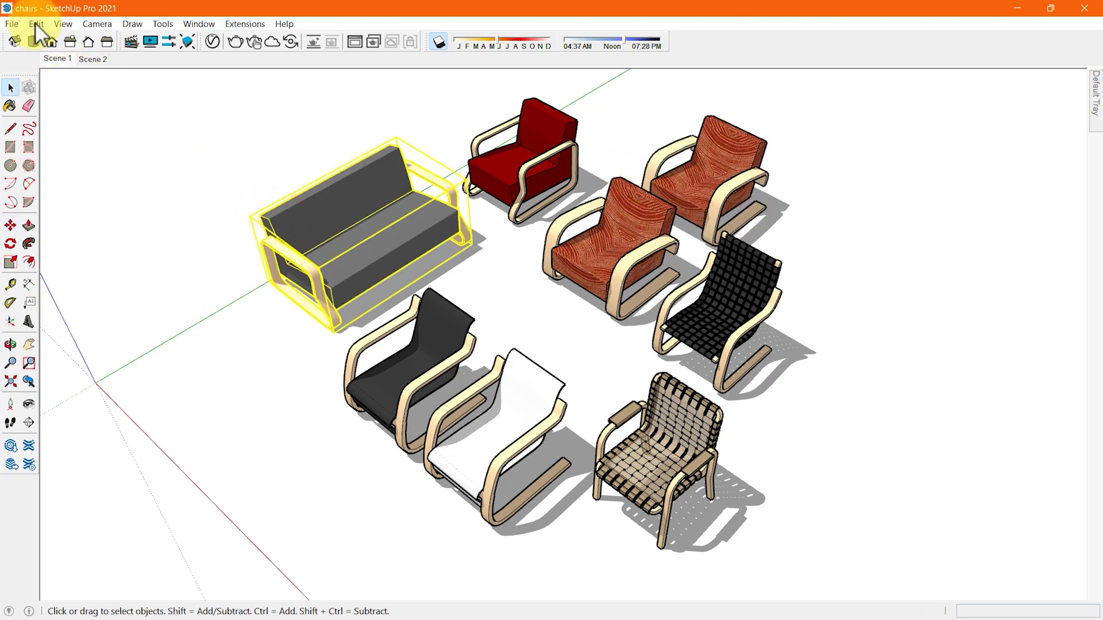
{"action": "left_click", "coordinate": [36, 23]}
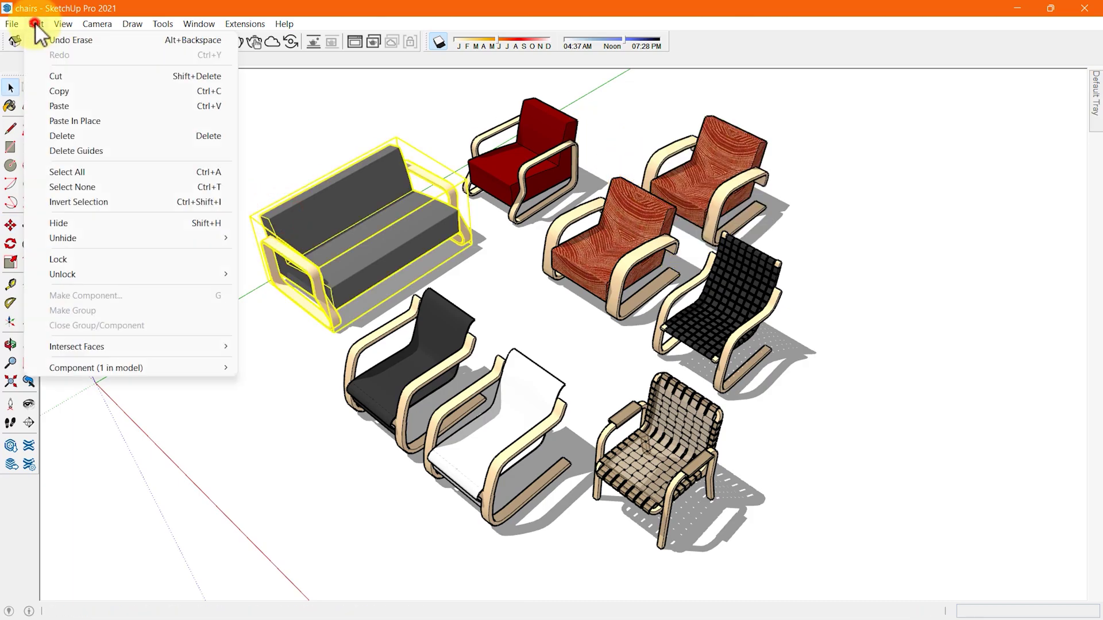
{"action": "left_click", "coordinate": [178, 90]}
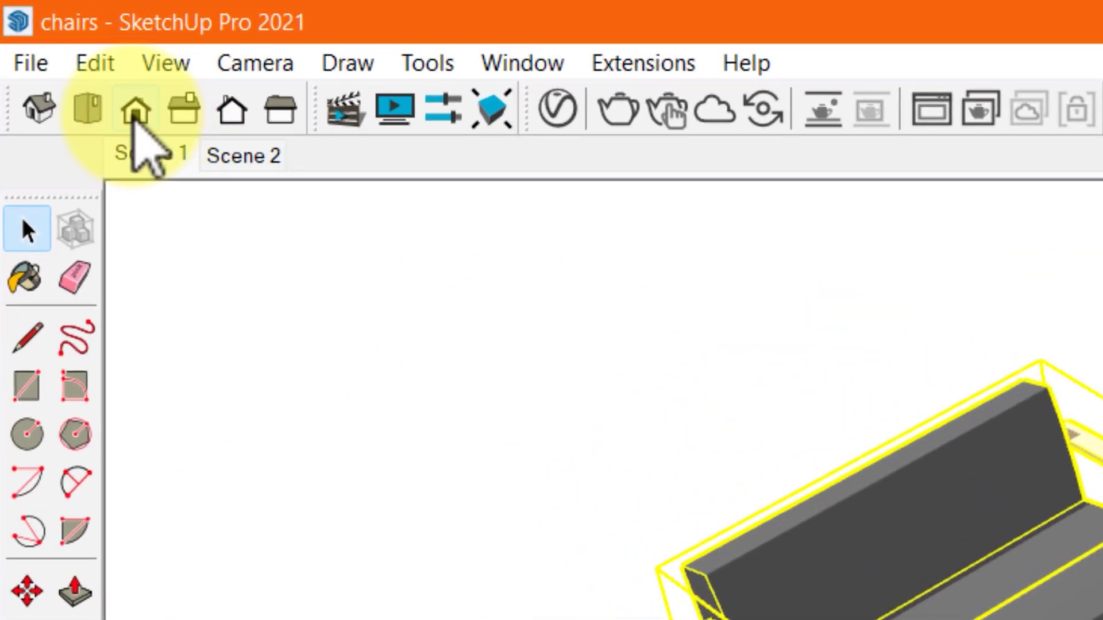
{"action": "left_click", "coordinate": [95, 62]}
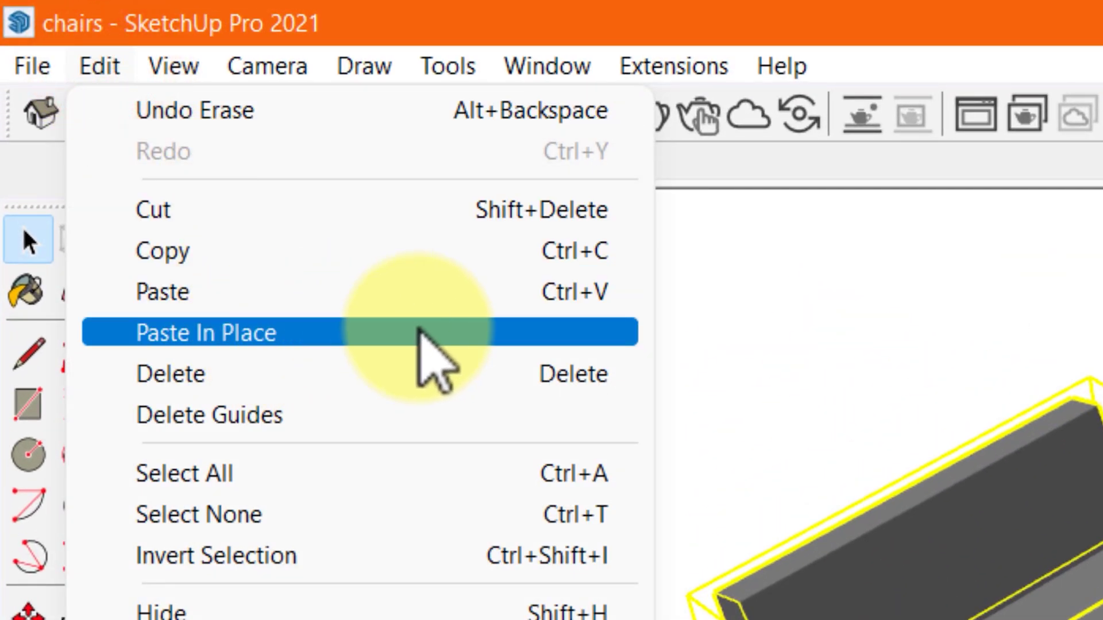
{"action": "left_click", "coordinate": [386, 332]}
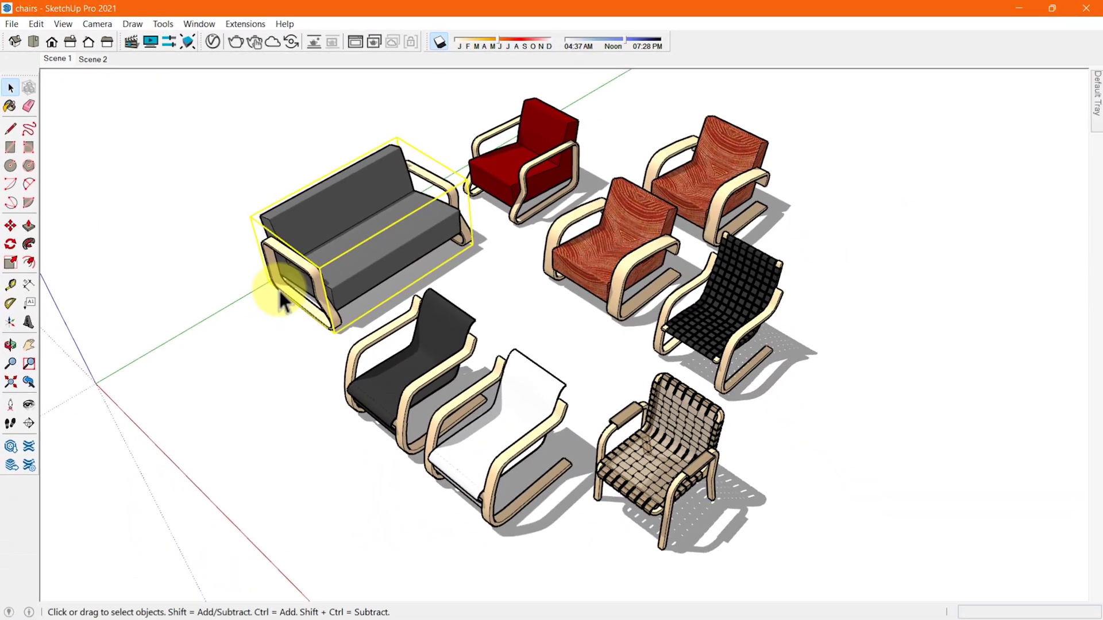
Try to move the pasted sofa along the red axis to a spot about 154 cm behind the original
{"action": "key", "text": "m"}
{"action": "left_click", "coordinate": [338, 339]}
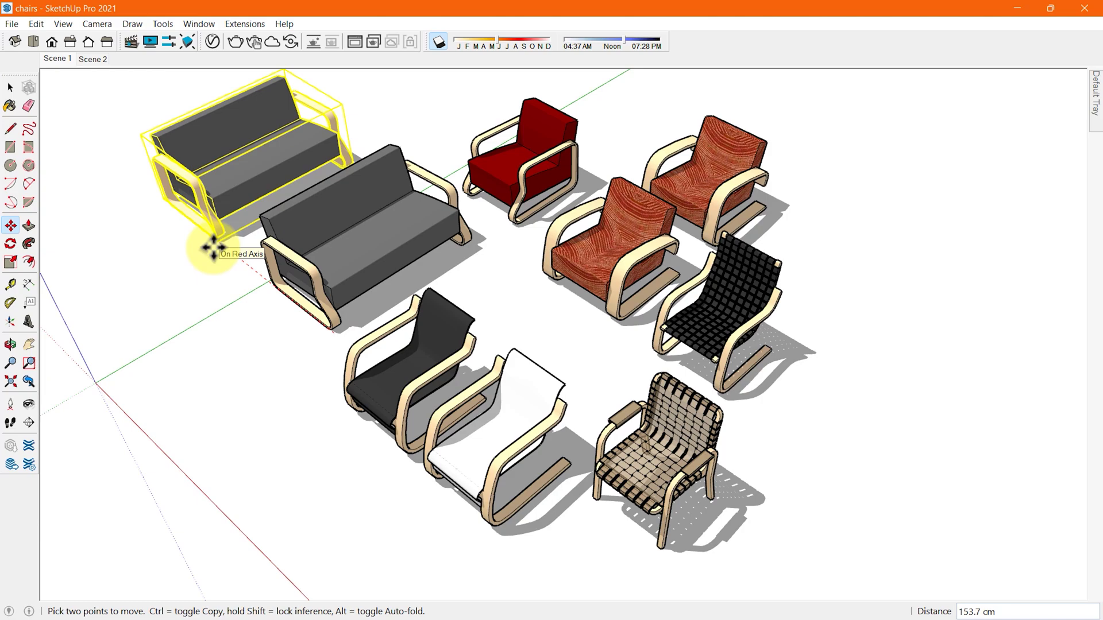
{"action": "key", "text": "Escape"}
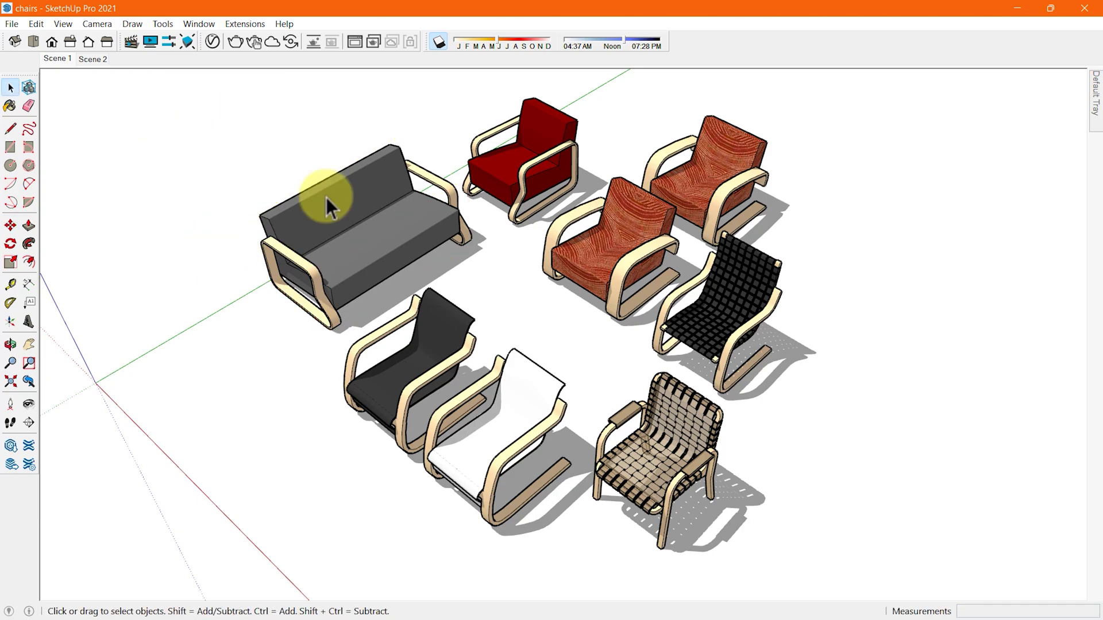
Hide one of the two overlapping grey sofas and leave the other in place
{"action": "left_click", "coordinate": [327, 198]}
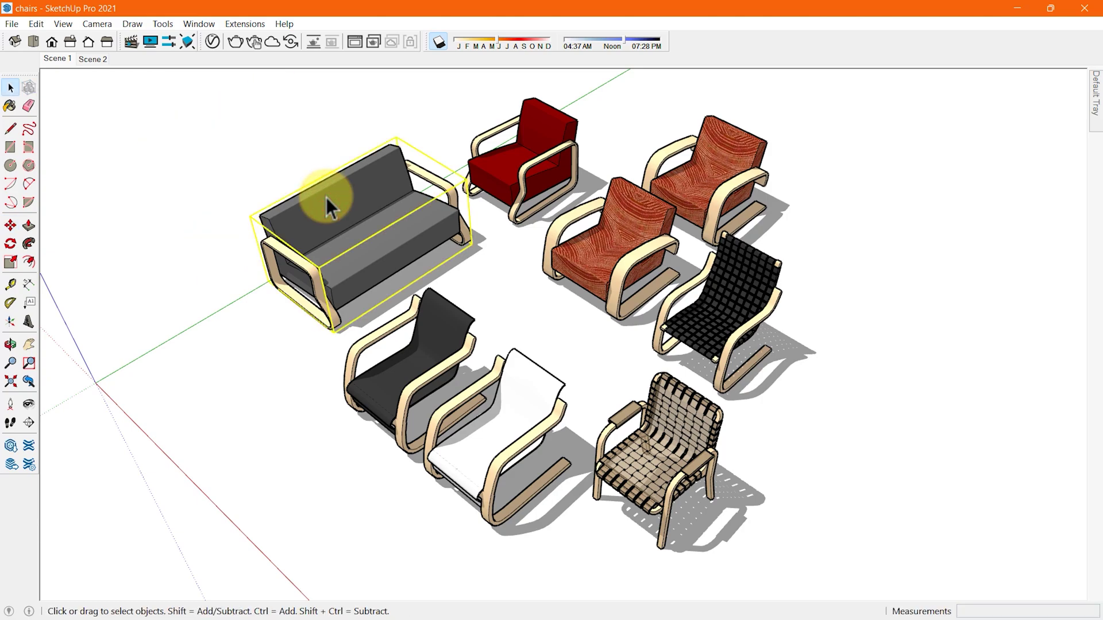
{"action": "right_click", "coordinate": [326, 198]}
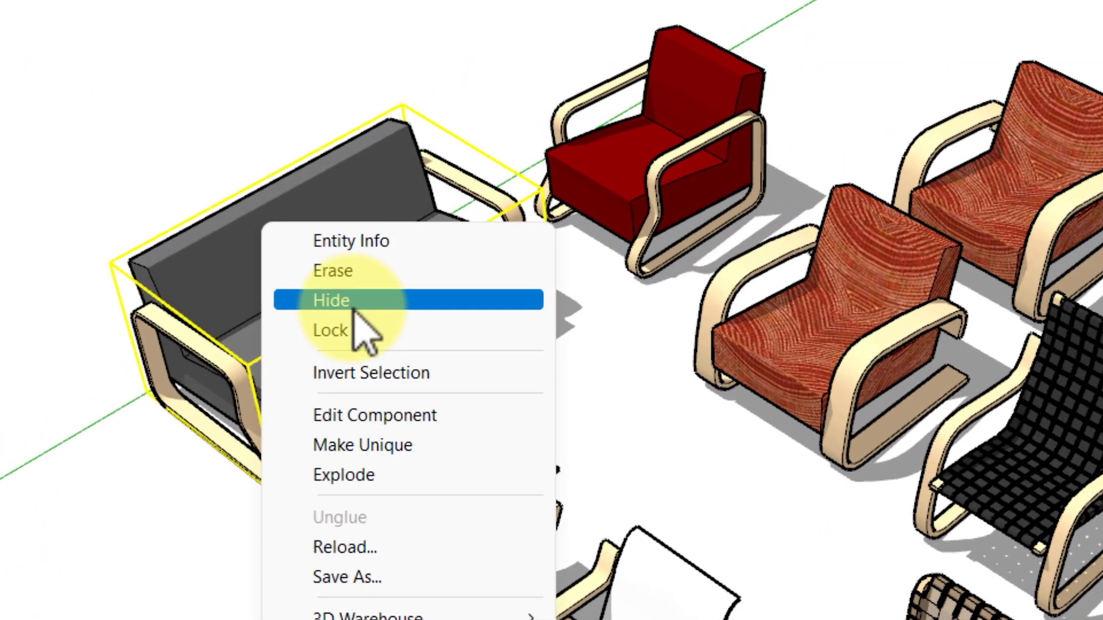
{"action": "left_click", "coordinate": [422, 305]}
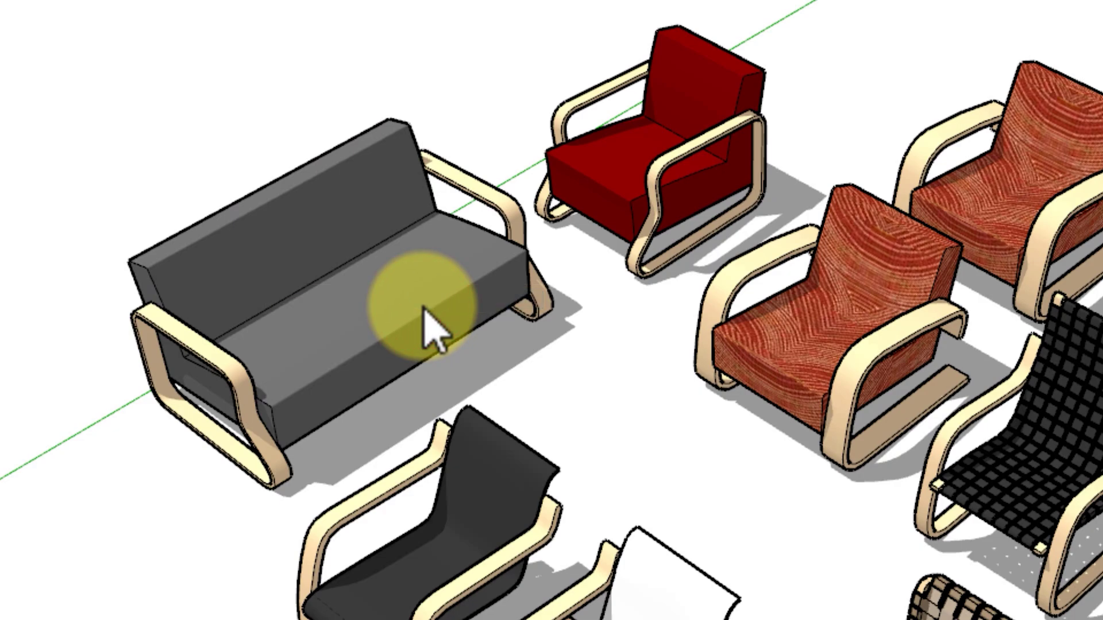
{"action": "left_click", "coordinate": [423, 309]}
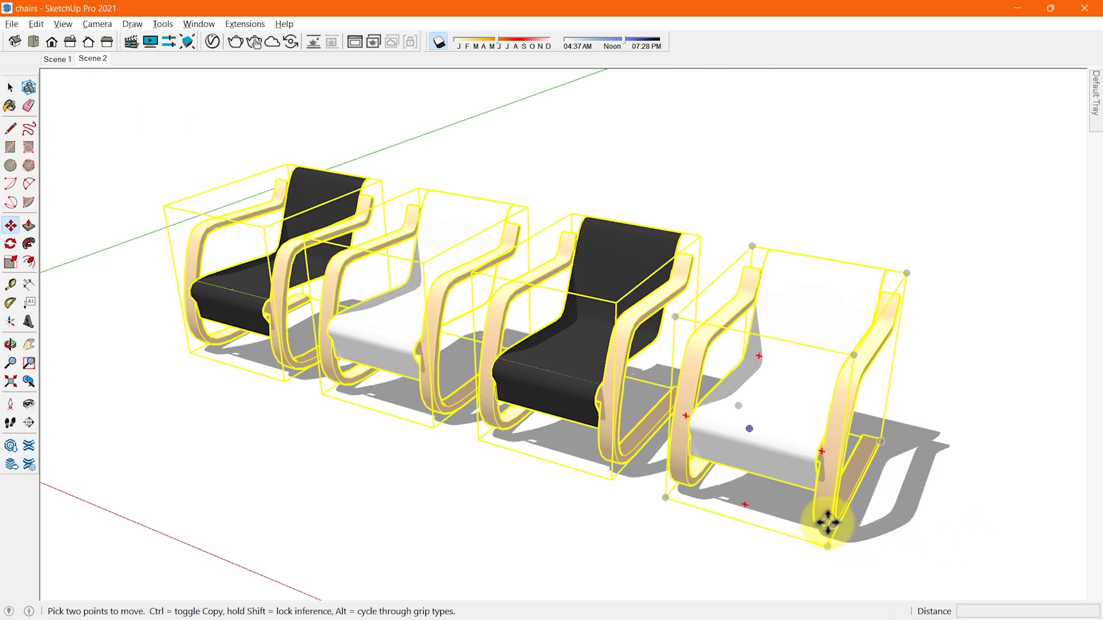
Copy the row of four black and white chairs backwards along the green axis, at a distance of 500 cm
{"action": "middle_click_drag", "start_coordinate": [828, 521], "coordinate": [688, 516]}
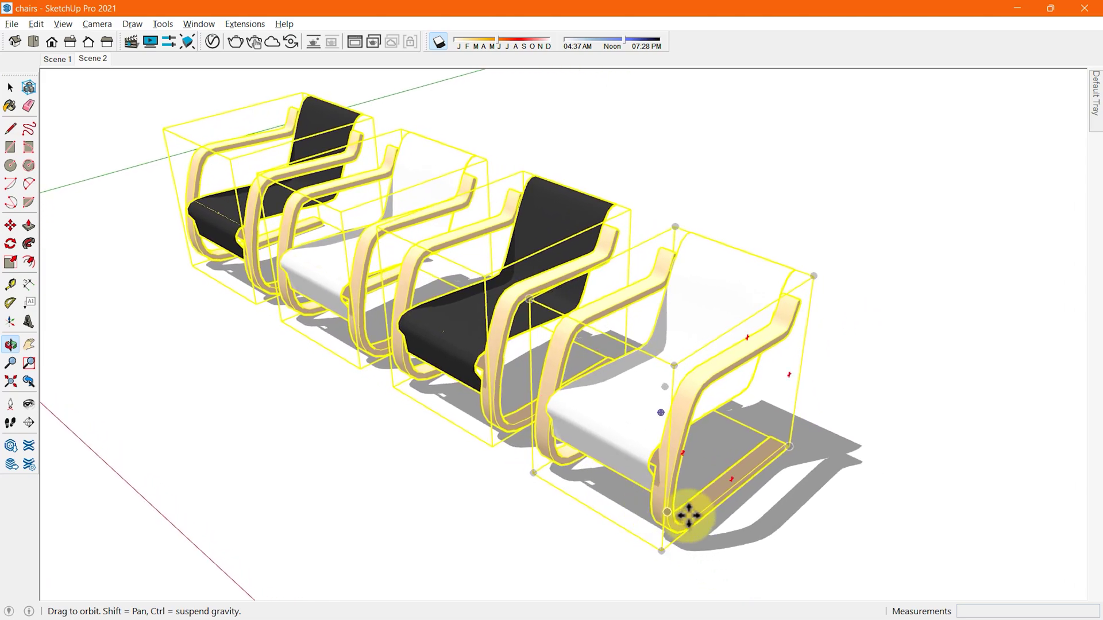
{"action": "key", "text": "ctrl"}
{"action": "left_click", "coordinate": [666, 552]}
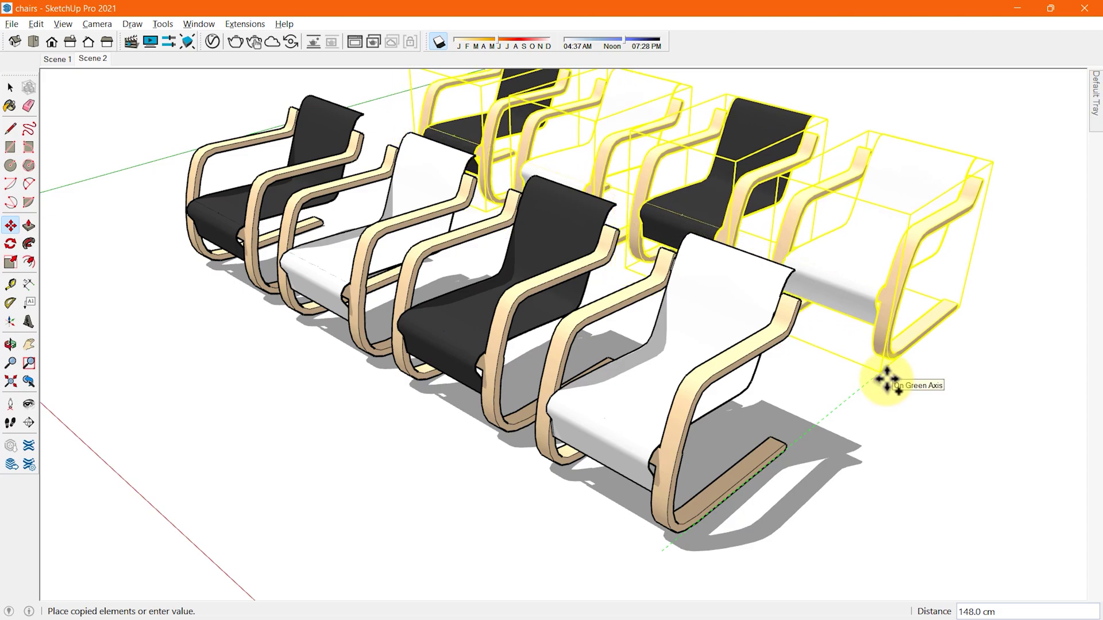
{"action": "middle_click_drag", "start_coordinate": [886, 380], "coordinate": [714, 512]}
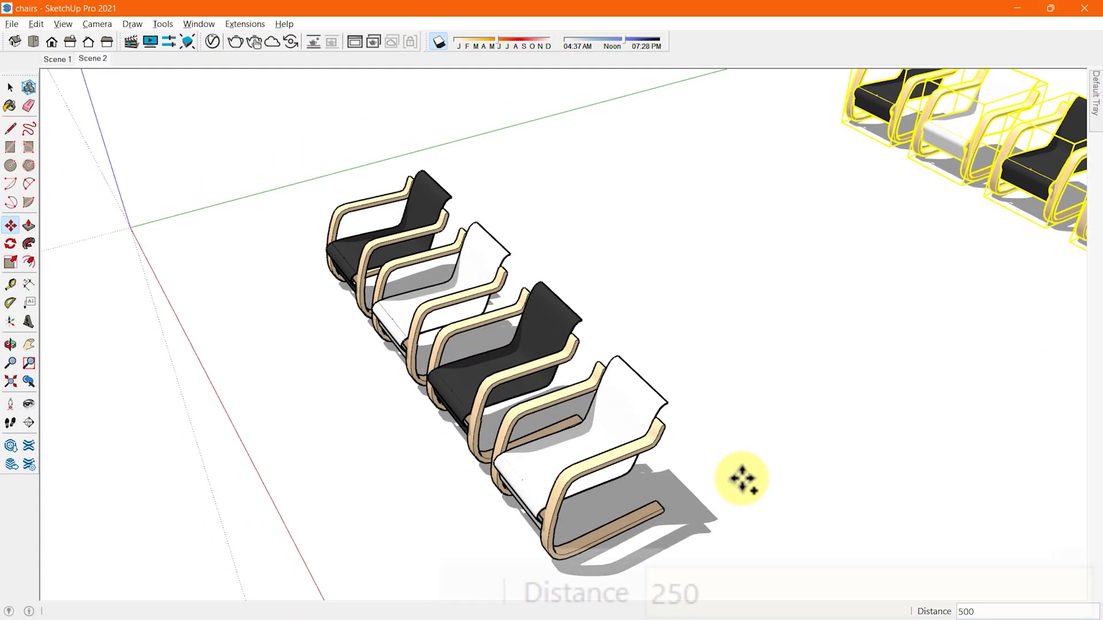
Change the copied chair row's distance from the original row to 250 cm, and then to 150 cm
{"action": "type", "text": "250"}
{"action": "key", "text": "Return"}
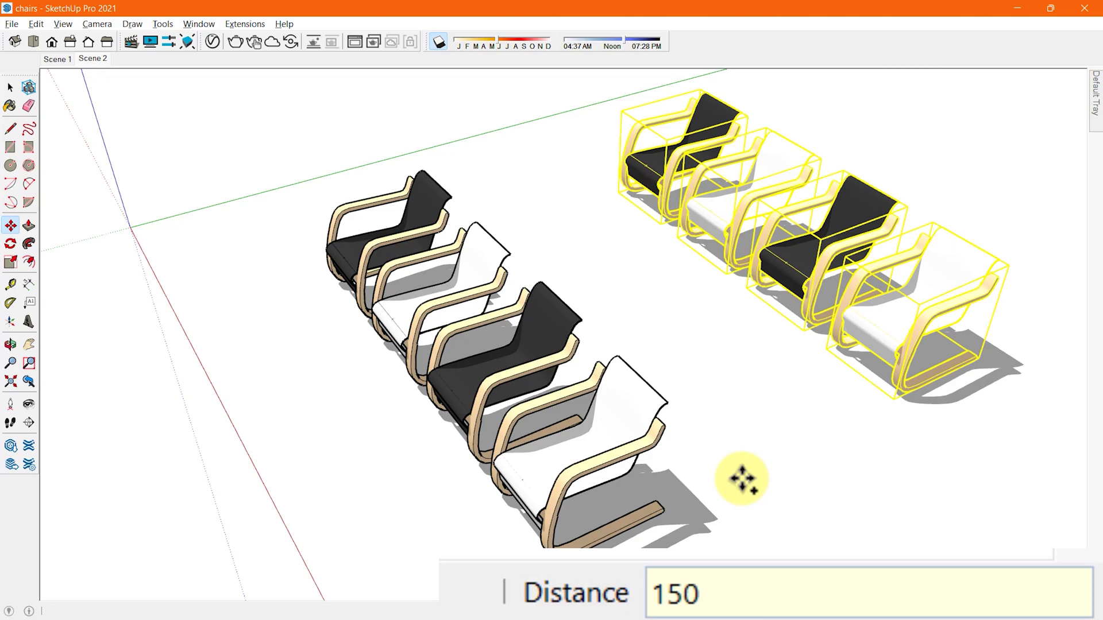
{"action": "key", "text": "Return"}
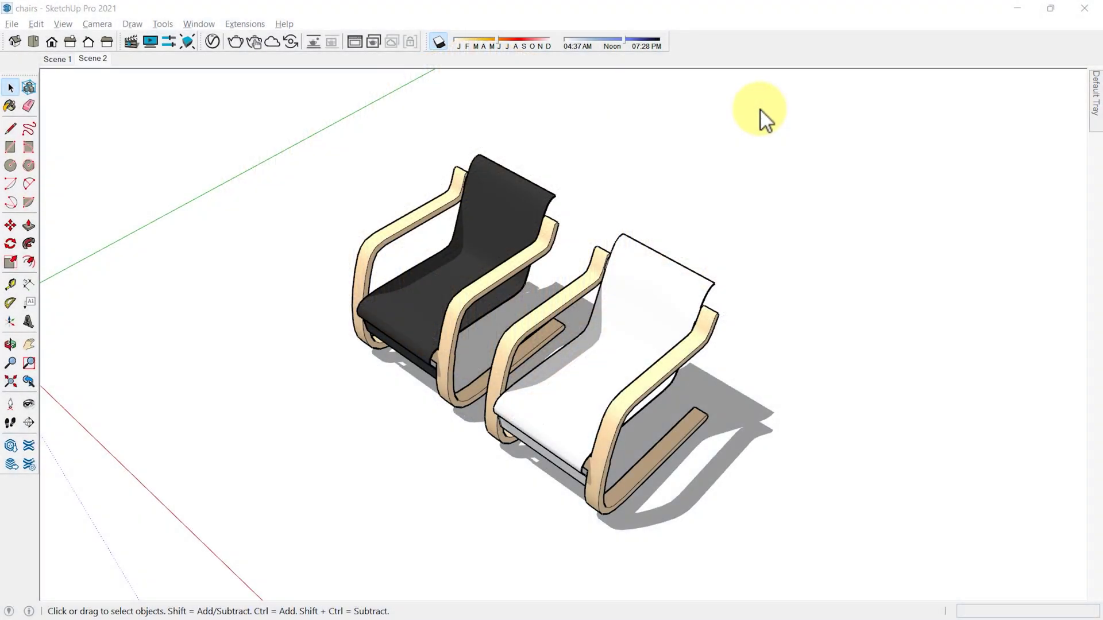
Start a Move copy of the black and white chairs along the red axis, from the front corner of the black chair's bounding box
{"action": "left_click", "coordinate": [351, 174]}
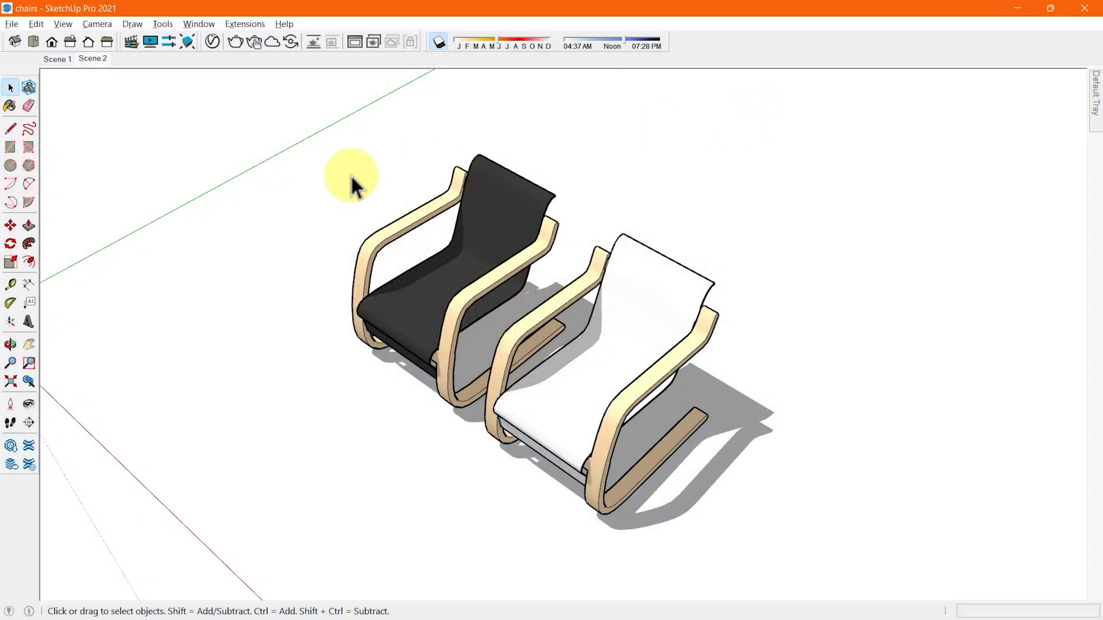
{"action": "left_click", "coordinate": [416, 283]}
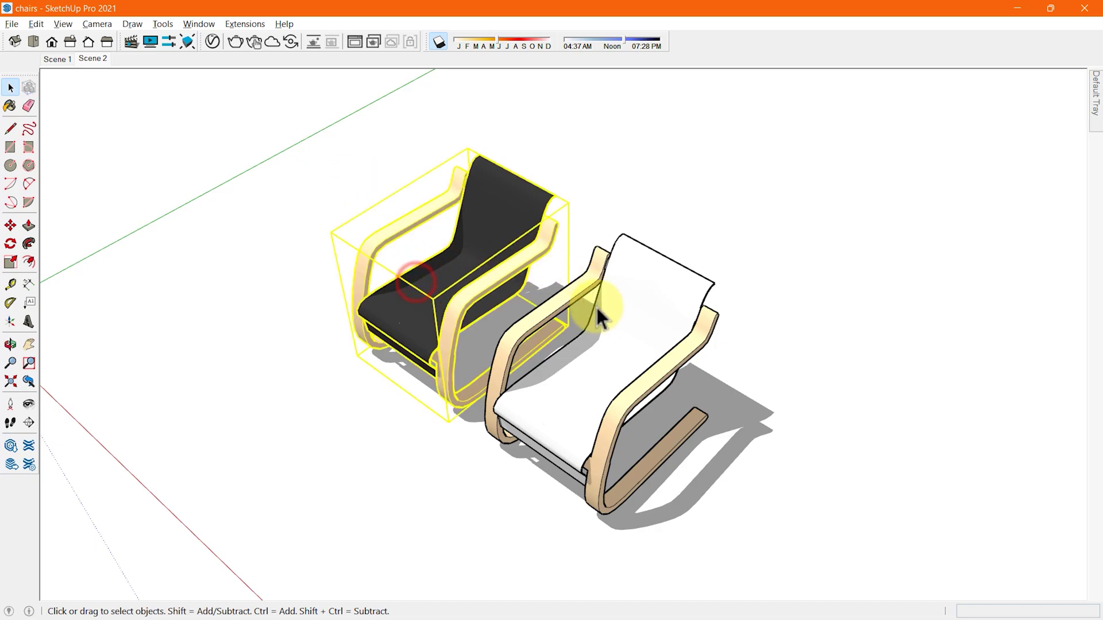
{"action": "left_click", "coordinate": [582, 384], "text": "ctrl"}
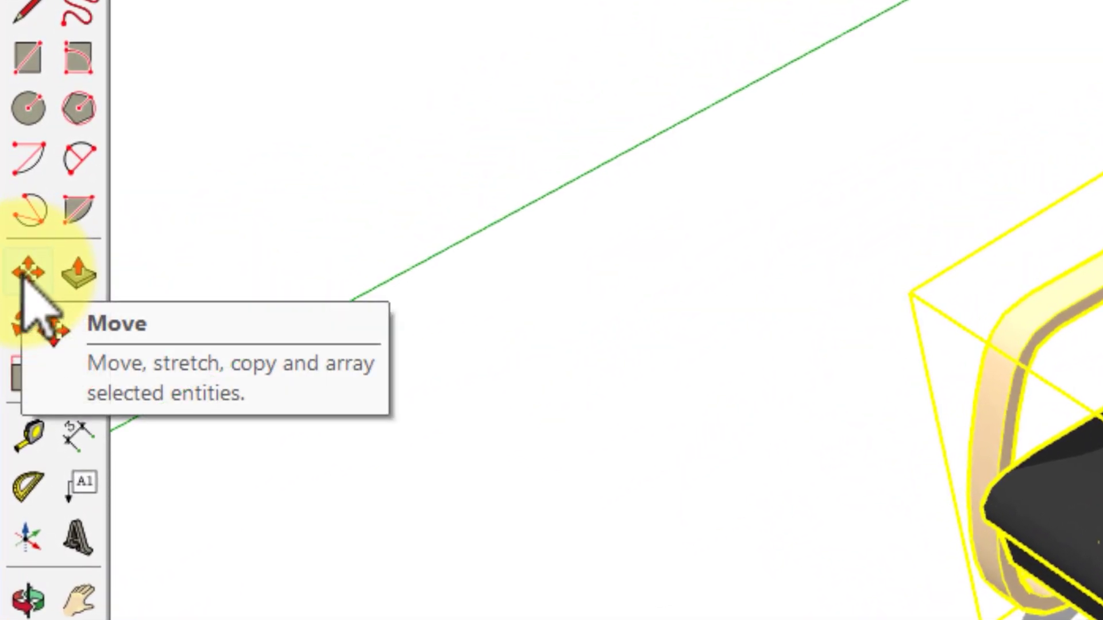
{"action": "left_click", "coordinate": [26, 273]}
{"action": "key", "text": "m"}
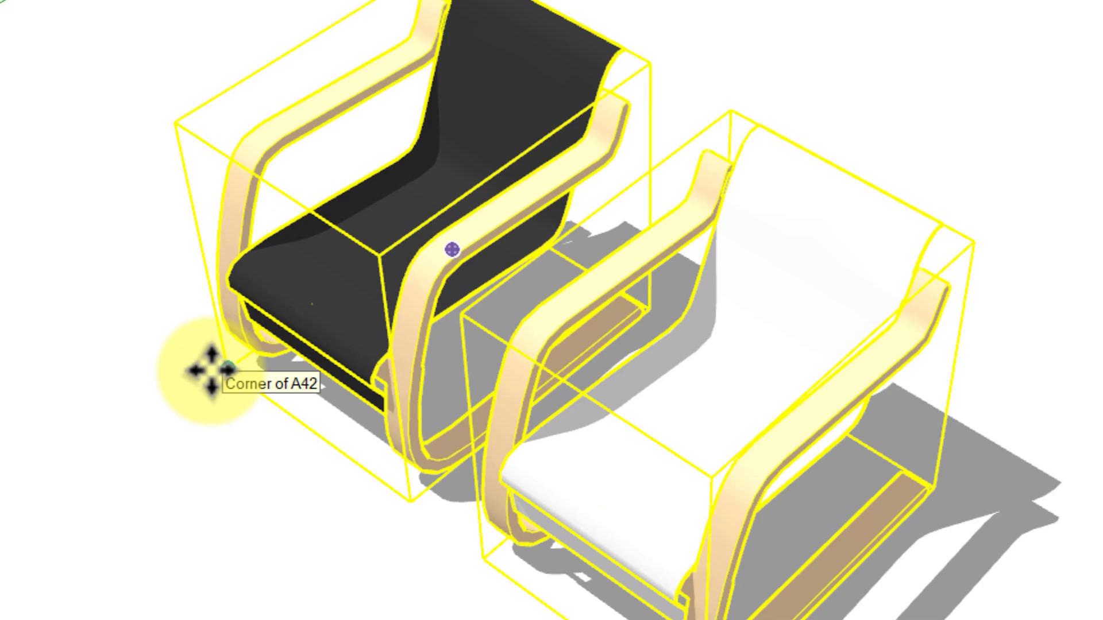
{"action": "key", "text": "ctrl"}
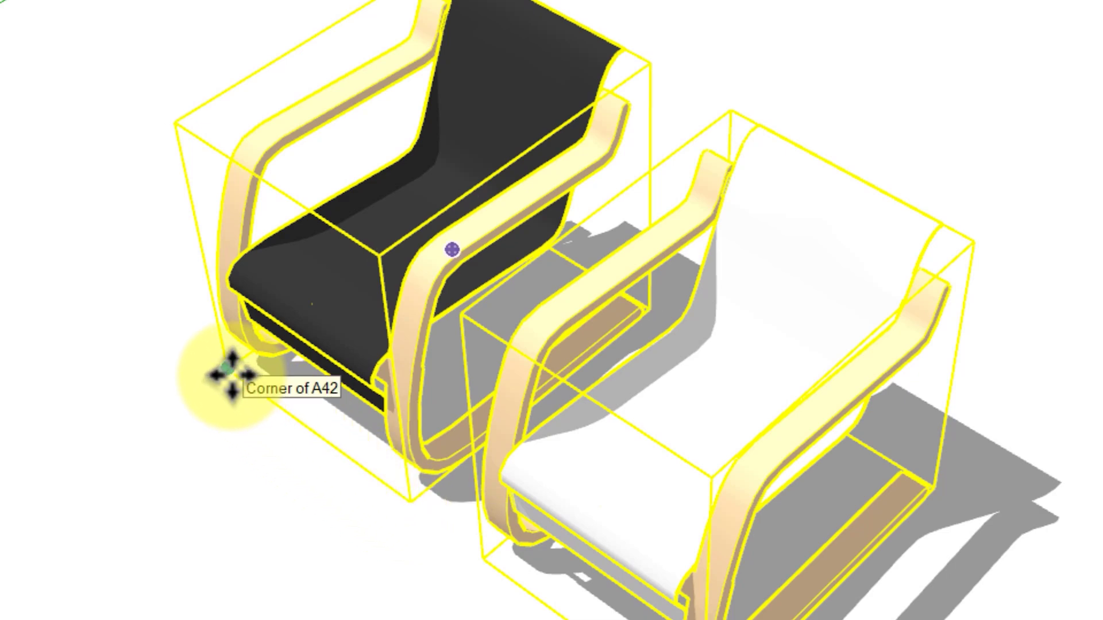
{"action": "key", "text": "ctrl"}
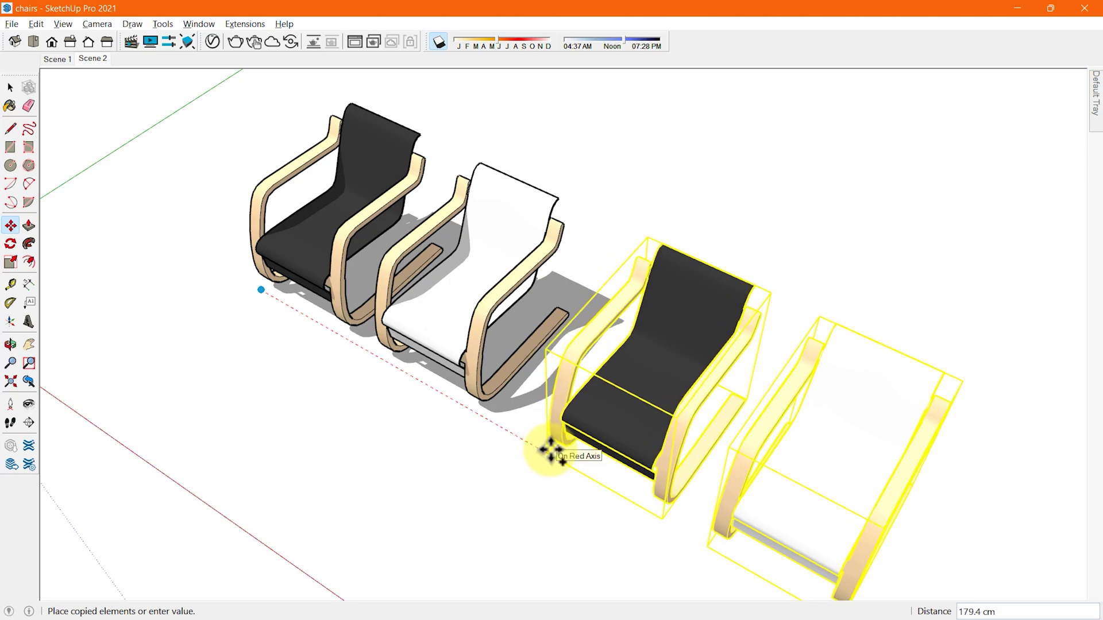
Switch repeatedly between moving and copying the chair pair partway along the red axis, ending in copy mode
{"action": "key", "text": "ctrl"}
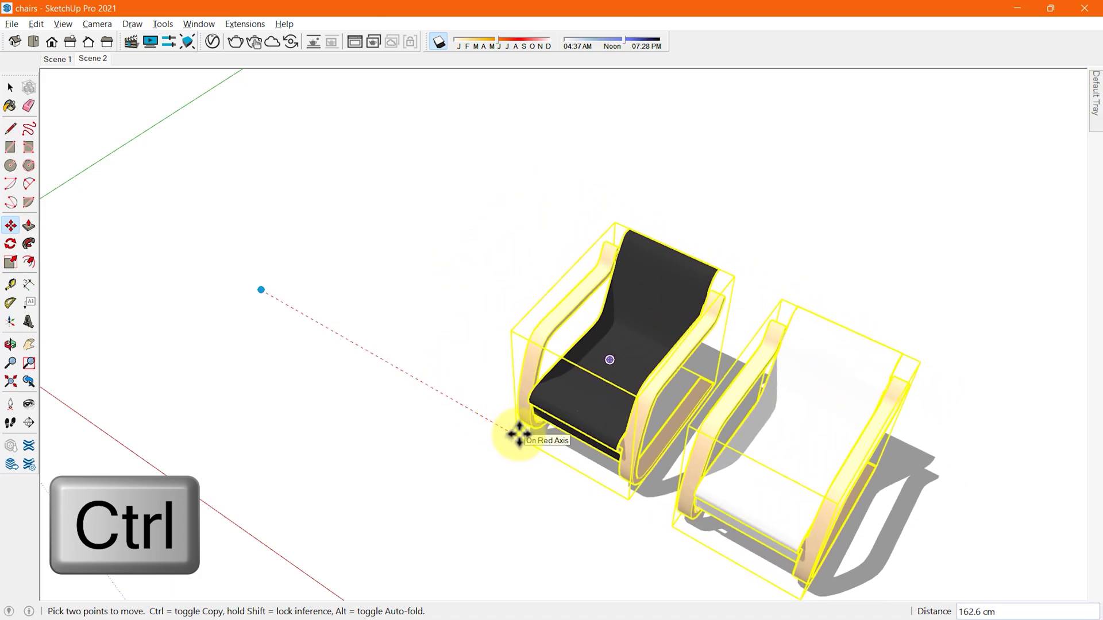
{"action": "key", "text": "ctrl"}
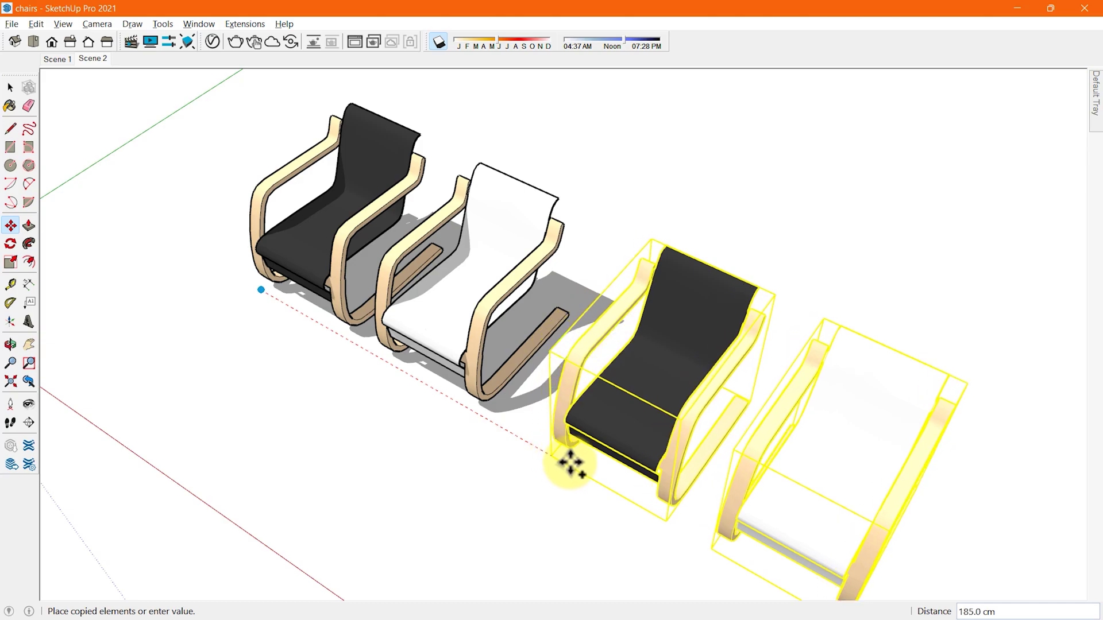
{"action": "key", "text": "ctrl"}
{"action": "key", "text": "ctrl"}
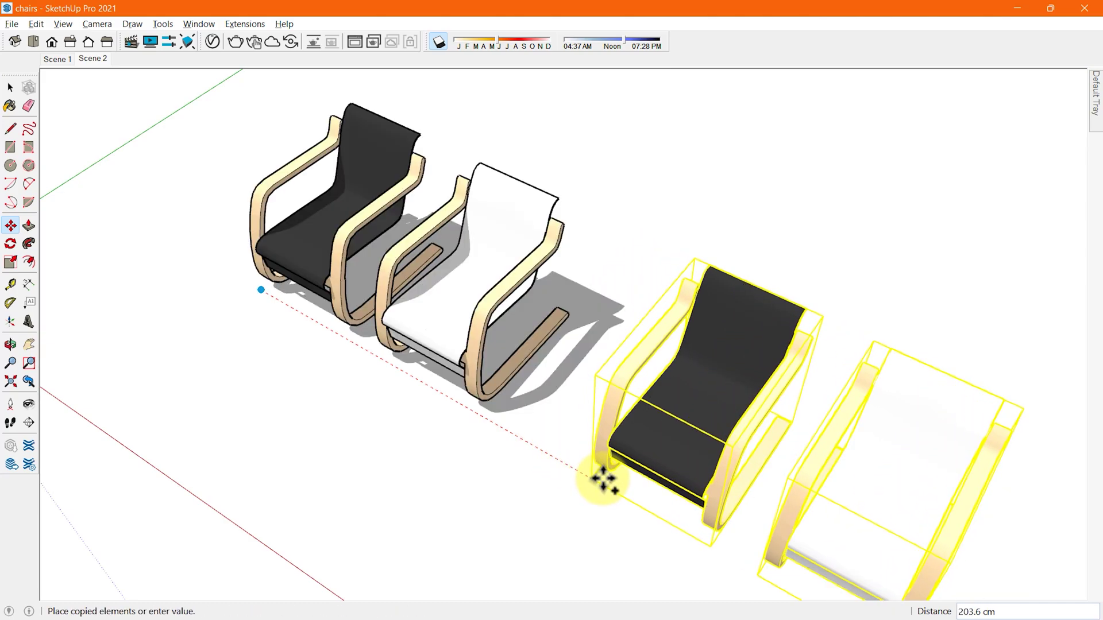
{"action": "key", "text": "ctrl"}
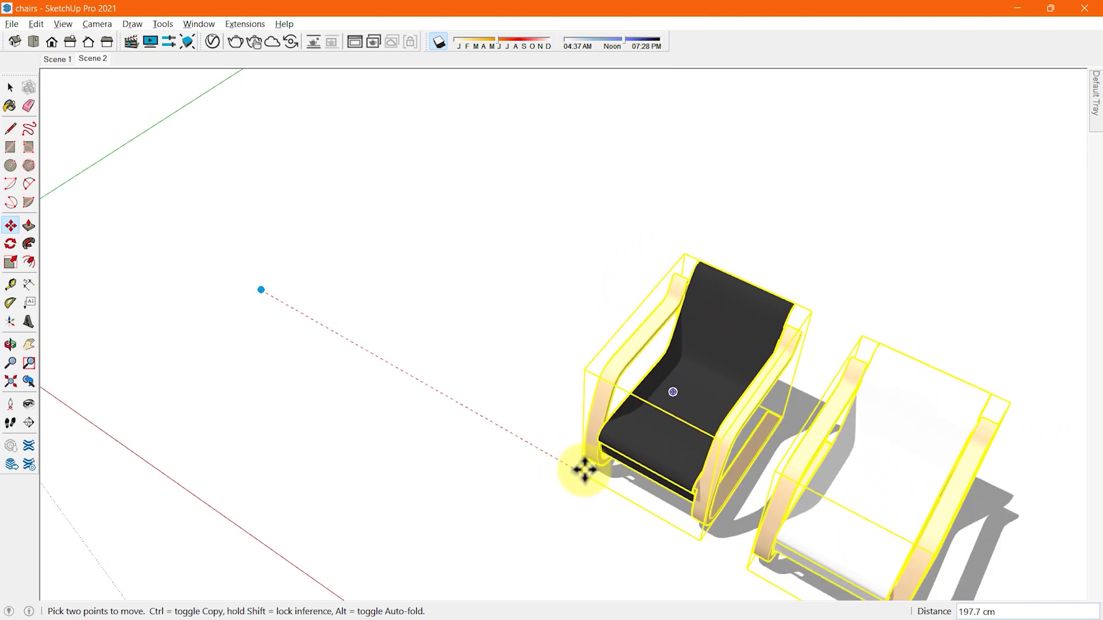
{"action": "key", "text": "ctrl"}
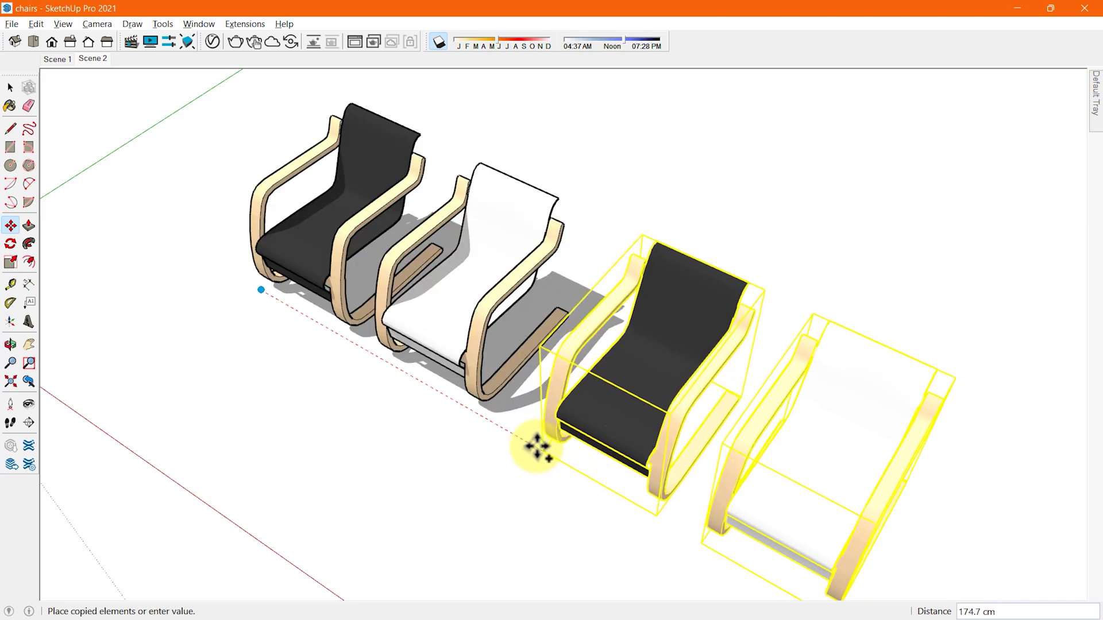
{"action": "key", "text": "ctrl"}
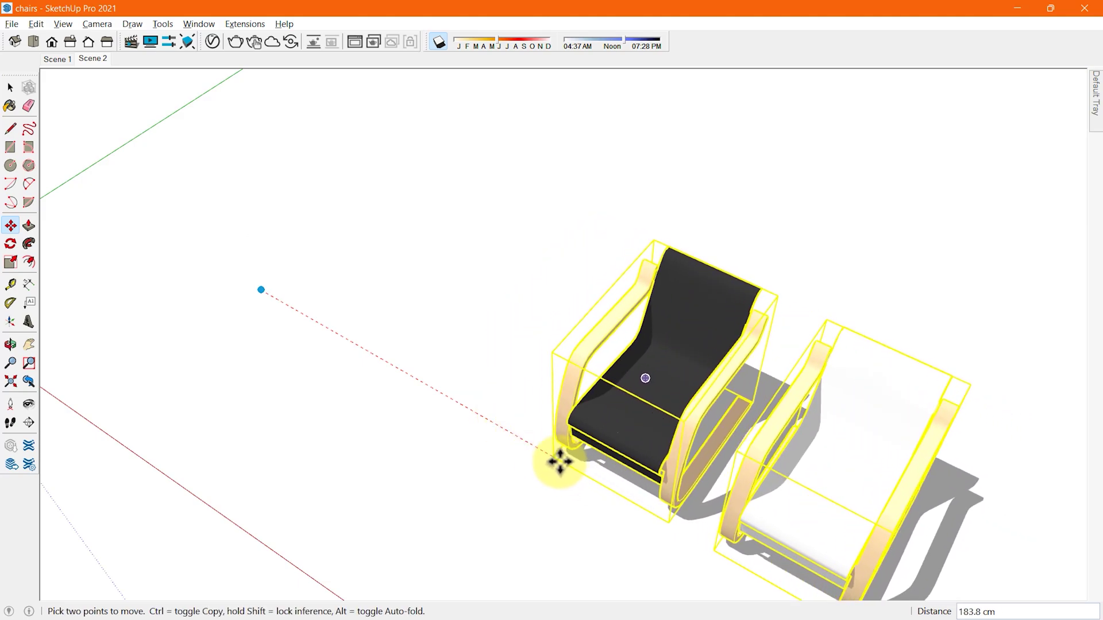
{"action": "key", "text": "ctrl"}
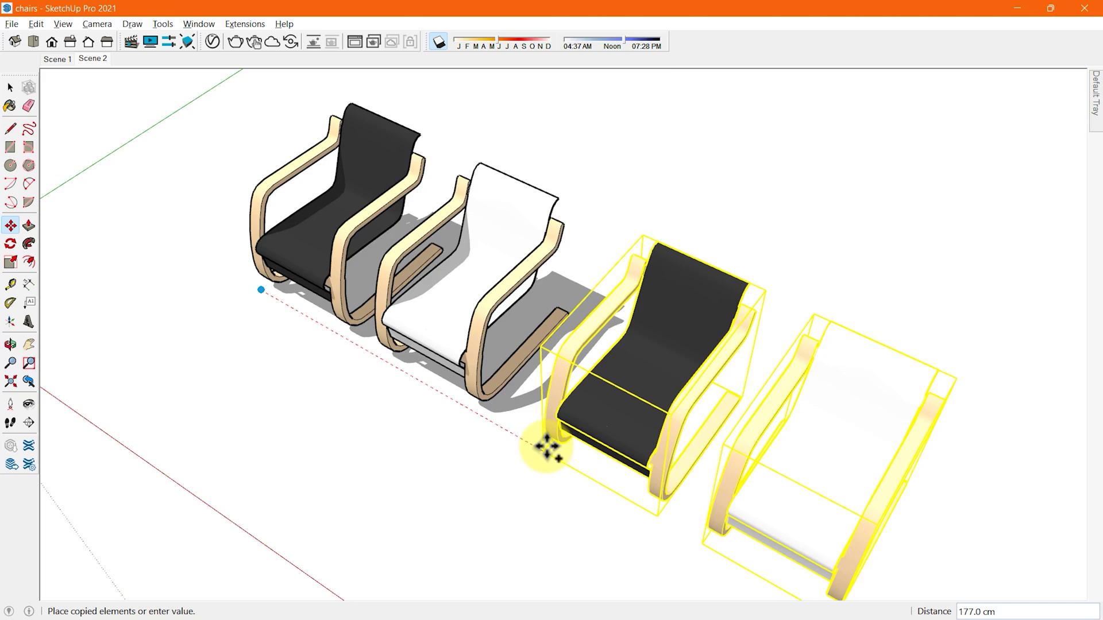
Place the copied chair pair about 162 cm along the red axis from the original pair
{"action": "scroll", "coordinate": [551, 432], "scroll_direction": "down", "scroll_amount": 1}
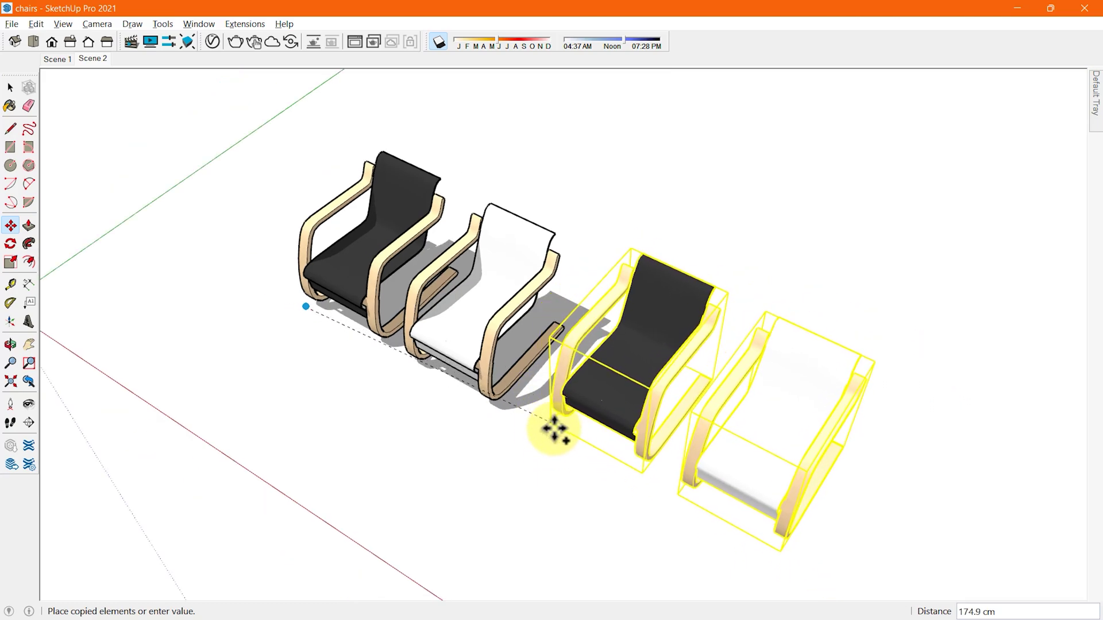
{"action": "mouse_move", "coordinate": [554, 430]}
{"action": "middle_mouse_down"}
{"action": "mouse_move", "coordinate": [572, 443]}
{"action": "mouse_move", "coordinate": [546, 443]}
{"action": "middle_mouse_up"}
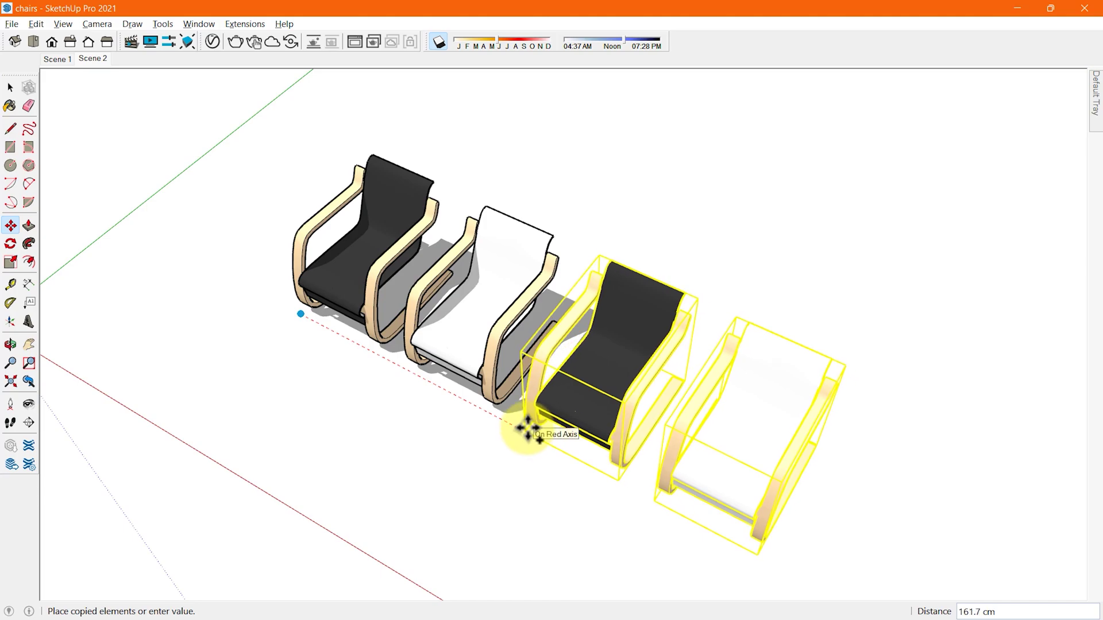
{"action": "left_click", "coordinate": [527, 428]}
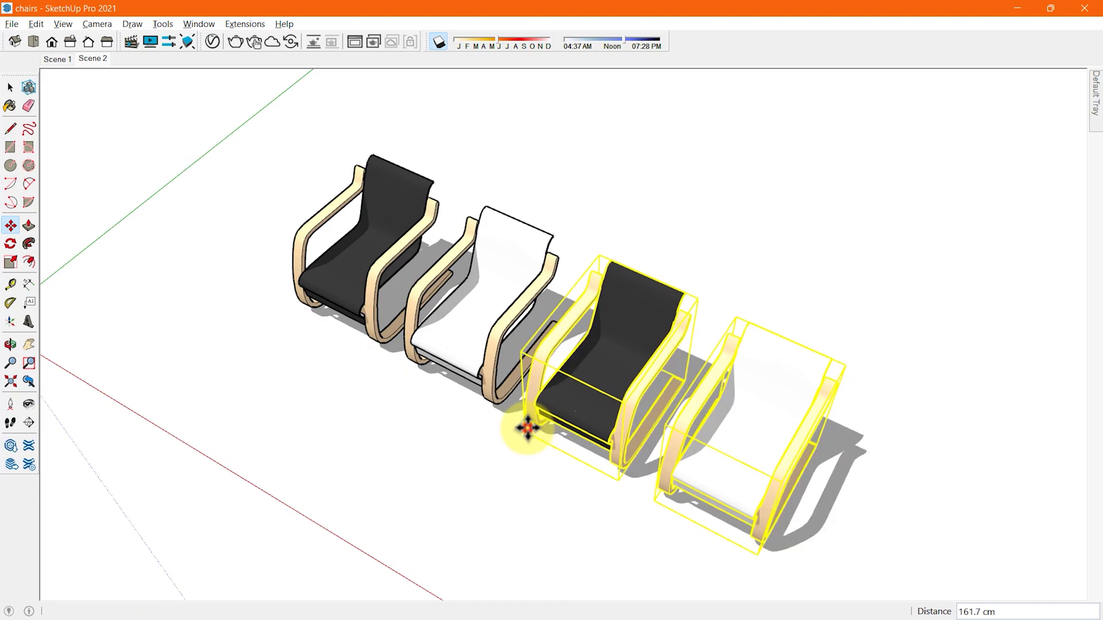
{"action": "key", "text": "space"}
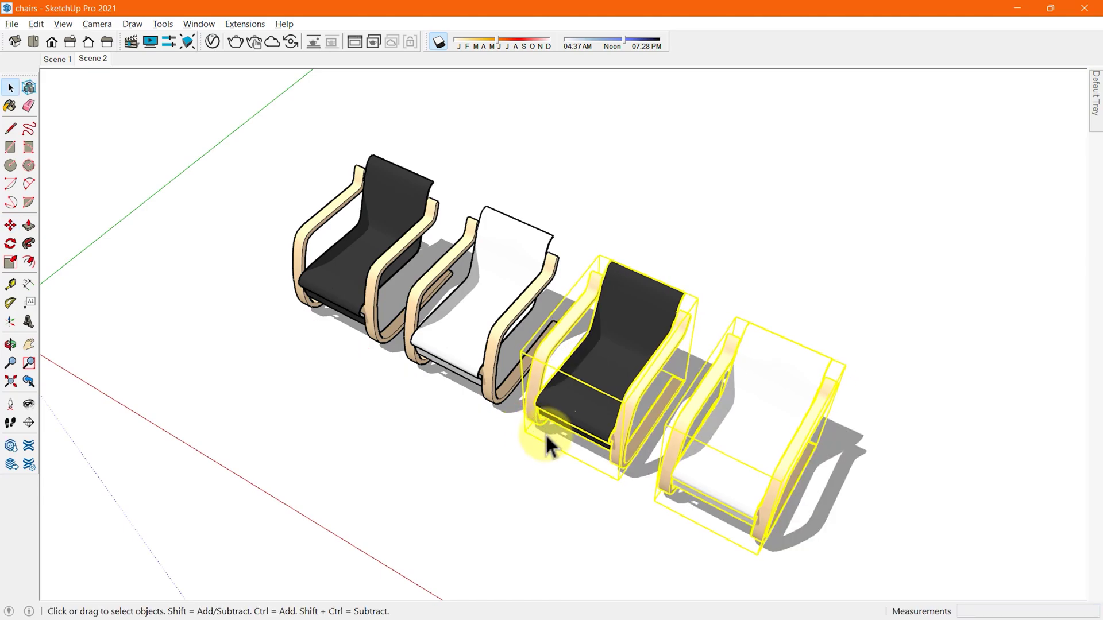
{"action": "key", "text": "o"}
{"action": "left_click_drag", "start_coordinate": [488, 419], "coordinate": [393, 368]}
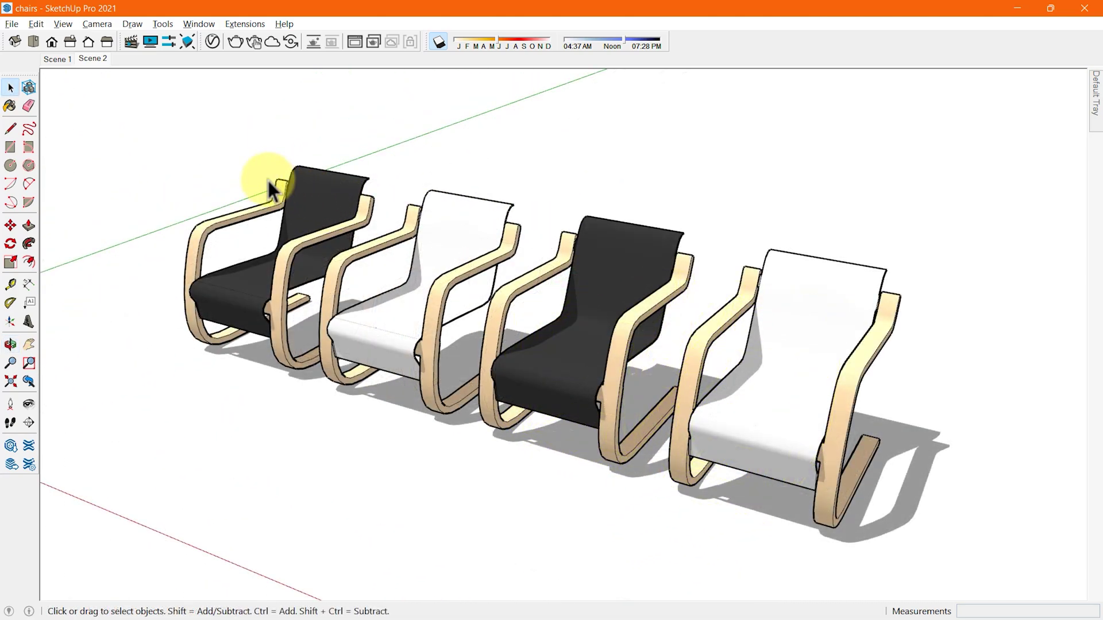
Select all four chairs and copy the row 500 cm along the green axis from the front corner of the nearest white chair
{"action": "left_click_drag", "start_coordinate": [950, 521], "coordinate": [960, 537]}
{"action": "key", "text": "m"}
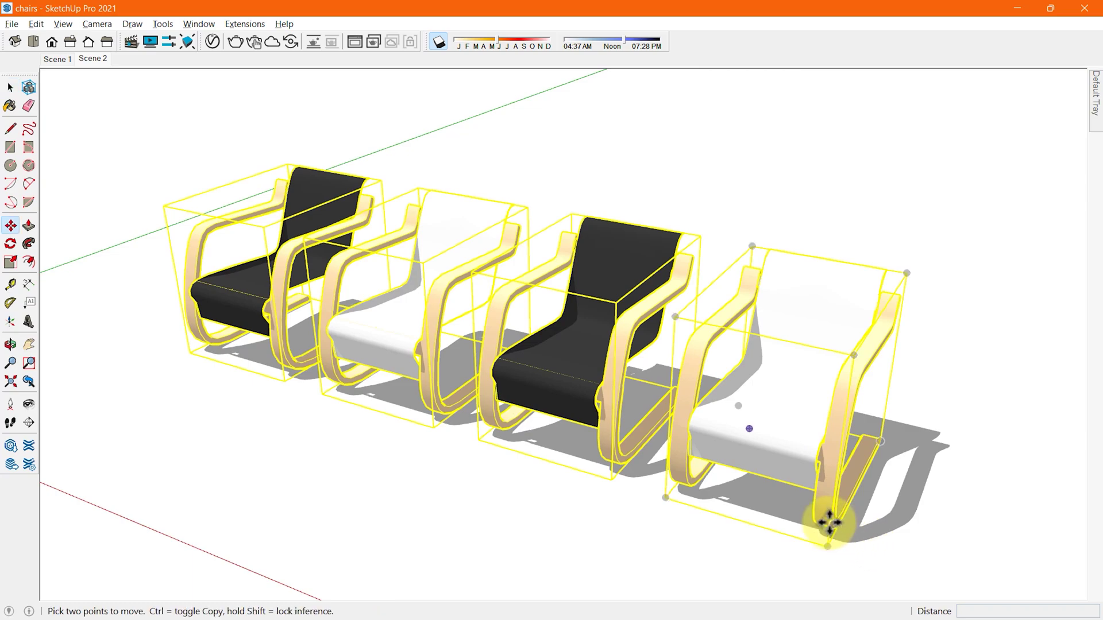
{"action": "key", "text": "o"}
{"action": "left_click_drag", "start_coordinate": [830, 519], "coordinate": [718, 505]}
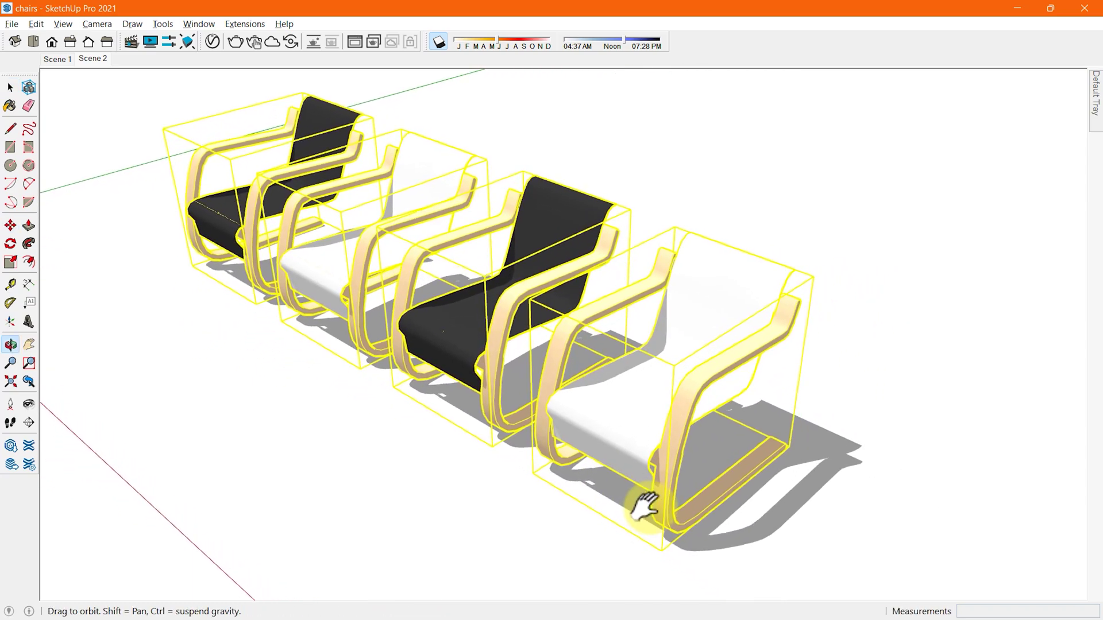
{"action": "key", "text": "m"}
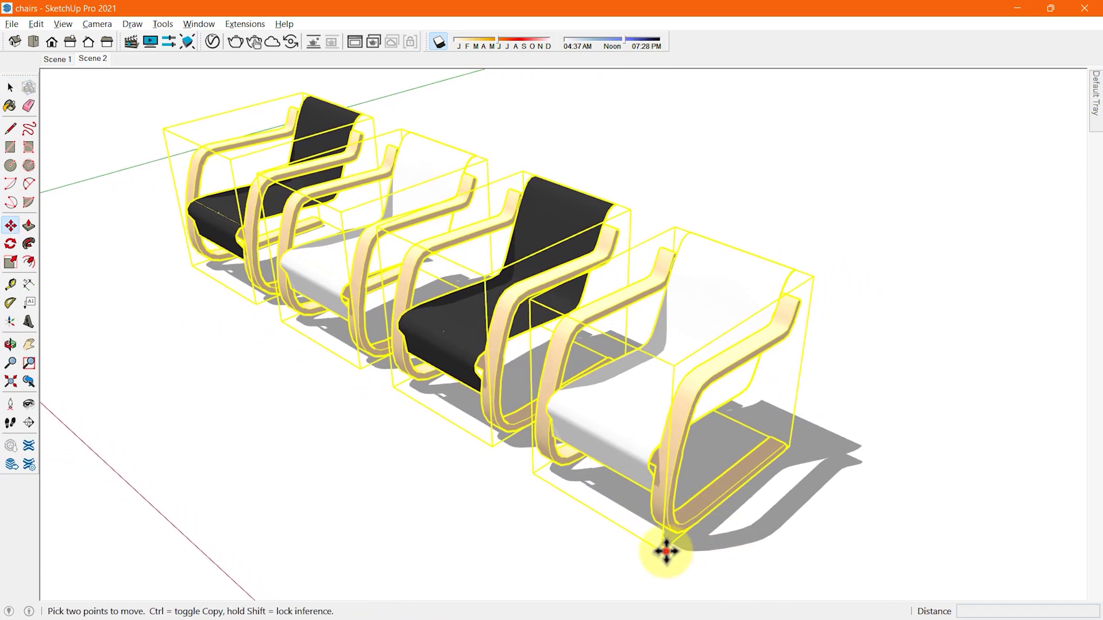
{"action": "key", "text": "ctrl"}
{"action": "left_click", "coordinate": [667, 551]}
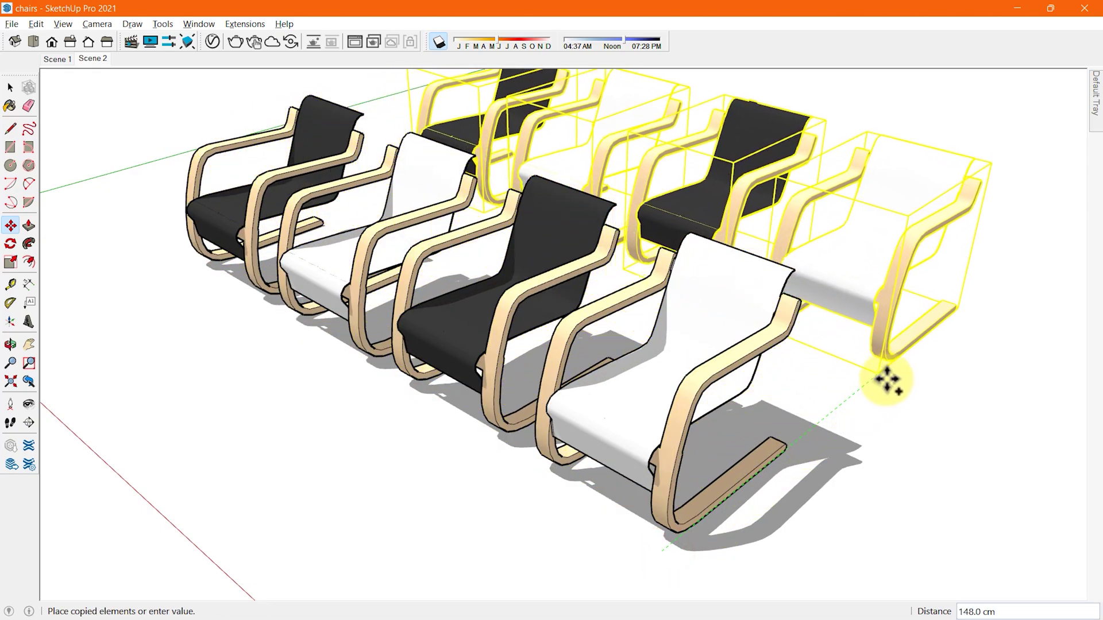
{"action": "middle_click_drag", "start_coordinate": [887, 379], "coordinate": [712, 500]}
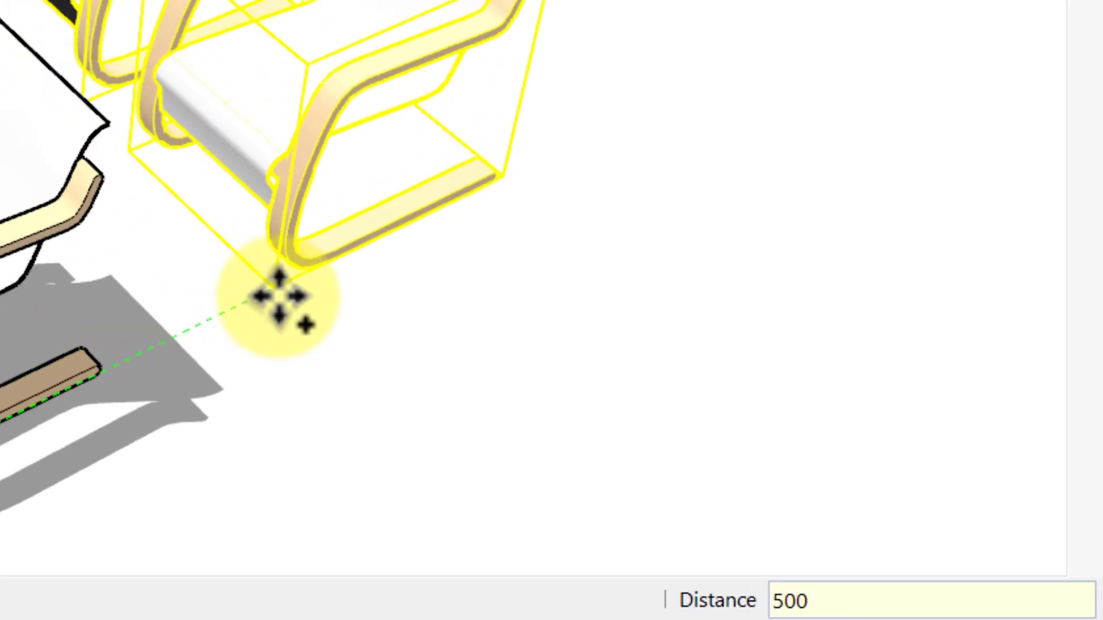
{"action": "key", "text": "Return"}
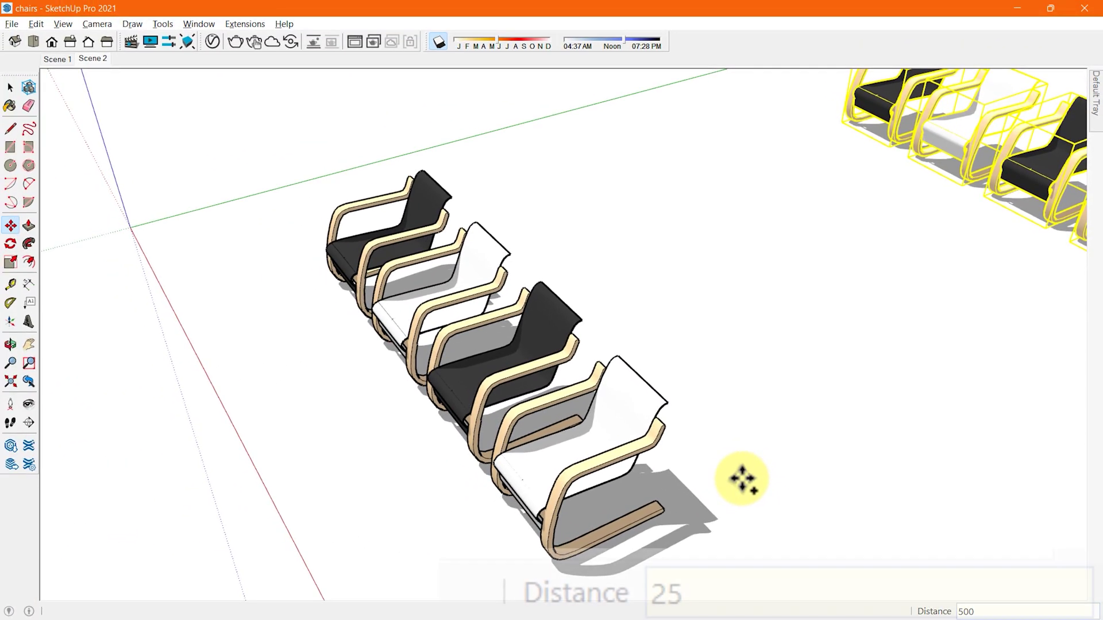
Change the distance of the row of four copied chairs to 250 cm, and then to 150 cm
{"action": "type", "text": "25"}
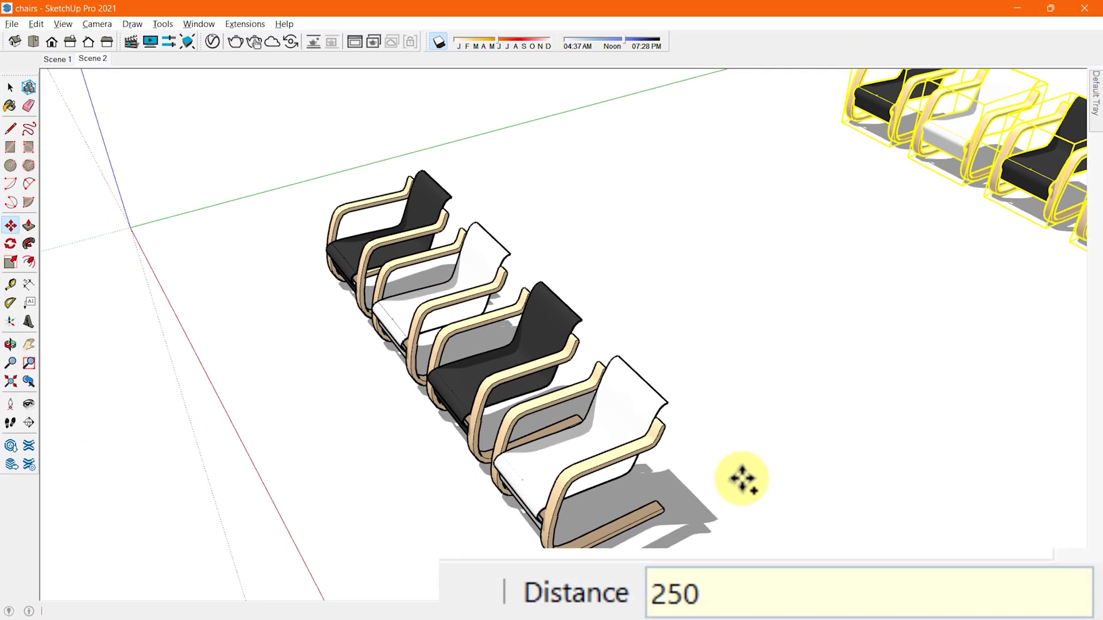
{"action": "key", "text": "Return"}
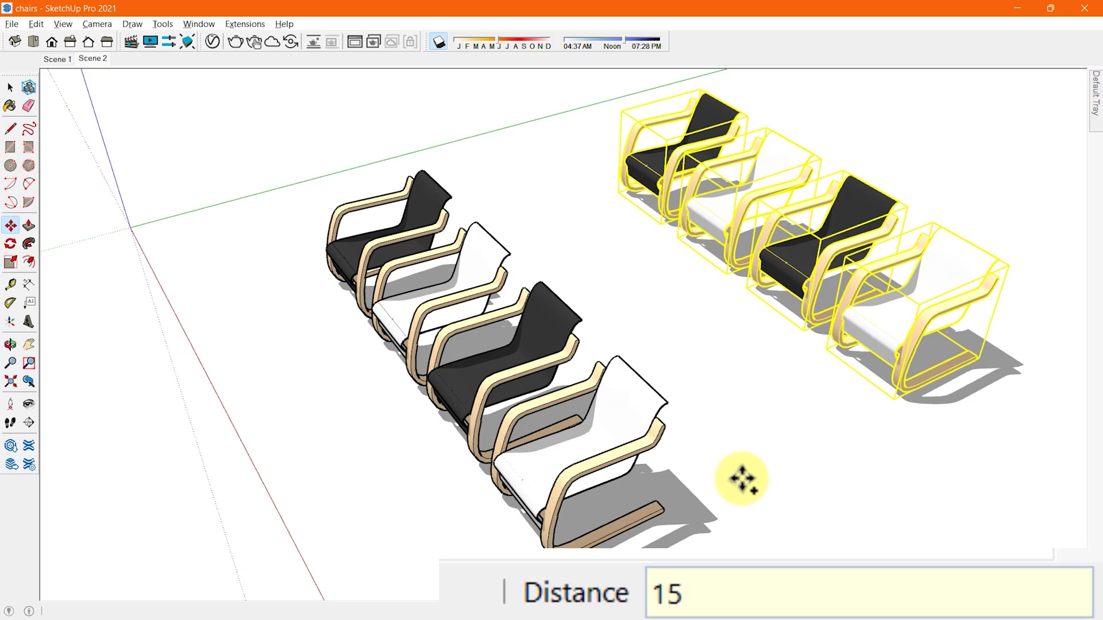
{"action": "key", "text": "Return"}
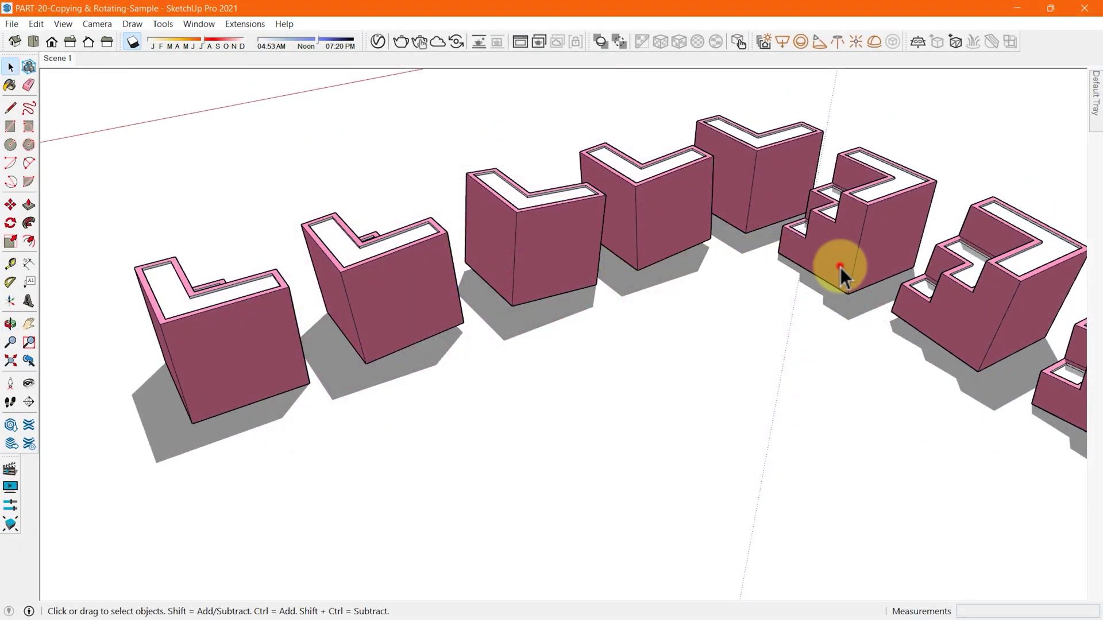
Copy the first stepped block beside the corner block 5' along the red axis, starting from its lower front corner
{"action": "left_click", "coordinate": [840, 267]}
{"action": "middle_click_drag", "start_coordinate": [825, 277], "coordinate": [571, 374]}
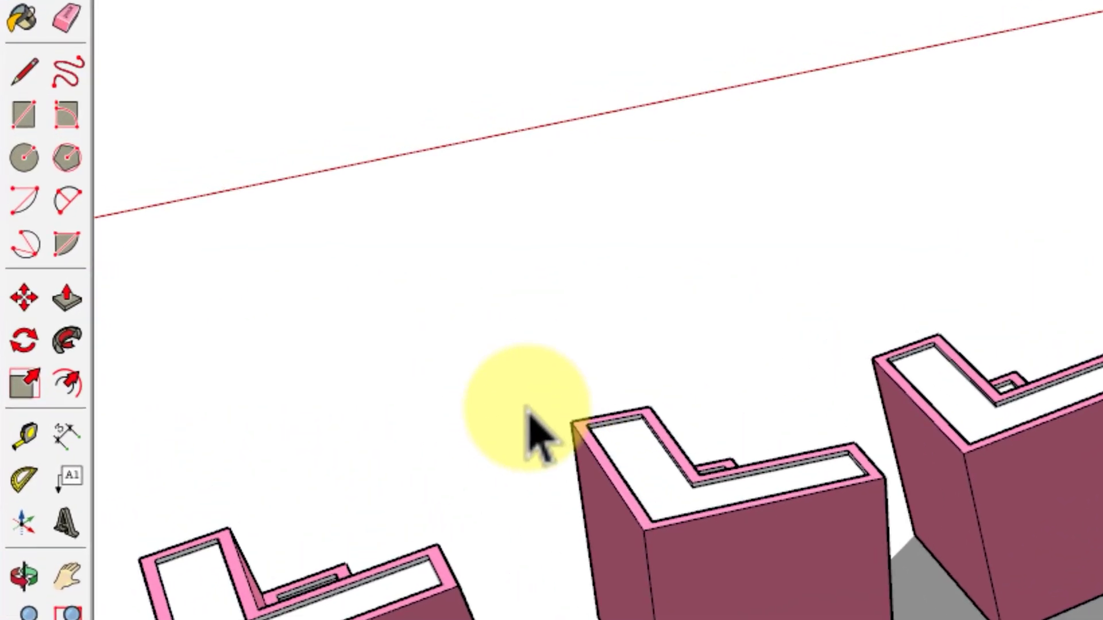
{"action": "left_click", "coordinate": [23, 297]}
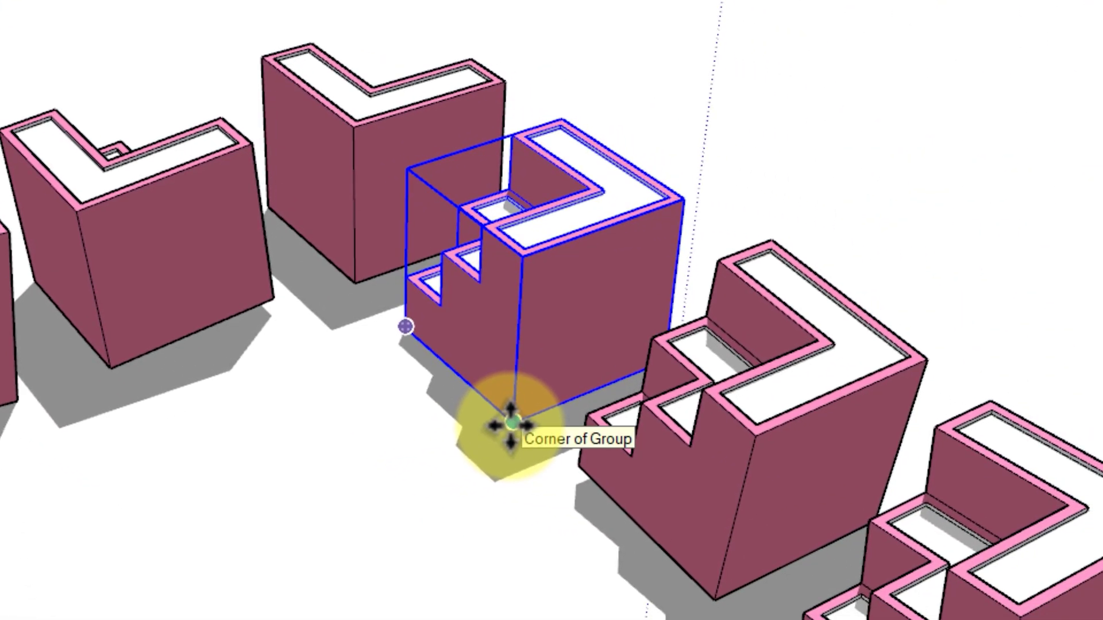
{"action": "left_click", "coordinate": [512, 422]}
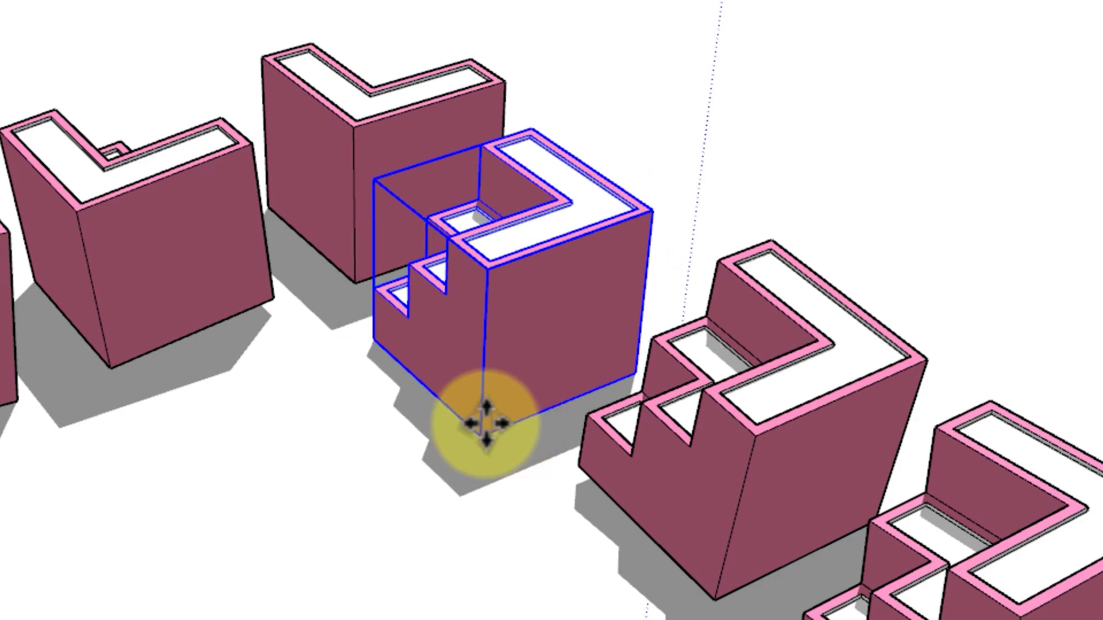
{"action": "key", "text": "ctrl"}
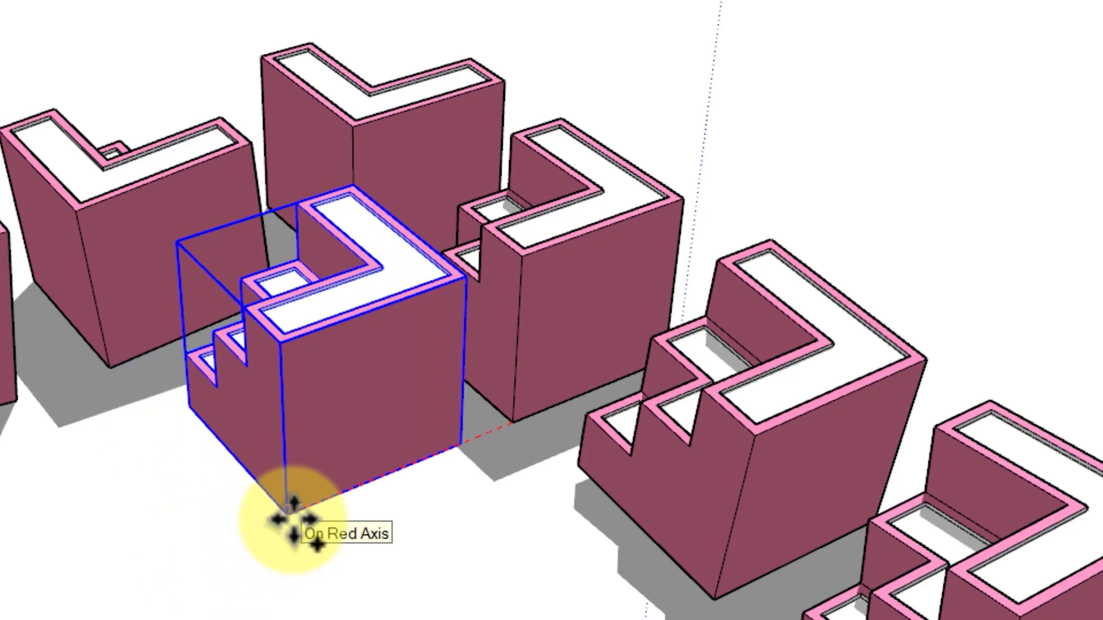
{"action": "type", "text": "5'"}
{"action": "key", "text": "Return"}
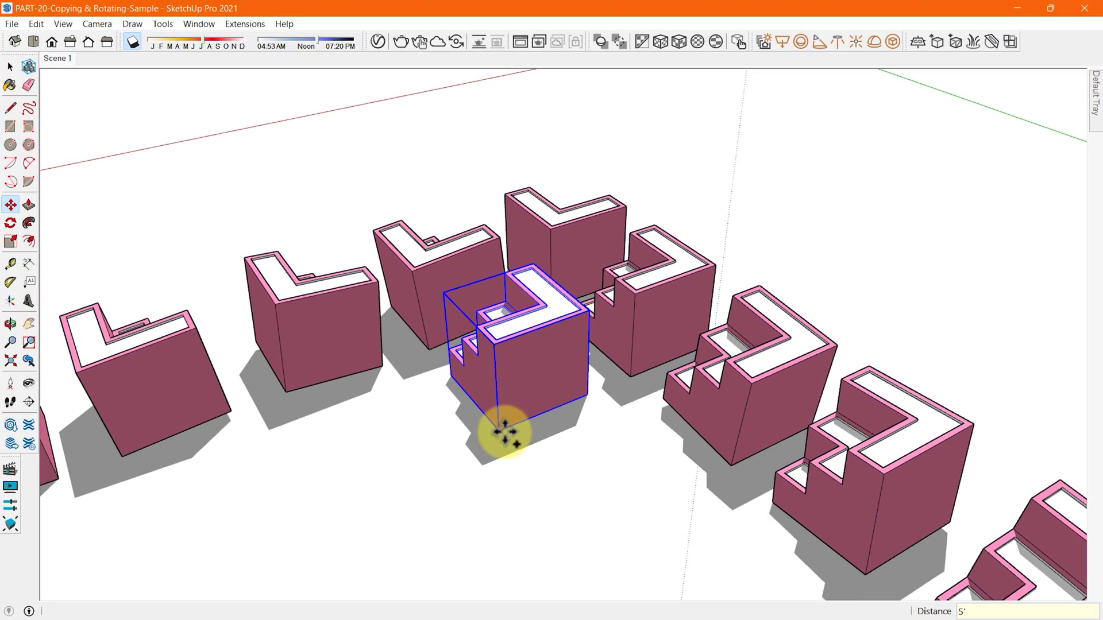
Repeat the block copy as a 4x linear array along the red axis
{"action": "middle_click_drag", "start_coordinate": [457, 460], "coordinate": [647, 404]}
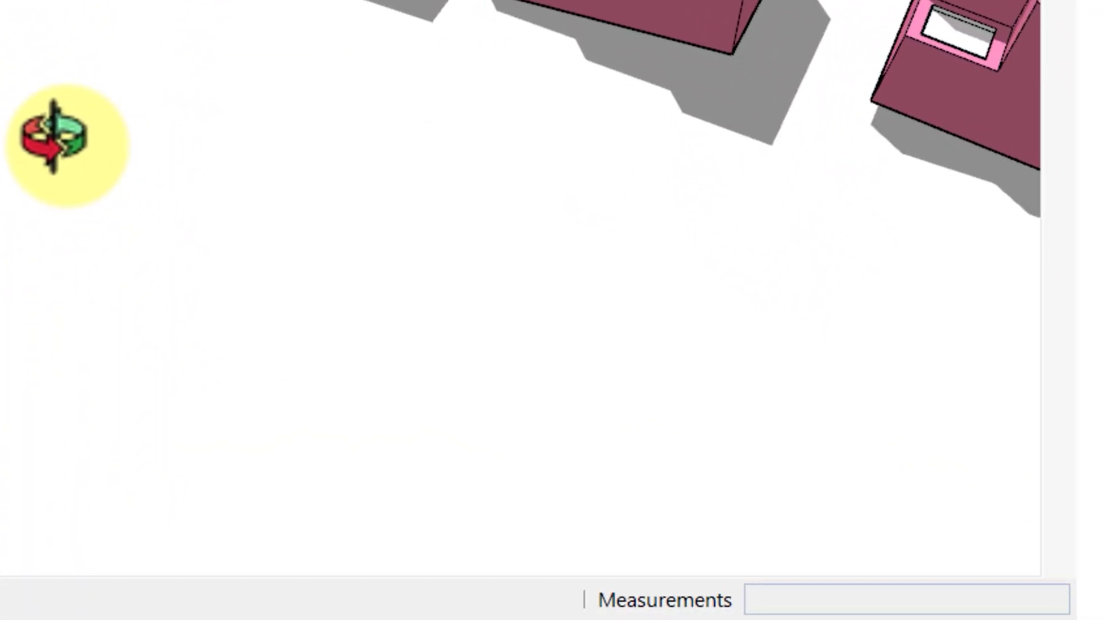
{"action": "middle_click_drag", "start_coordinate": [55, 138], "coordinate": [29, 167]}
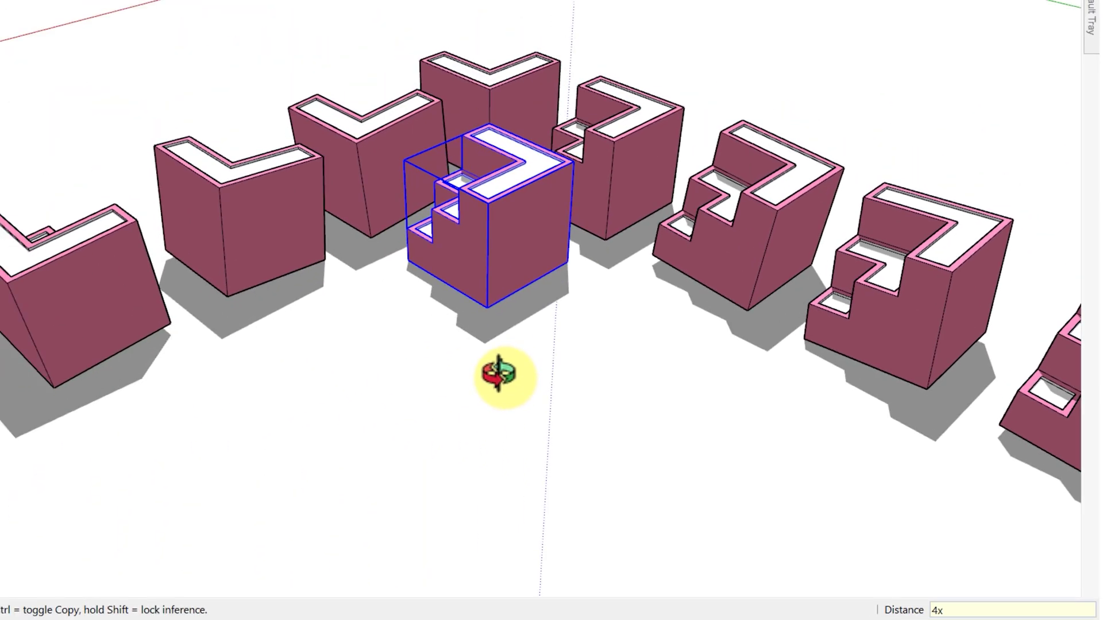
{"action": "key", "text": "Return"}
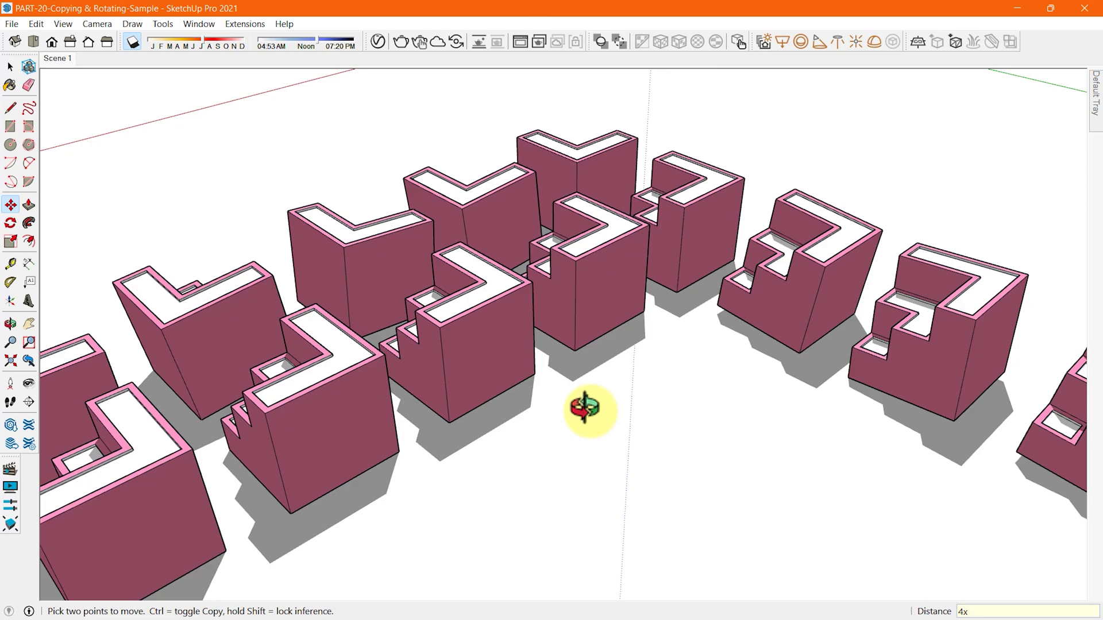
{"action": "scroll", "coordinate": [584, 408], "scroll_direction": "down", "scroll_amount": 3}
{"action": "mouse_move", "coordinate": [591, 419]}
{"action": "middle_mouse_down"}
{"action": "mouse_move", "coordinate": [571, 342]}
{"action": "mouse_move", "coordinate": [582, 368]}
{"action": "middle_mouse_up"}
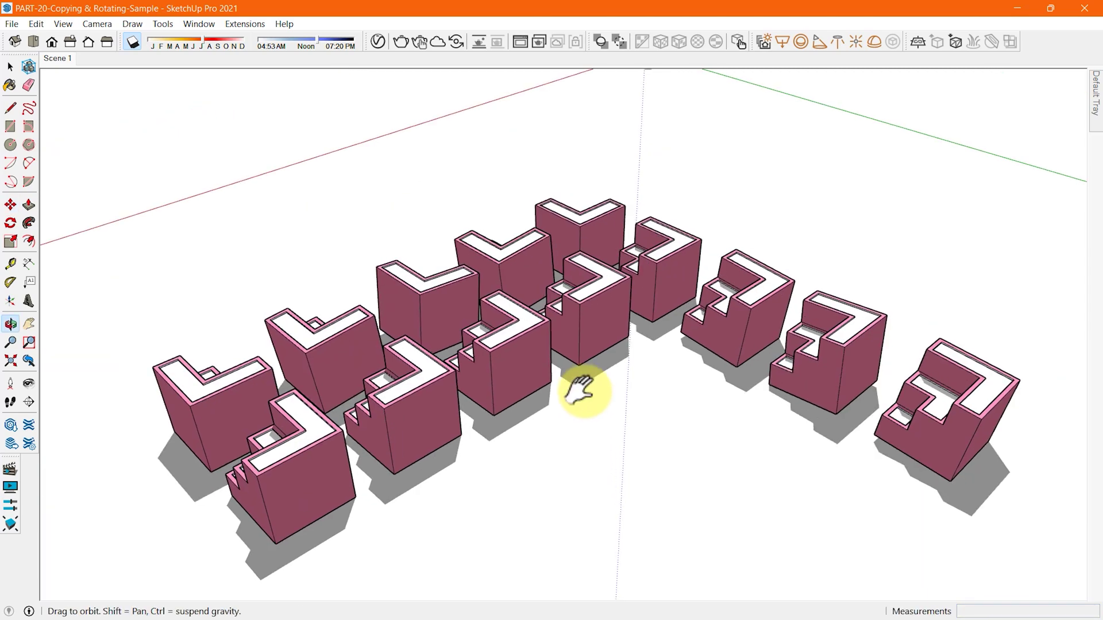
{"action": "scroll", "coordinate": [582, 368], "scroll_direction": "up", "scroll_amount": 1}
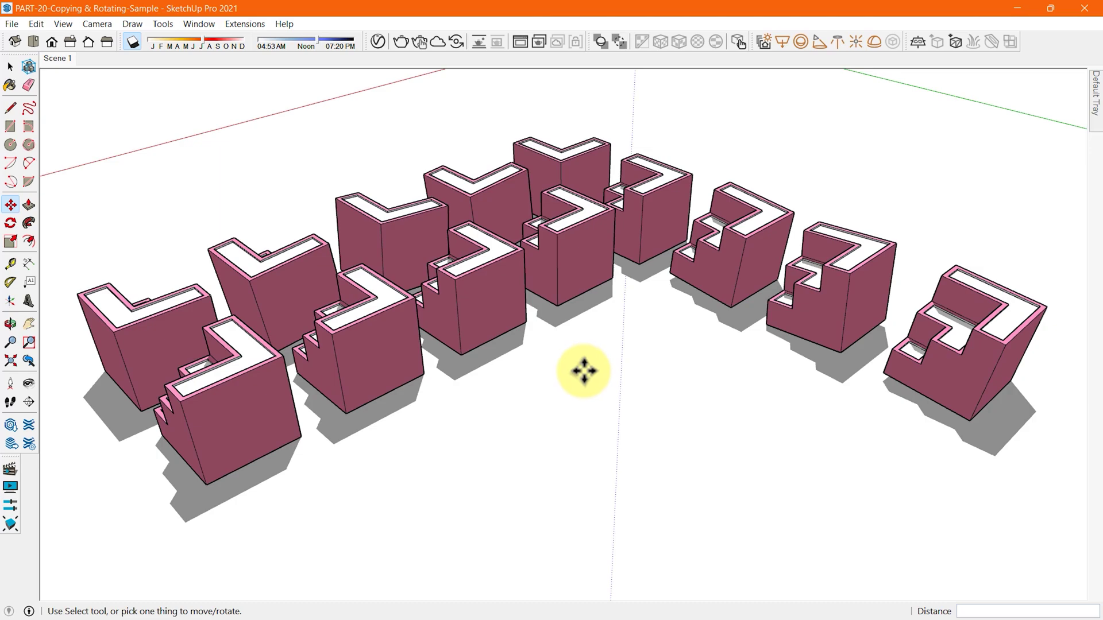
Undo the linear array of copied blocks and clear the selection
{"action": "key", "text": "ctrl+z"}
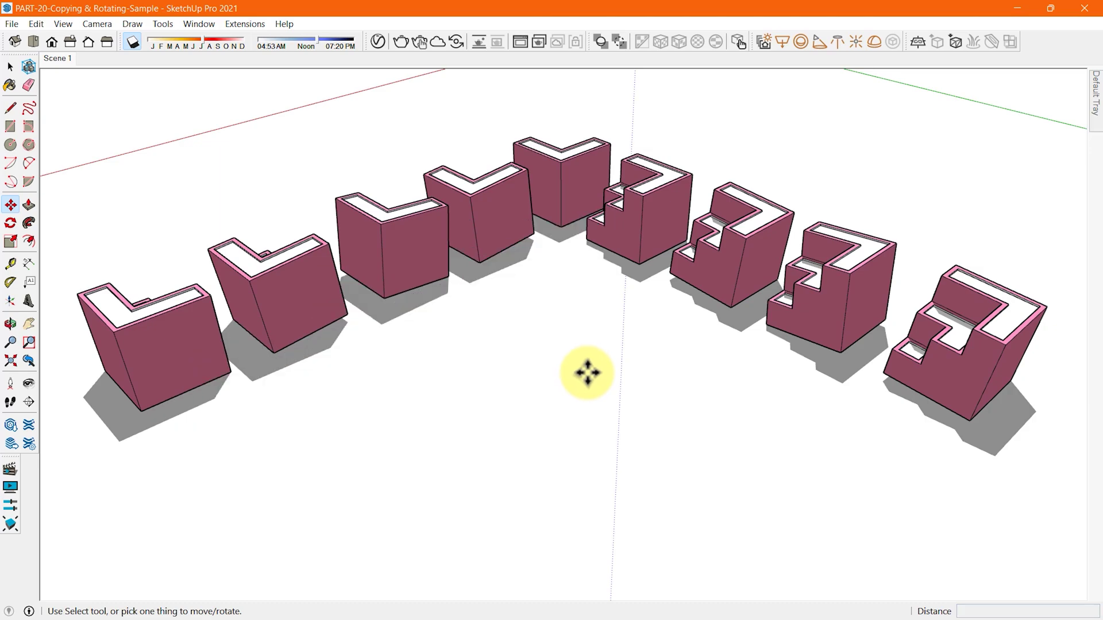
{"action": "key", "text": "space"}
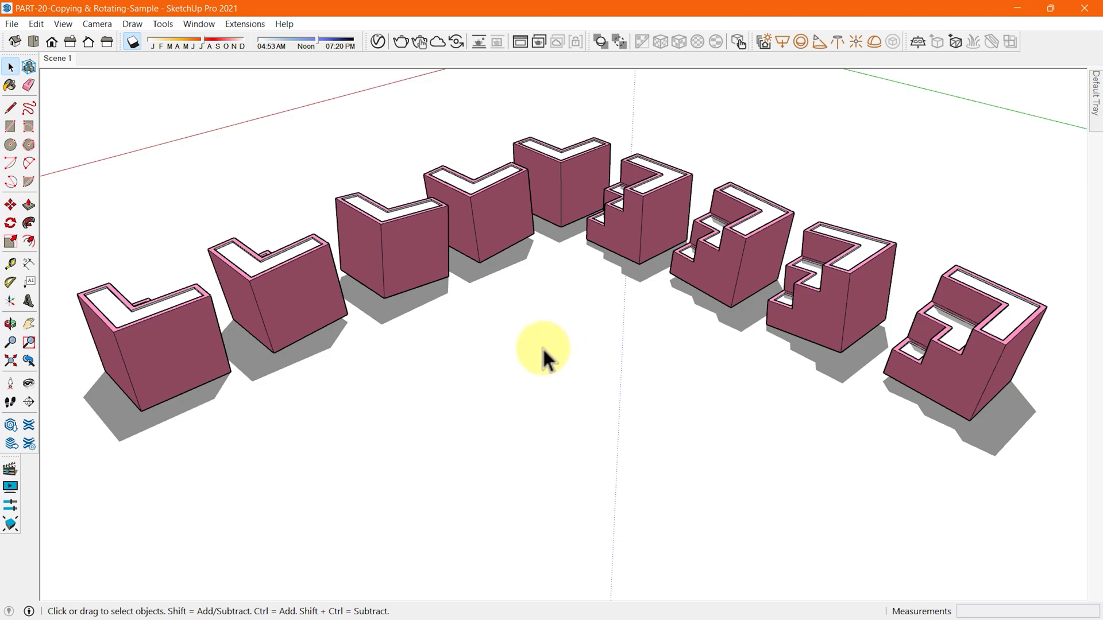
{"action": "left_click", "coordinate": [476, 253]}
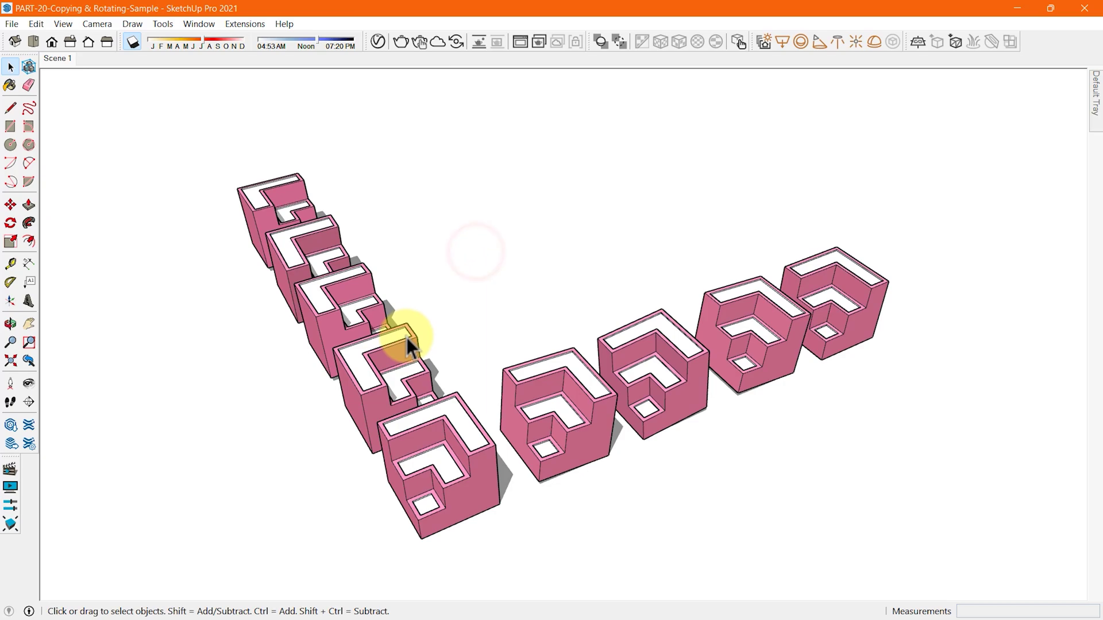
Copy the block next to the corner block along the red axis so that it sits flush against the original's side
{"action": "left_click", "coordinate": [406, 337]}
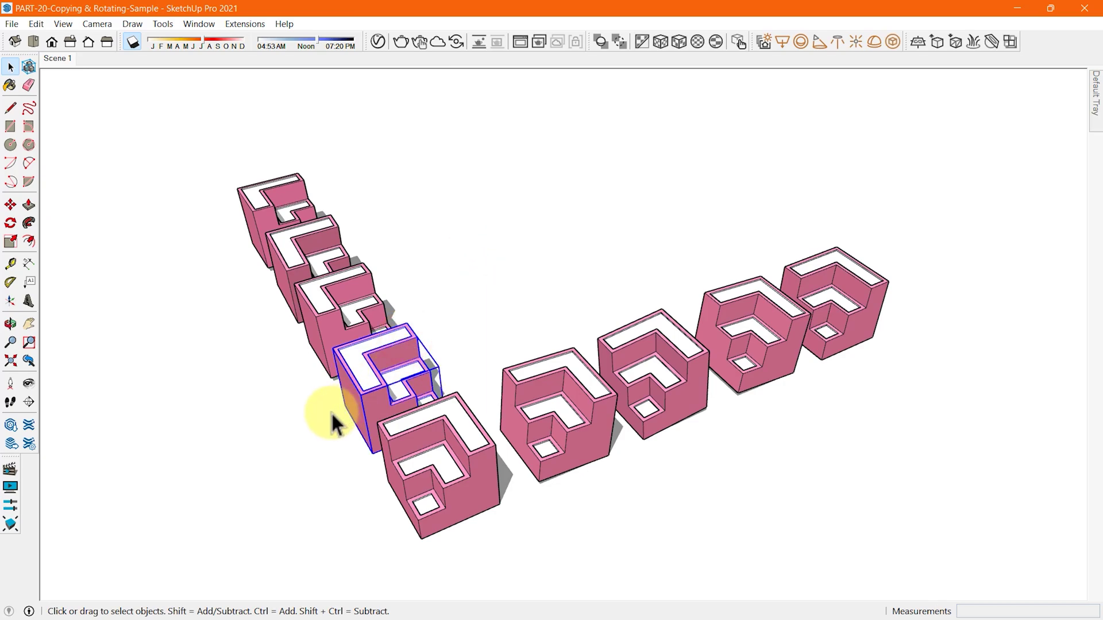
{"action": "key", "text": "m"}
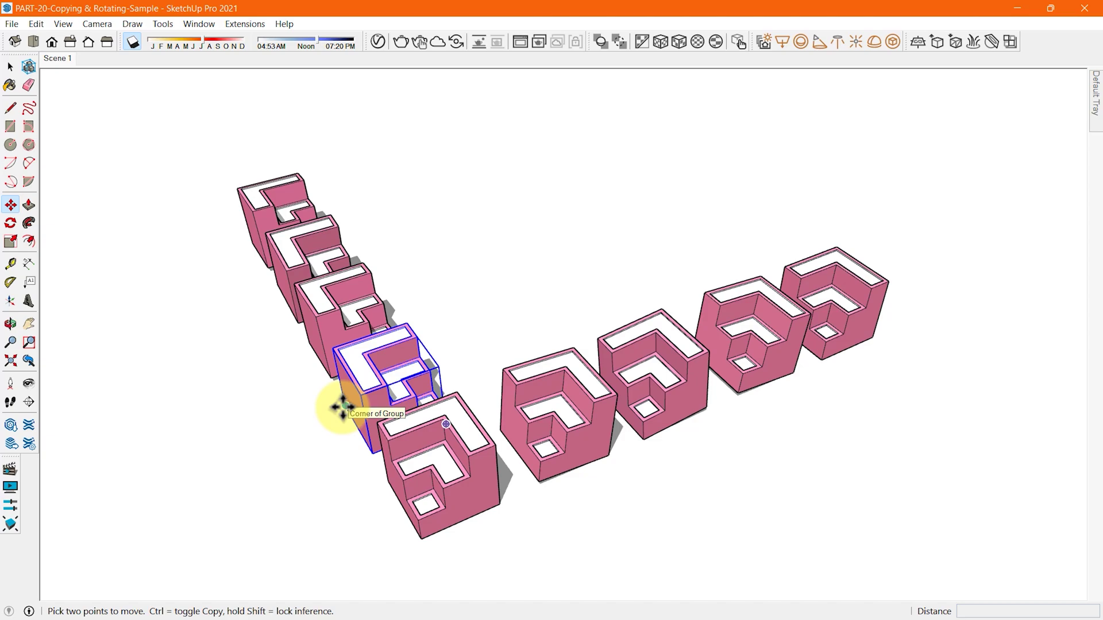
{"action": "key", "text": "ctrl"}
{"action": "left_click", "coordinate": [343, 407]}
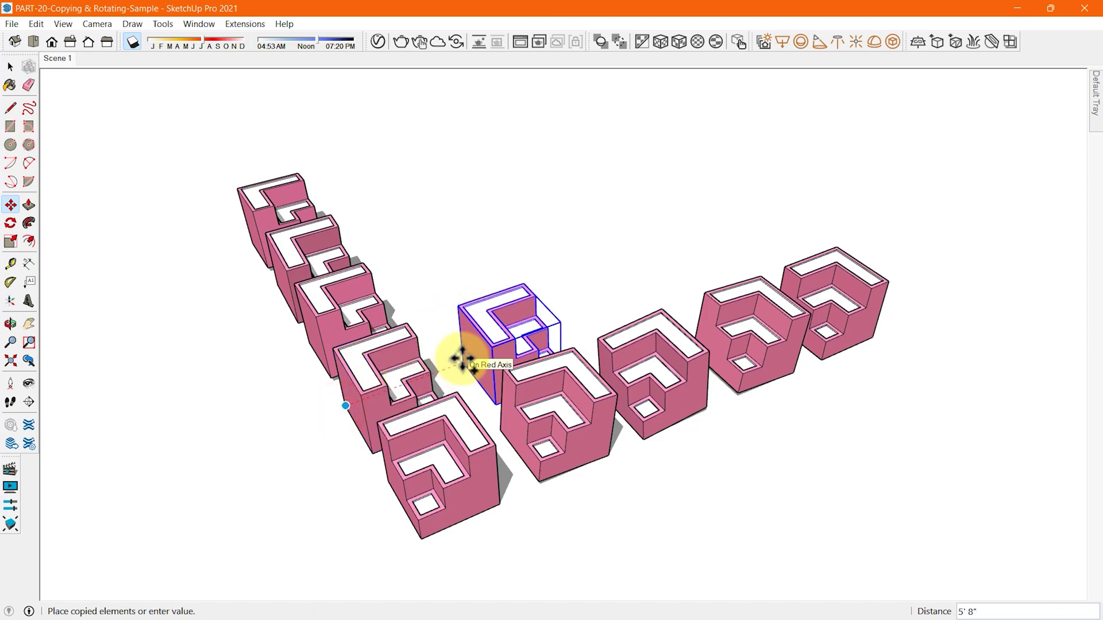
{"action": "scroll", "coordinate": [413, 370], "scroll_direction": "up", "scroll_amount": 5}
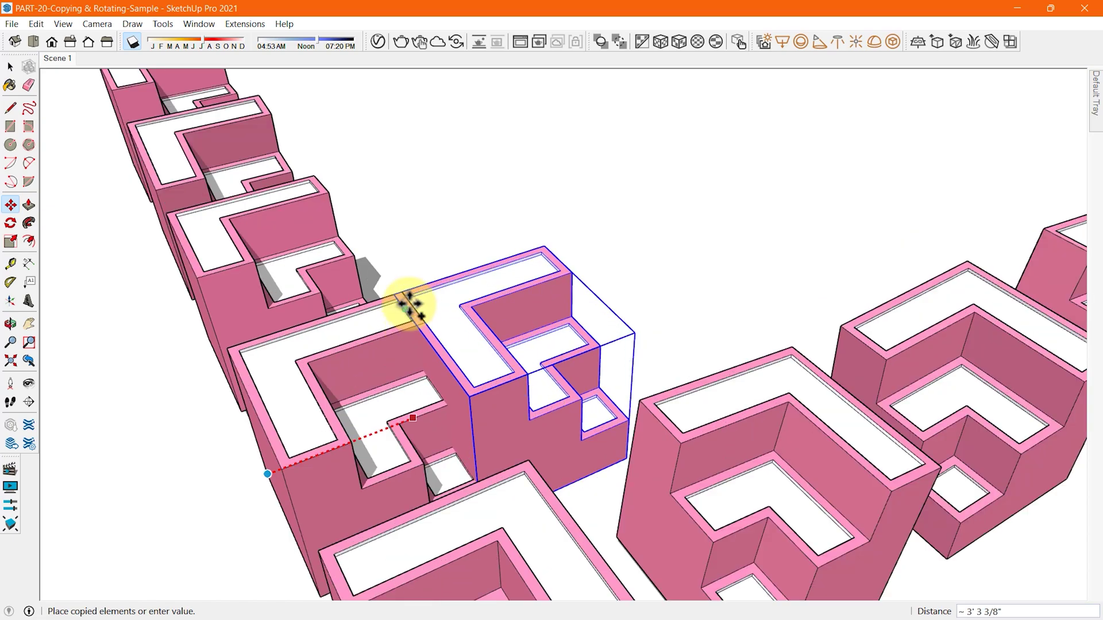
{"action": "left_click", "coordinate": [401, 289]}
{"action": "key", "text": "space"}
Move the copied block 2' along the red axis away from the original
{"action": "middle_click_drag", "start_coordinate": [745, 313], "coordinate": [661, 296]}
{"action": "scroll", "coordinate": [693, 263], "scroll_direction": "down", "scroll_amount": 5}
{"action": "key", "text": "m"}
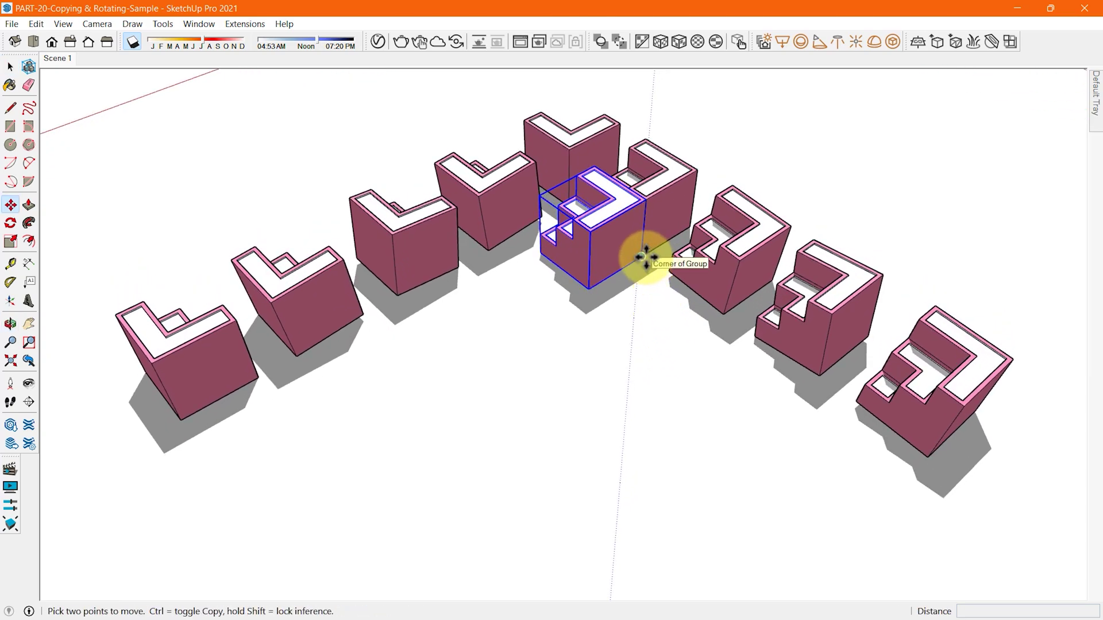
{"action": "left_click", "coordinate": [642, 258]}
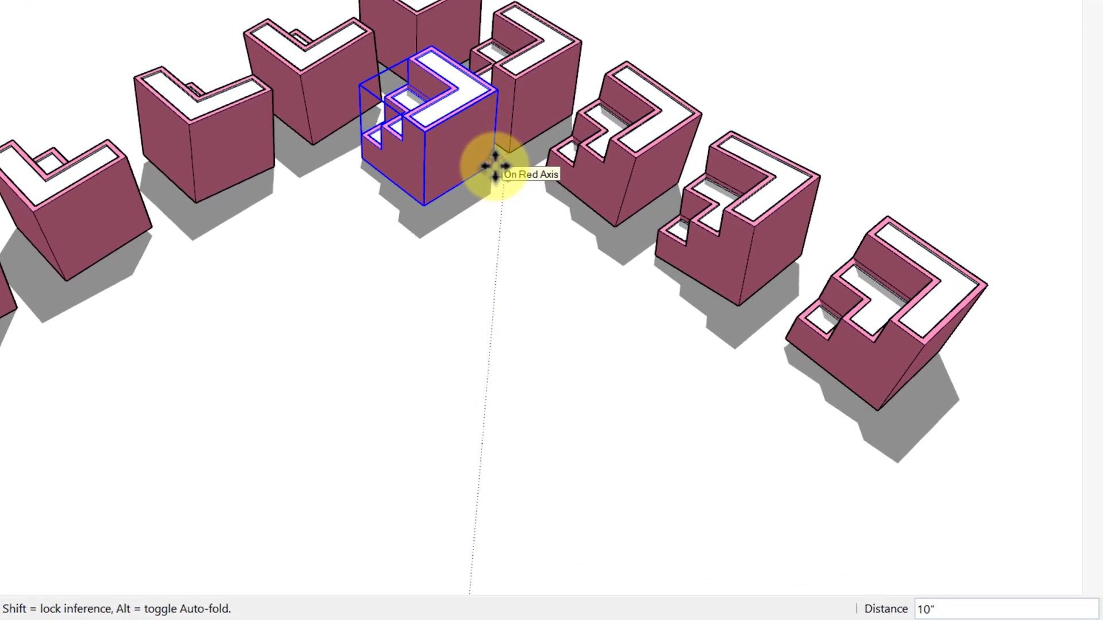
{"action": "type", "text": "2'"}
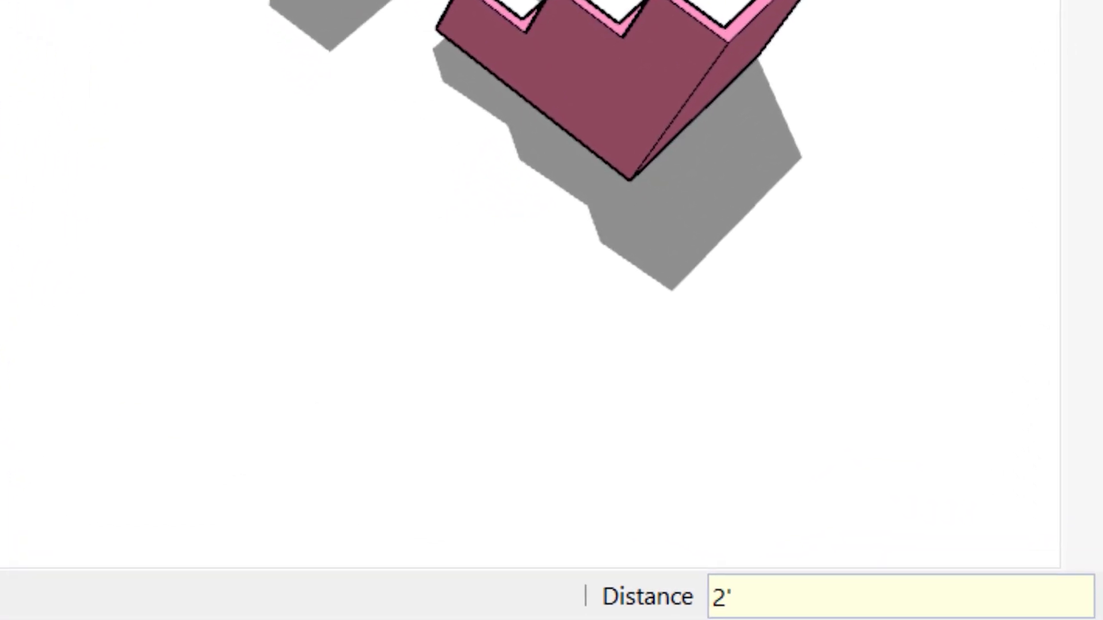
{"action": "key", "text": "Return"}
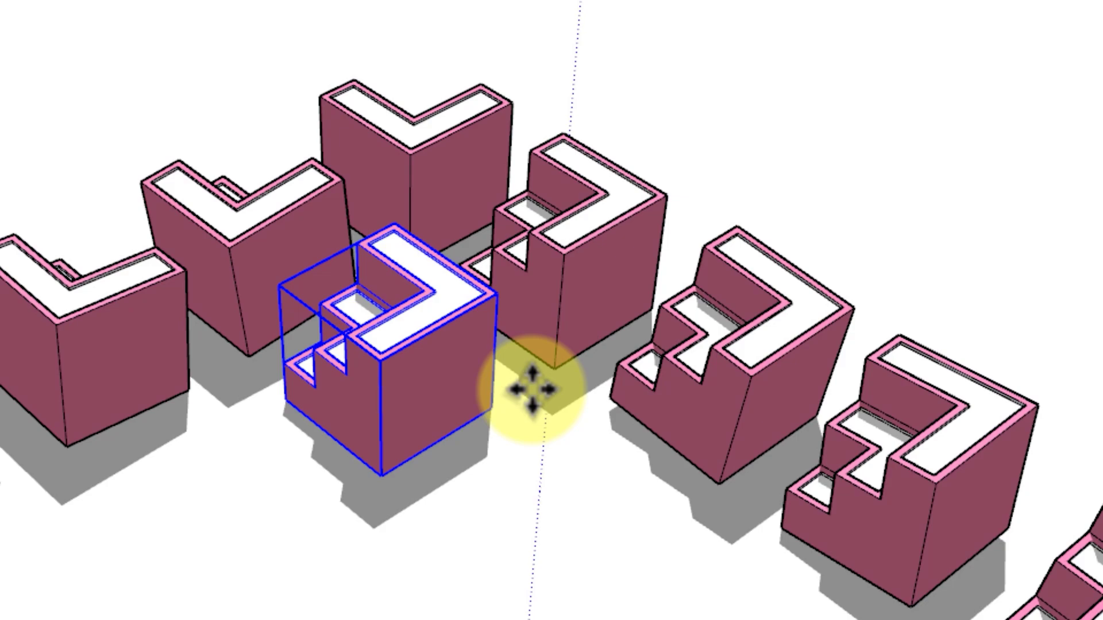
Copy the repositioned block along the red axis, using the bottom corners of the neighbouring block and this block as reference points for the spacing
{"action": "key", "text": "space"}
{"action": "left_click", "coordinate": [532, 387]}
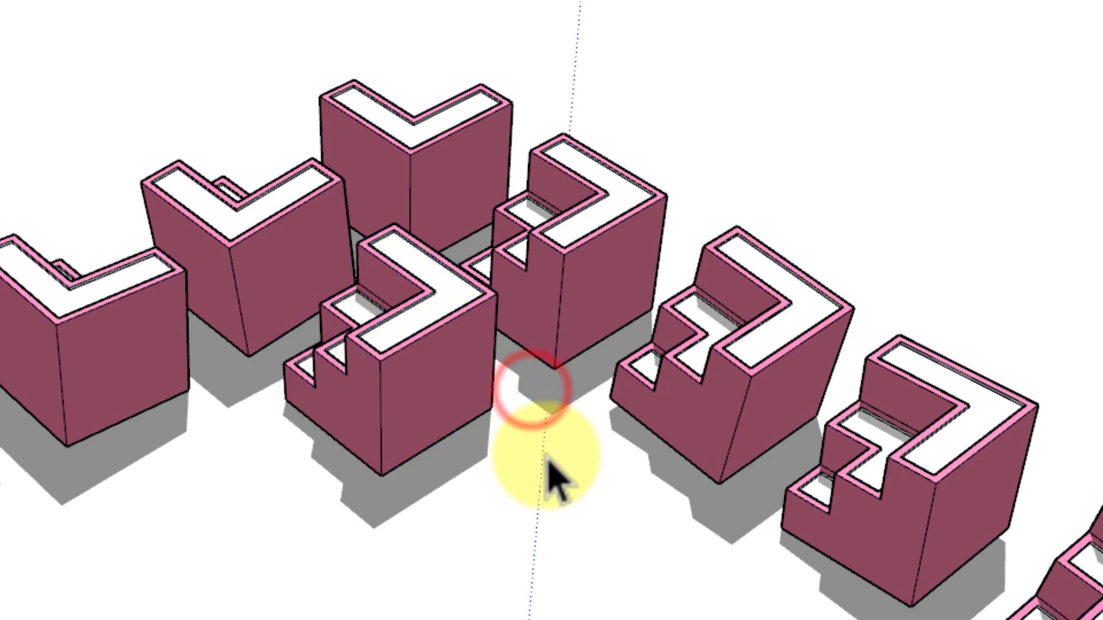
{"action": "left_click", "coordinate": [406, 356]}
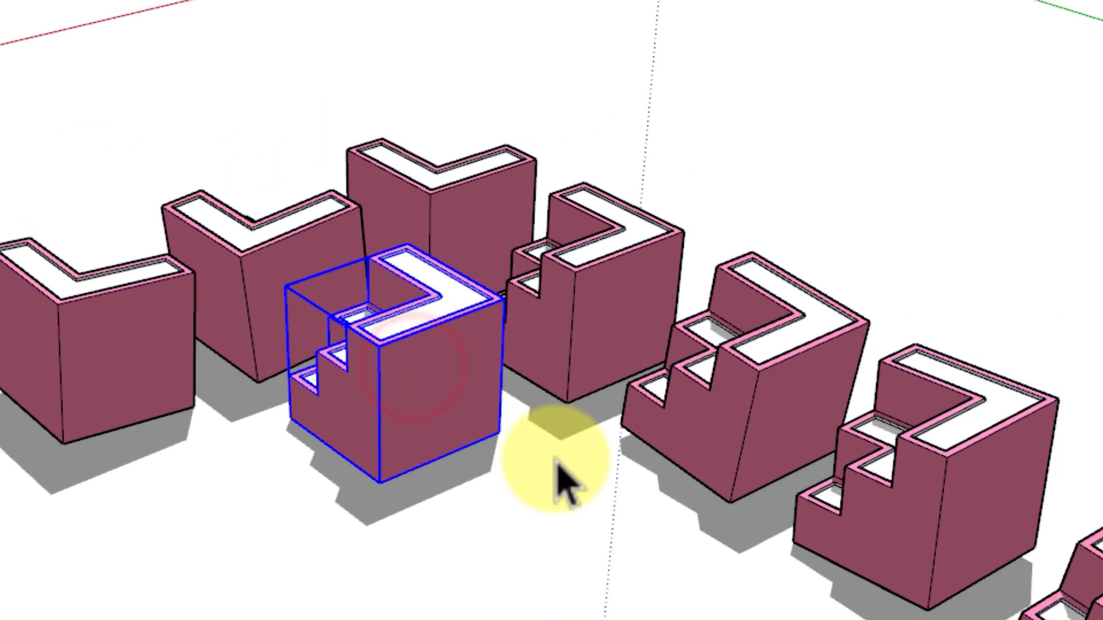
{"action": "key", "text": "m"}
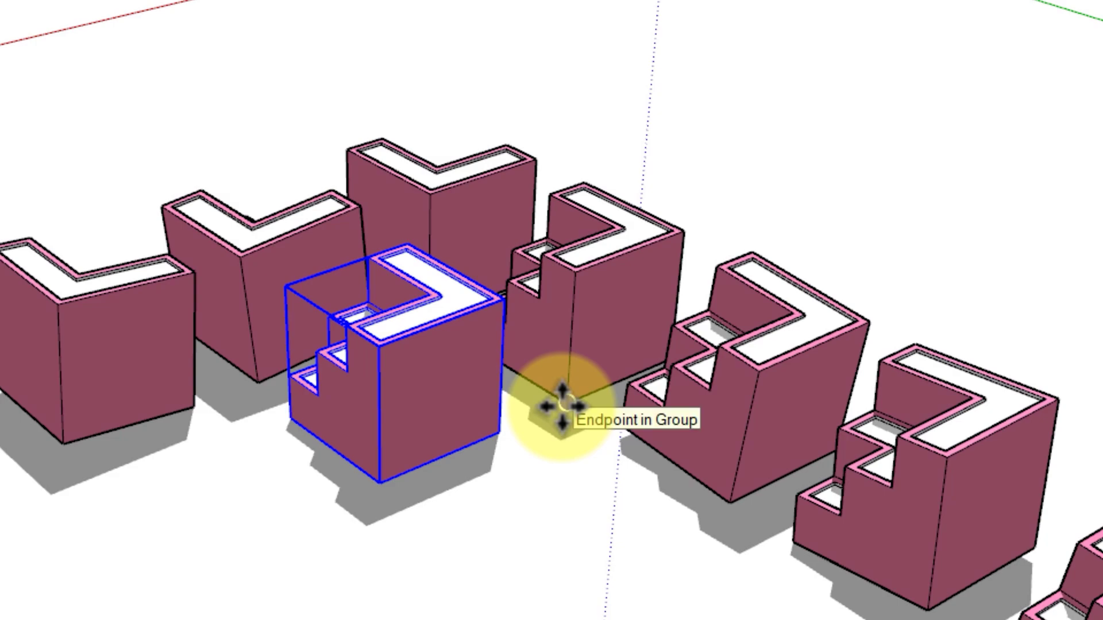
{"action": "left_click", "coordinate": [562, 406]}
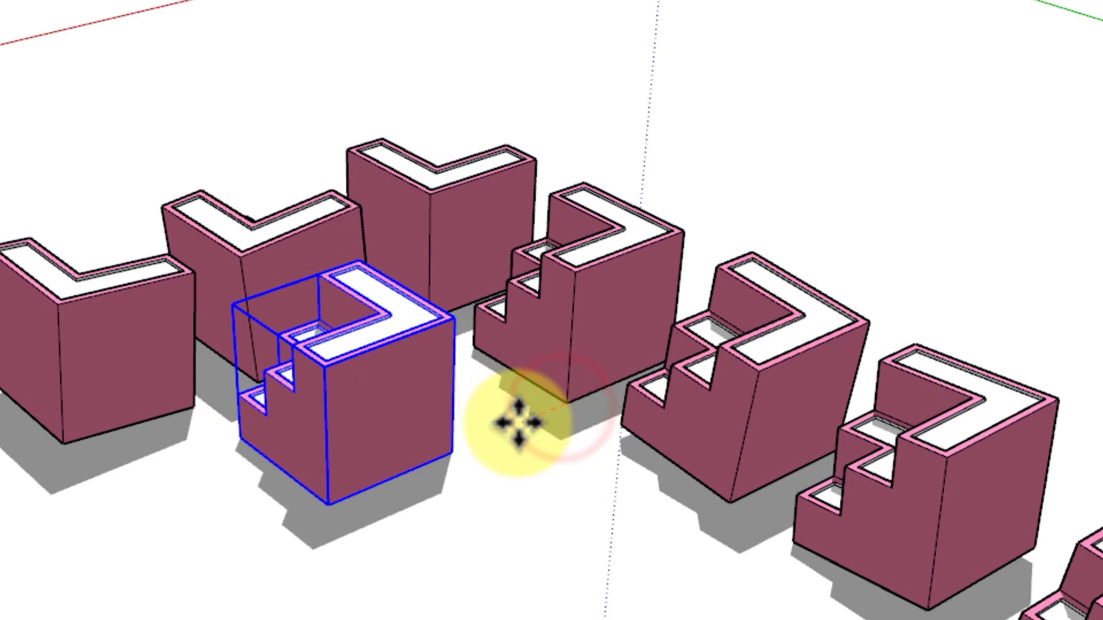
{"action": "key", "text": "ctrl"}
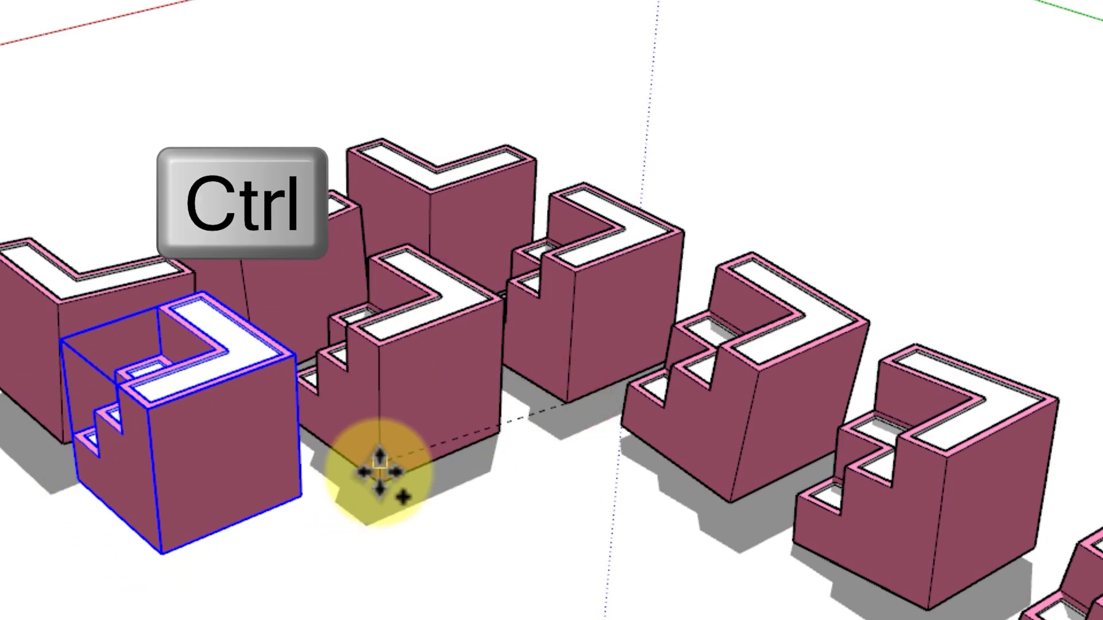
{"action": "left_click", "coordinate": [377, 474]}
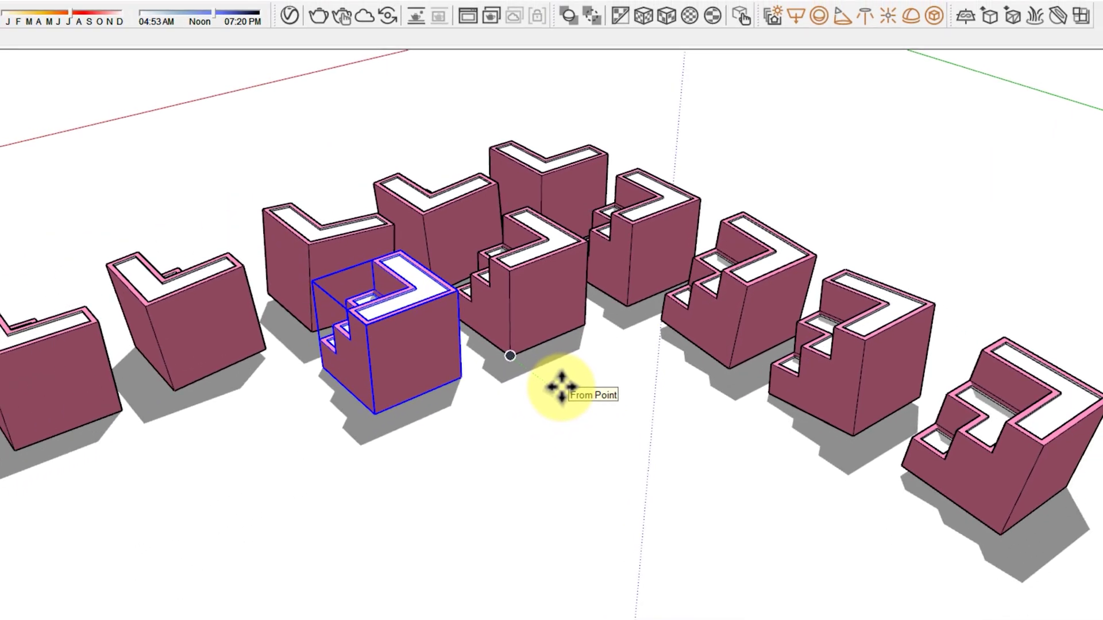
Repeat the block copy as a 2x linear array and revise the array to 3x
{"action": "type", "text": "2x"}
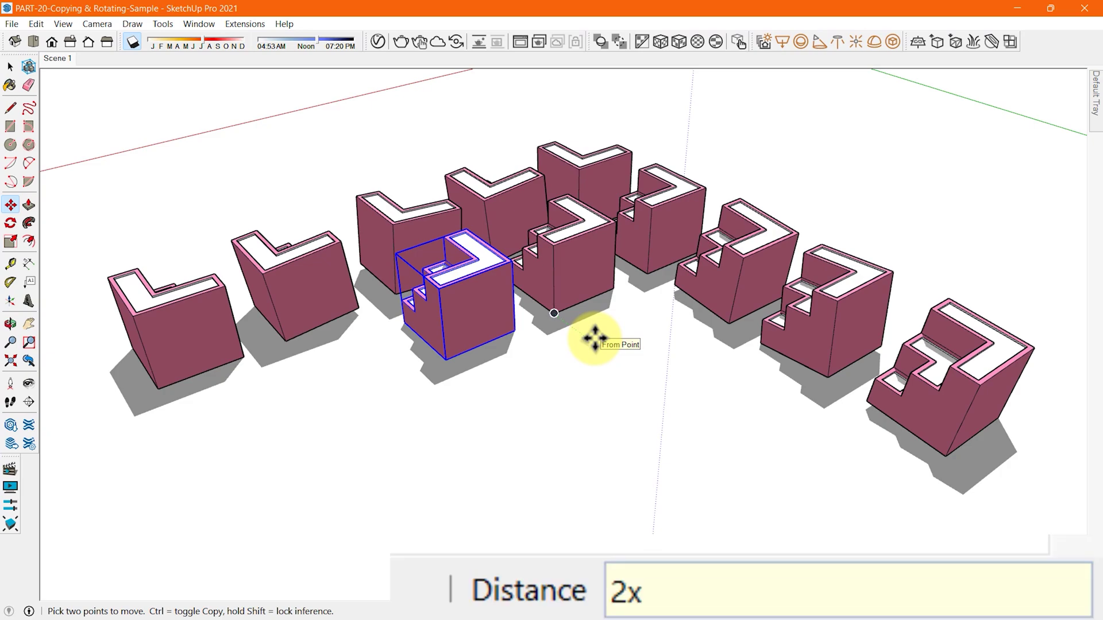
{"action": "key", "text": "Return"}
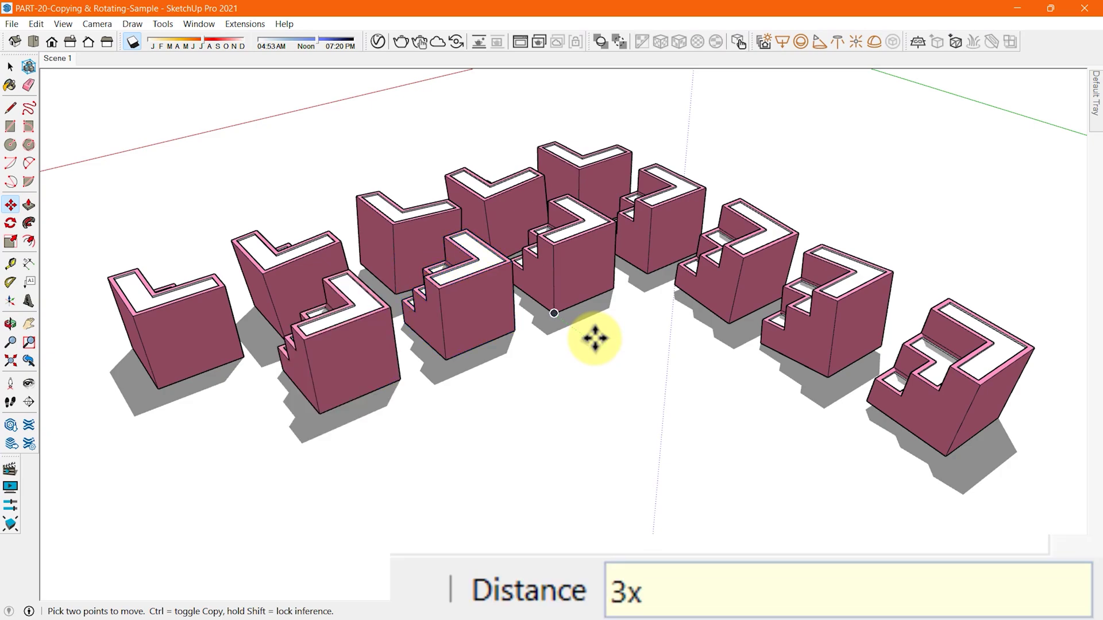
{"action": "key", "text": "Return"}
{"action": "scroll", "coordinate": [595, 339], "scroll_direction": "down", "scroll_amount": 2}
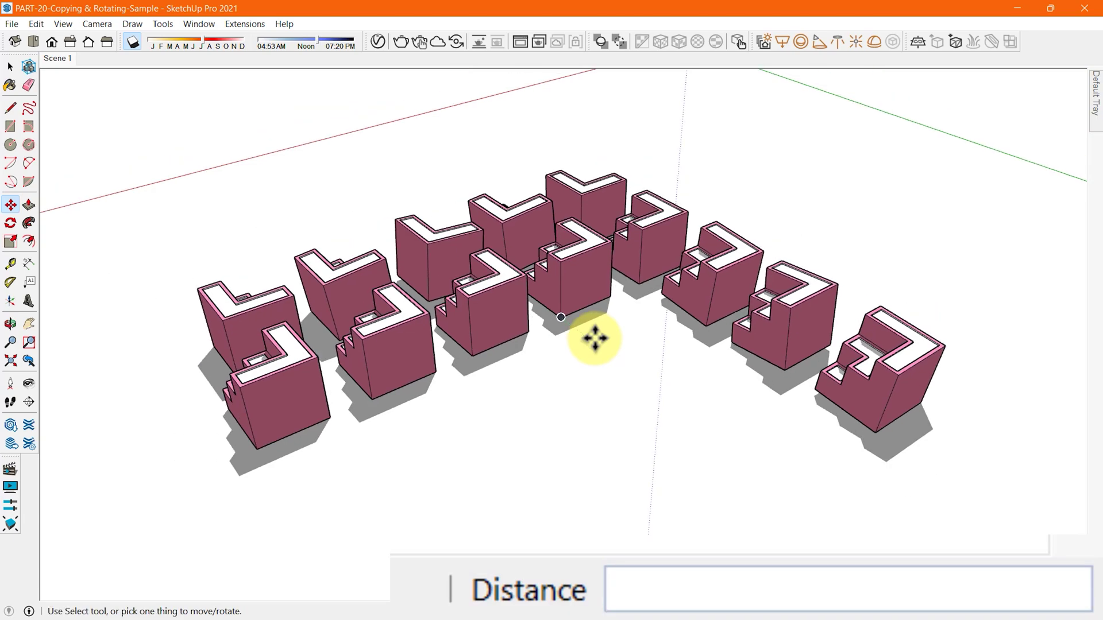
{"action": "key", "text": "space"}
From the Scene 2 view, copy the four blocks along the green axis 20' along the red axis, level with the end block
{"action": "middle_click_drag", "start_coordinate": [571, 357], "coordinate": [972, 449]}
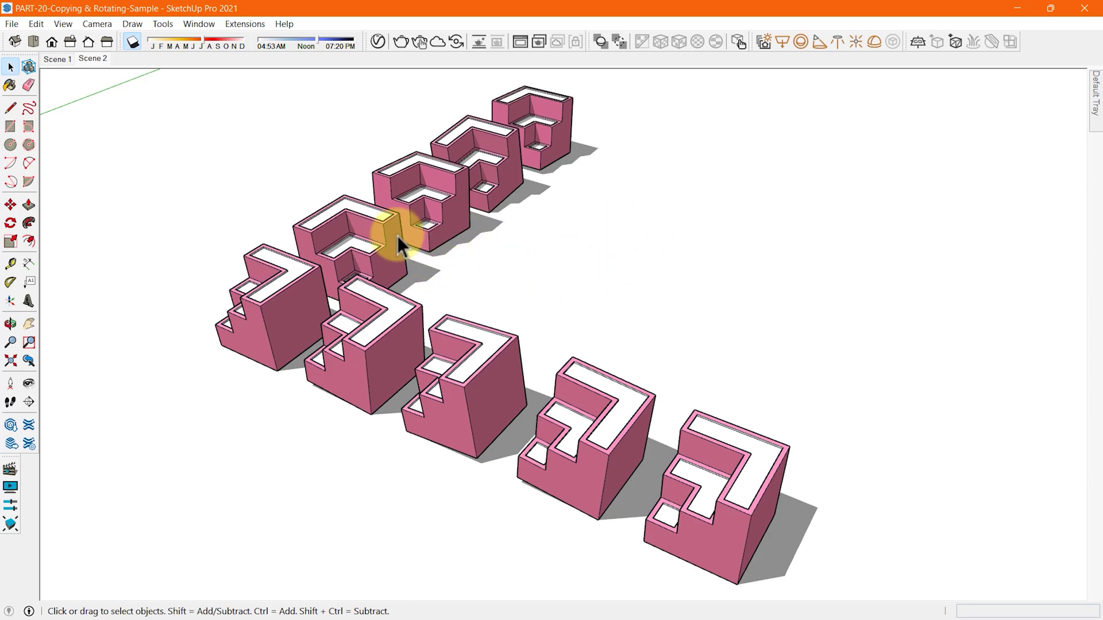
{"action": "middle_click_drag", "start_coordinate": [554, 313], "coordinate": [535, 296]}
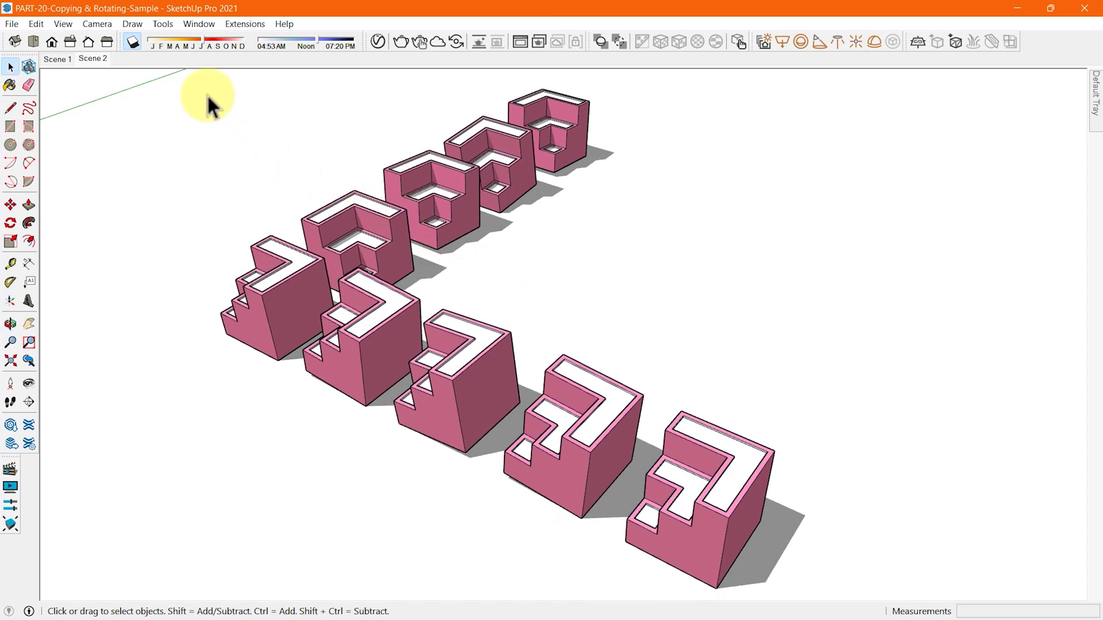
{"action": "left_click", "coordinate": [106, 58]}
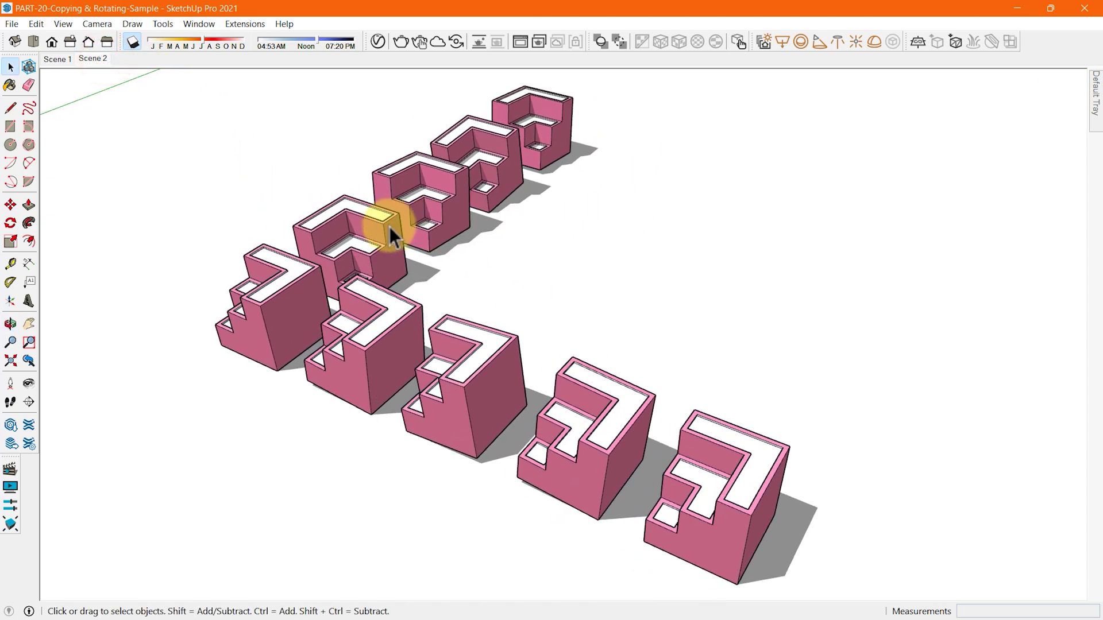
{"action": "left_click", "coordinate": [388, 227]}
{"action": "left_click", "coordinate": [396, 169], "text": "ctrl"}
{"action": "left_click", "coordinate": [450, 139], "text": "ctrl"}
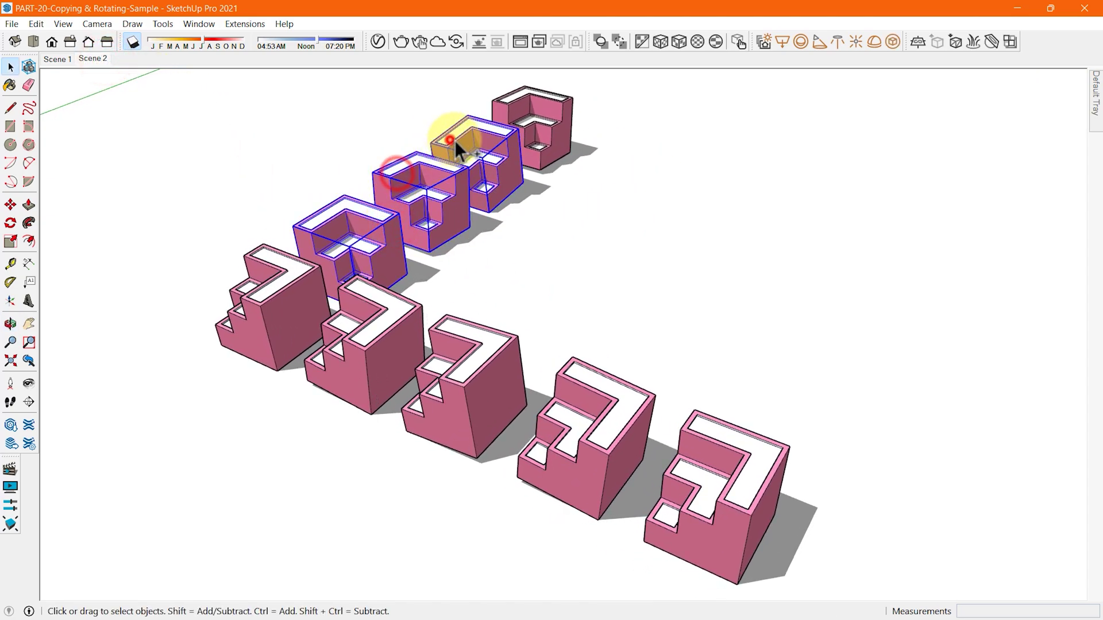
{"action": "left_click", "coordinate": [528, 108], "text": "ctrl"}
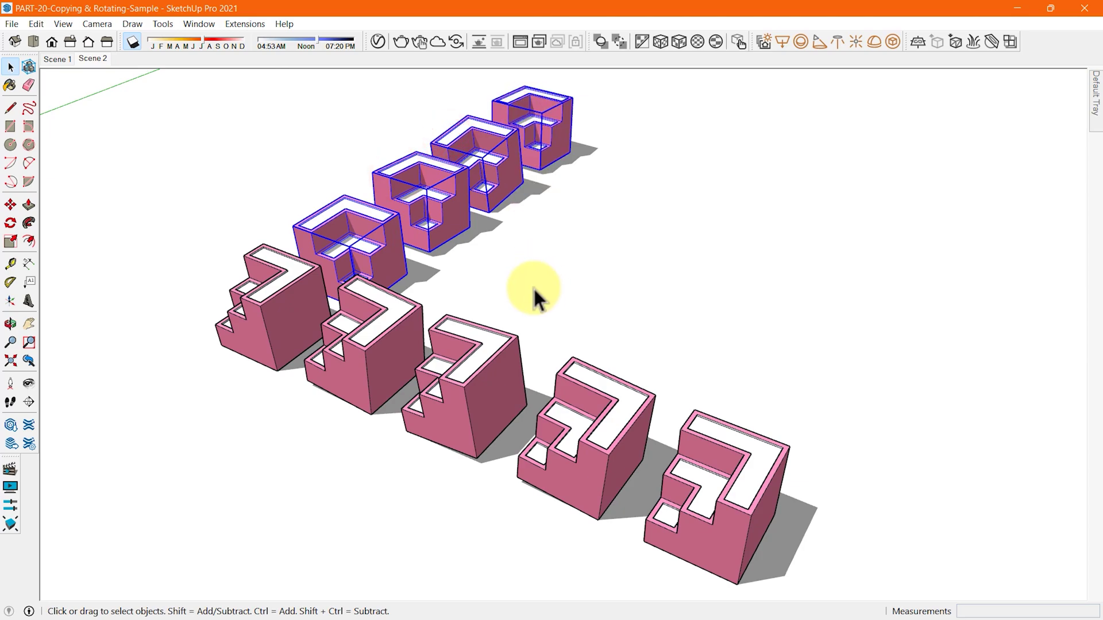
{"action": "key", "text": "m"}
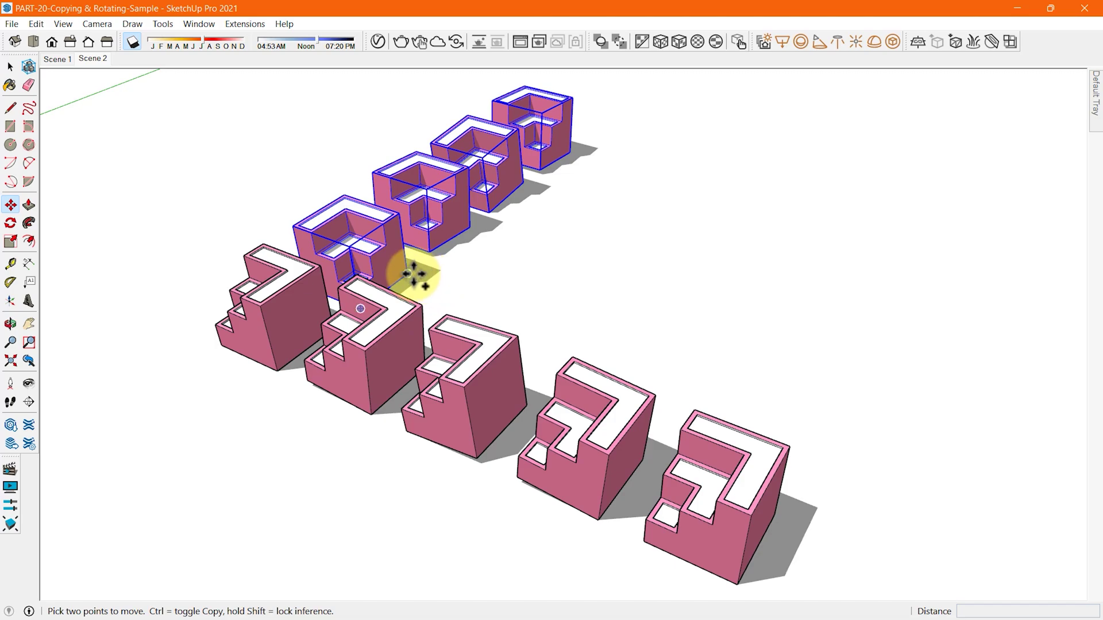
{"action": "key", "text": "ctrl"}
{"action": "left_click", "coordinate": [415, 275]}
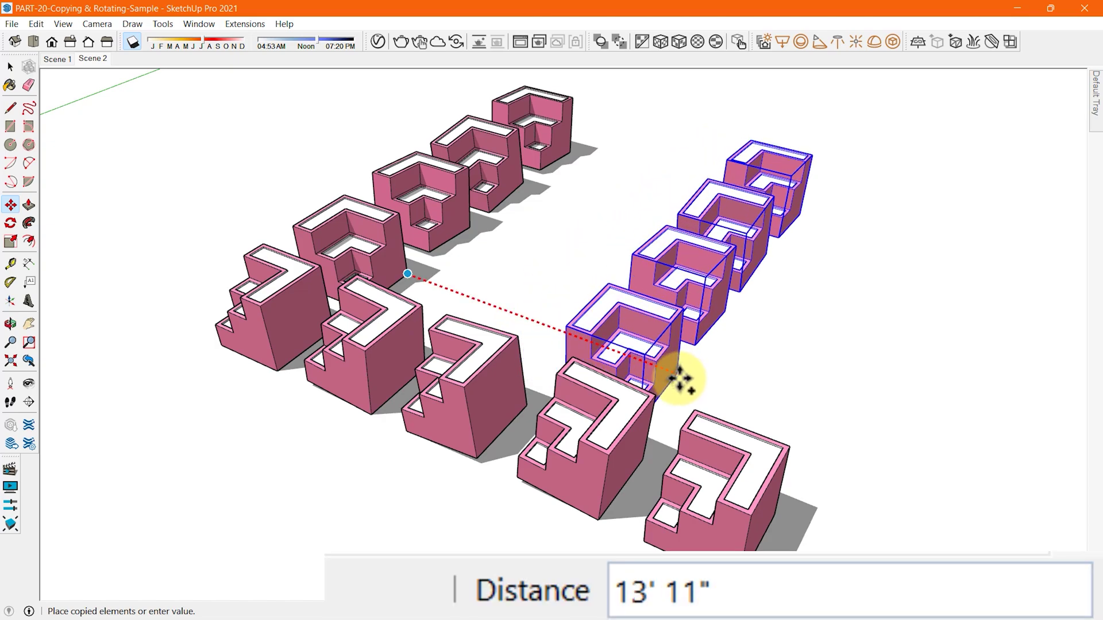
{"action": "left_click", "coordinate": [776, 511]}
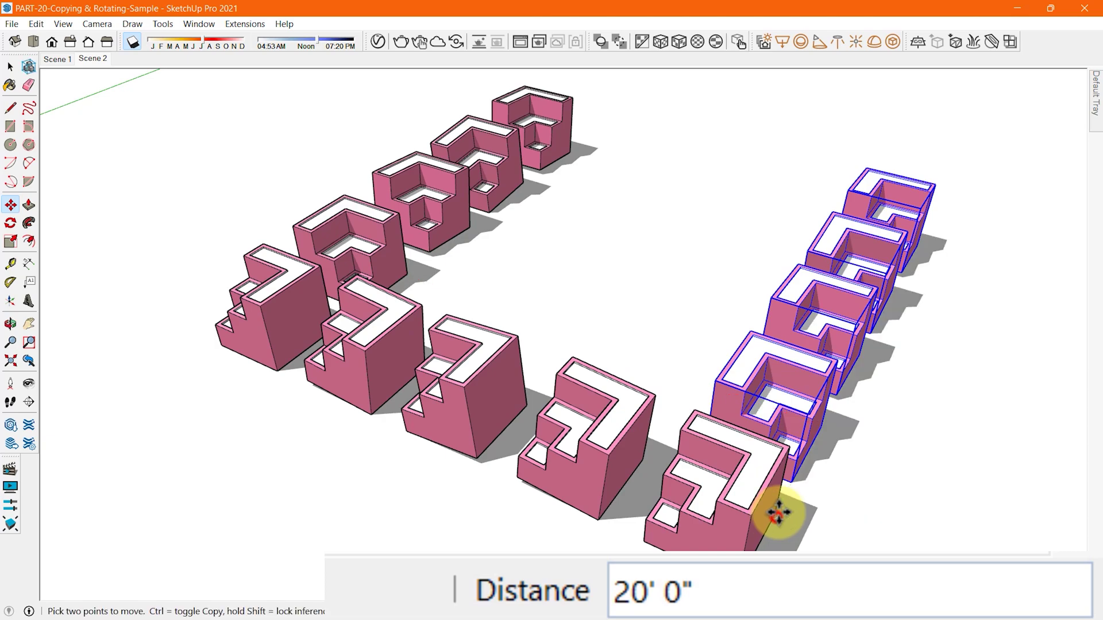
Divide the gap between the original and copied block rows with a /2 array, revise it to /3, and restore the Scene 2 view
{"action": "middle_click_drag", "start_coordinate": [714, 506], "coordinate": [641, 260]}
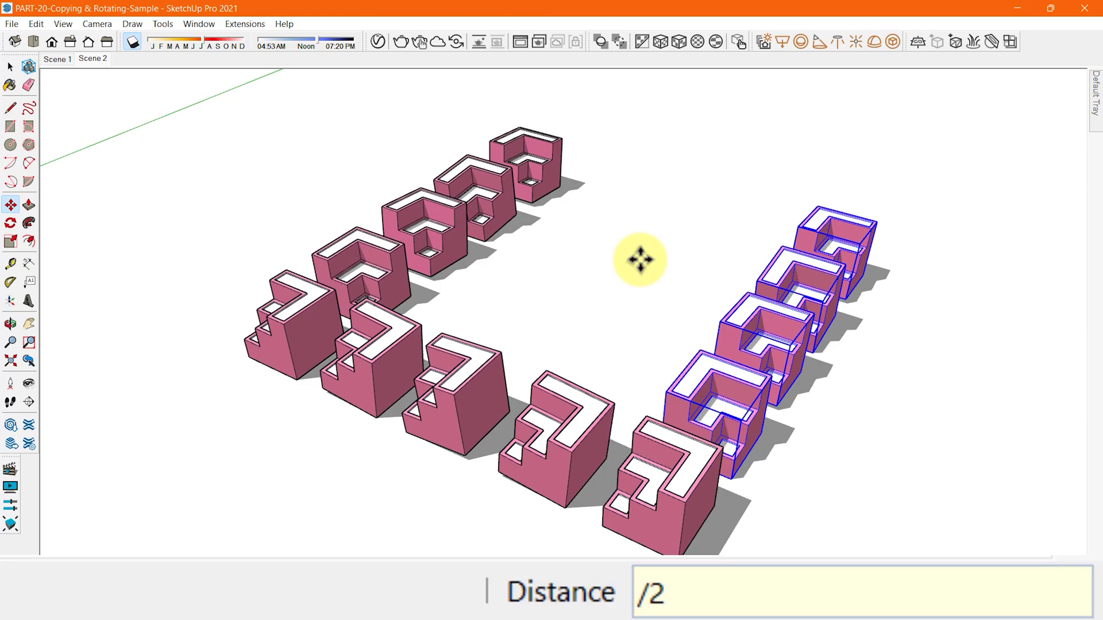
{"action": "key", "text": "Return"}
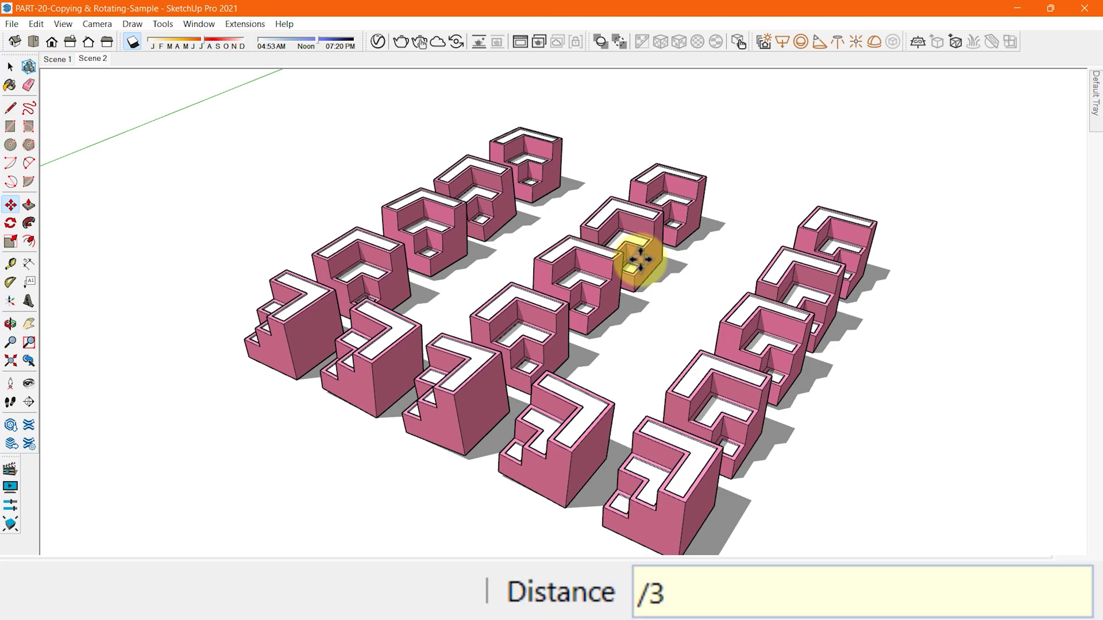
{"action": "key", "text": "Return"}
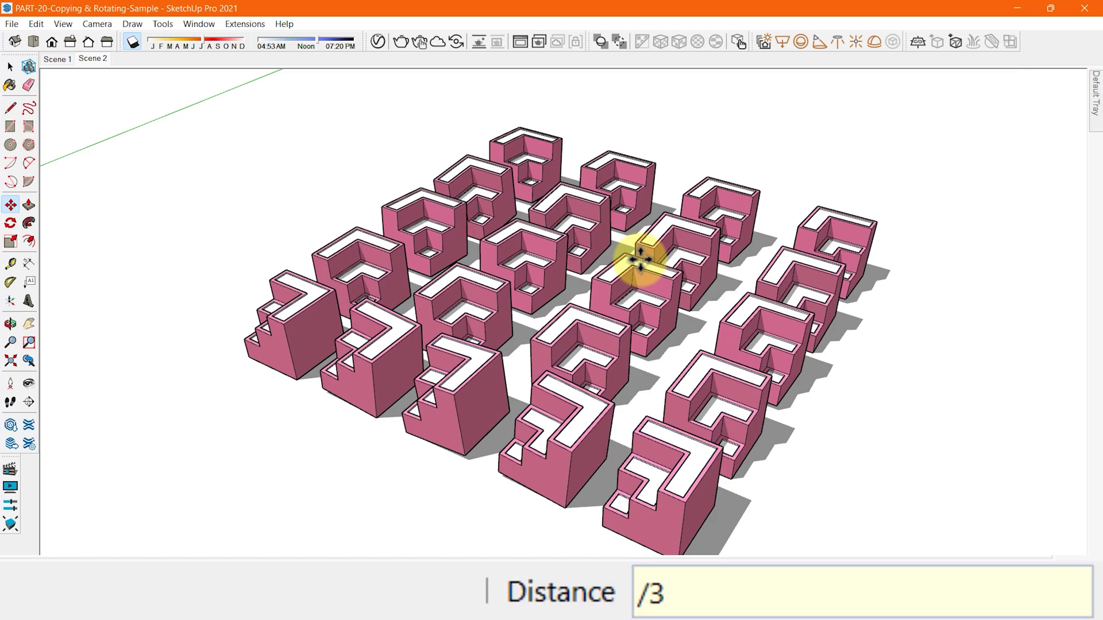
{"action": "key", "text": "space"}
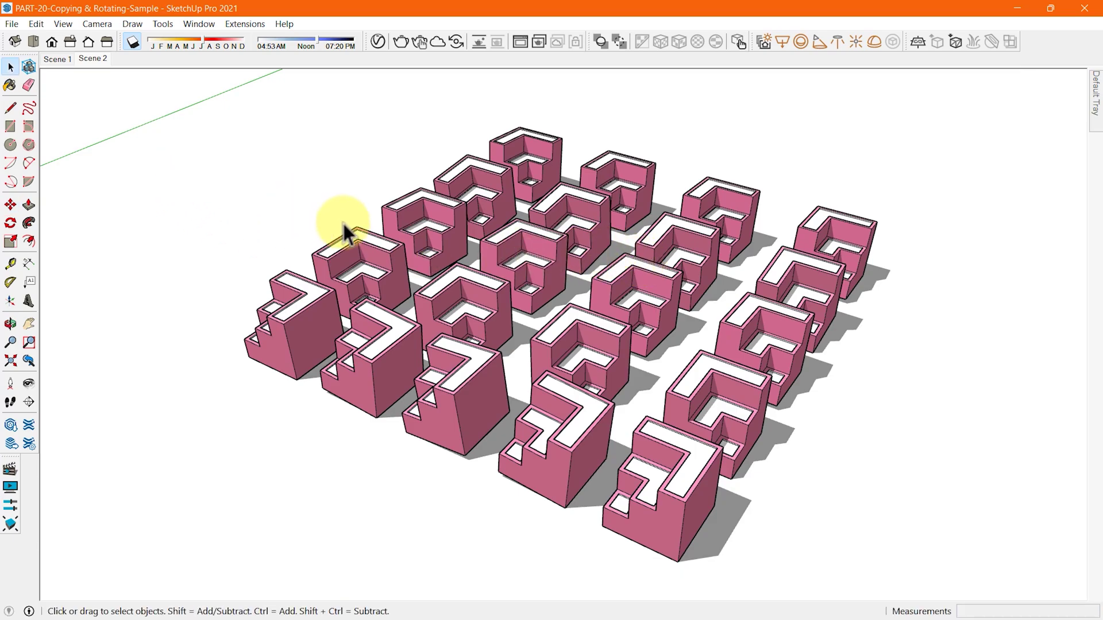
{"action": "left_click", "coordinate": [95, 58]}
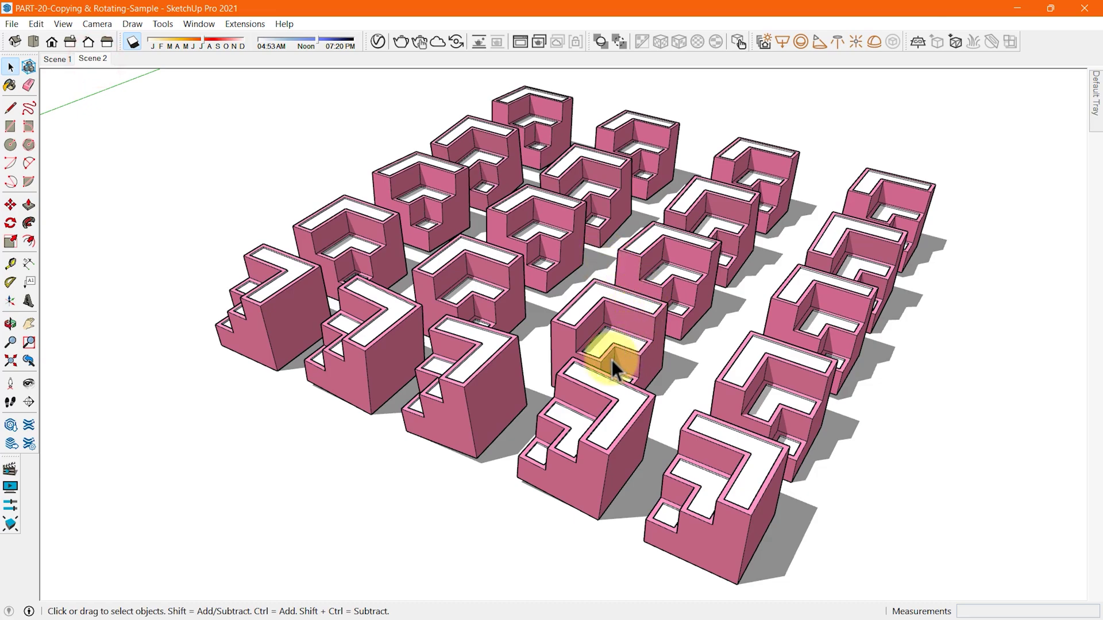
{"action": "middle_click_drag", "start_coordinate": [603, 352], "coordinate": [546, 370]}
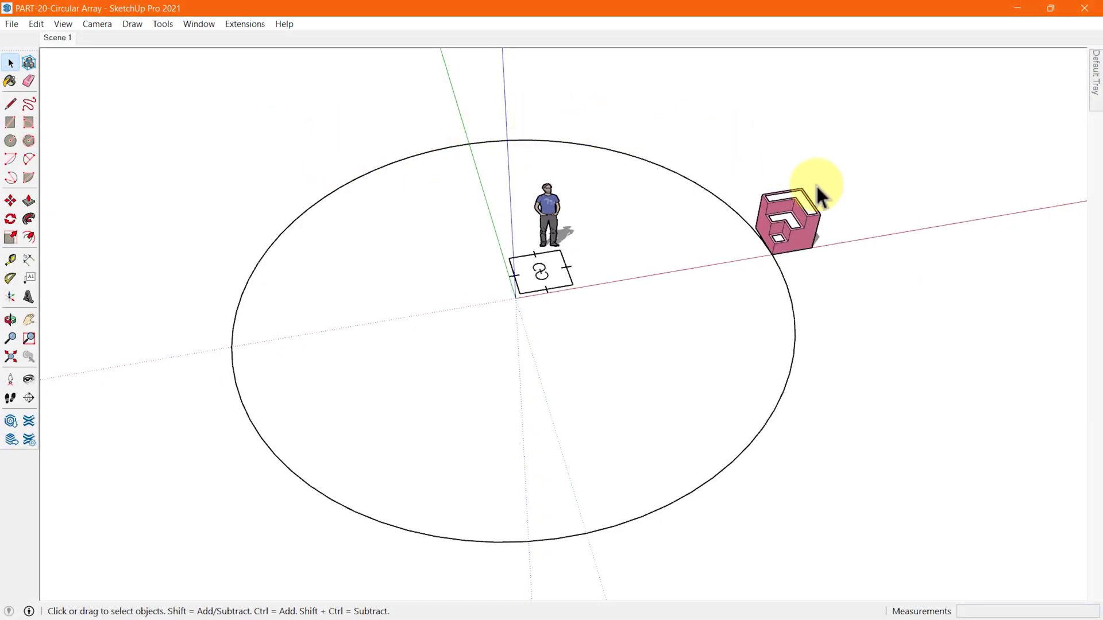
{"action": "middle_click_drag", "start_coordinate": [695, 446], "coordinate": [621, 421]}
{"action": "key", "text": "space"}
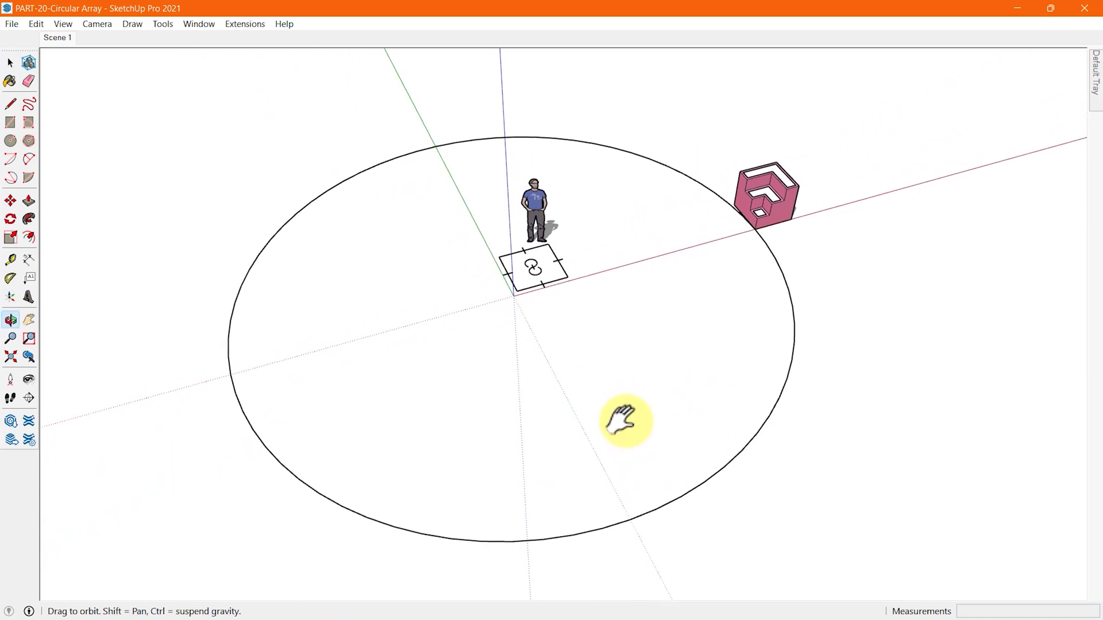
{"action": "key", "text": "z"}
{"action": "mouse_move", "coordinate": [615, 420]}
{"action": "left_mouse_down"}
{"action": "mouse_move", "coordinate": [620, 409]}
{"action": "mouse_move", "coordinate": [618, 421]}
{"action": "left_mouse_up"}
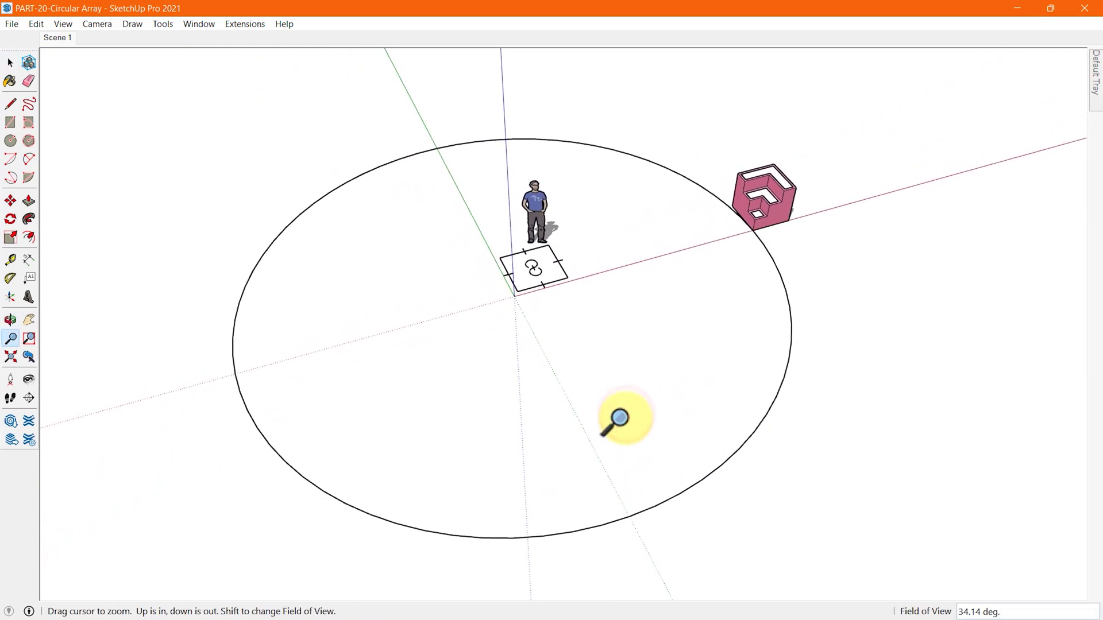
{"action": "middle_click_drag", "start_coordinate": [618, 431], "coordinate": [613, 409]}
{"action": "key", "text": "space"}
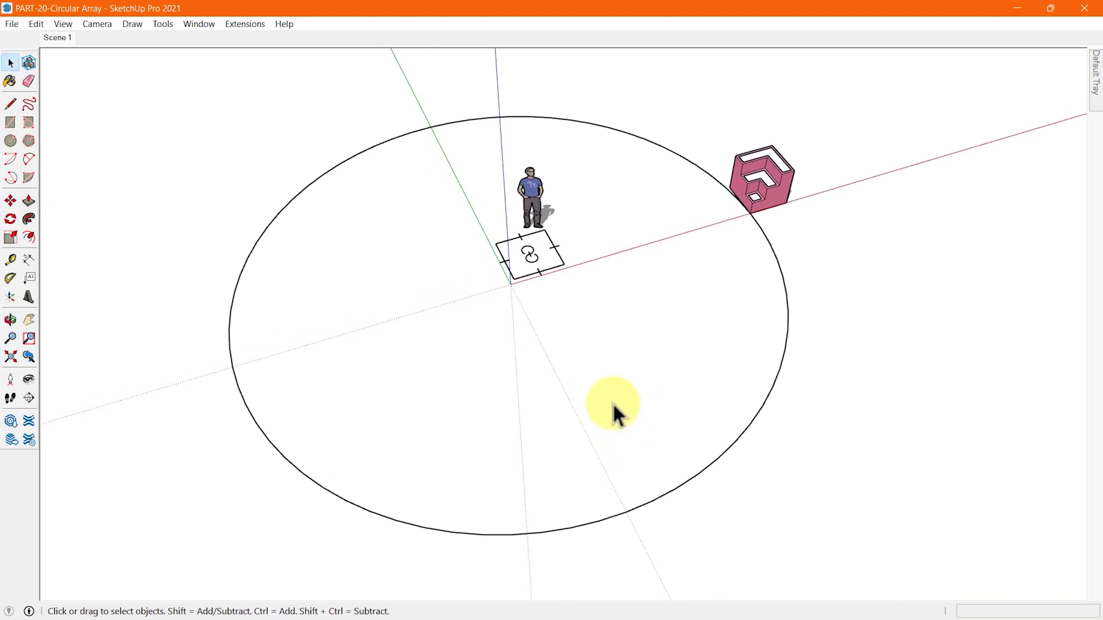
Rotate a copy of the block about the circle's centre and repeat it around the circle as a 36x circular array
{"action": "left_click", "coordinate": [746, 174]}
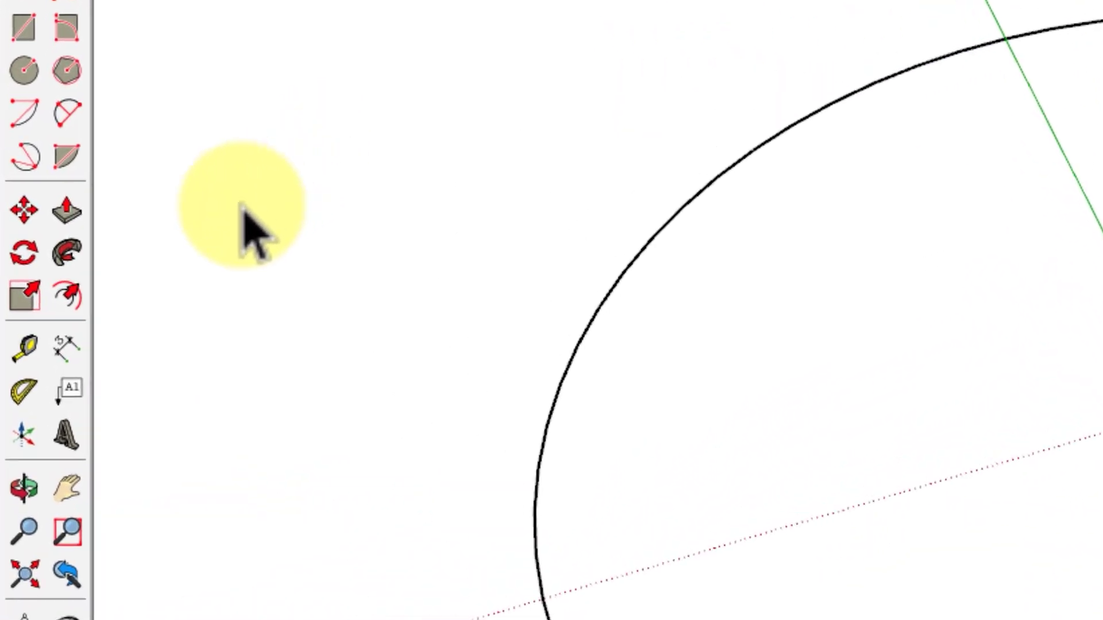
{"action": "key", "text": "q"}
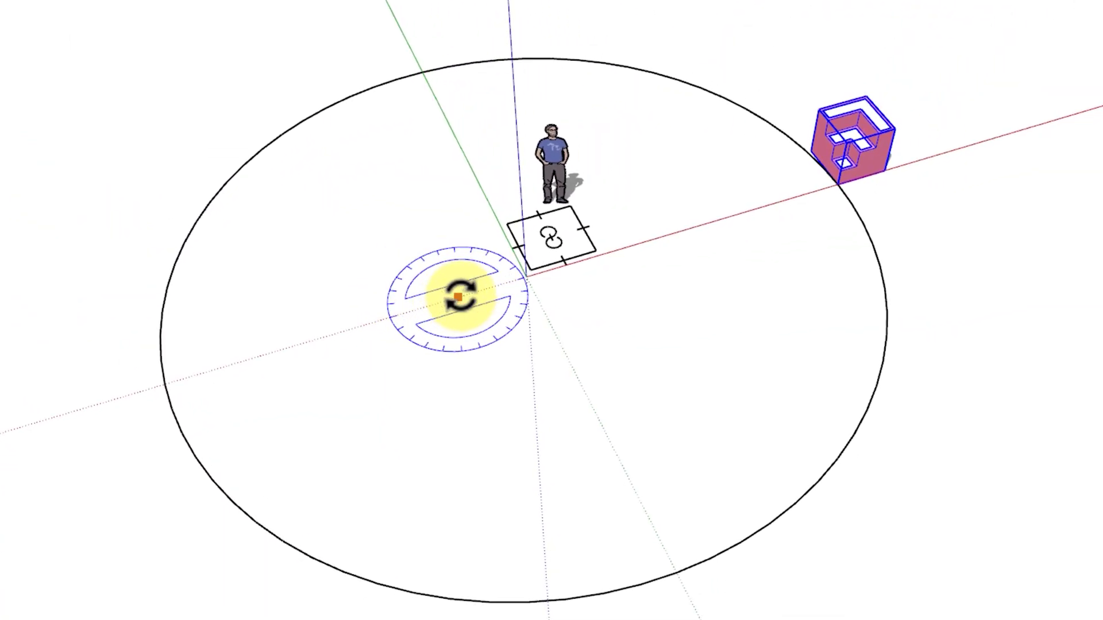
{"action": "left_click", "coordinate": [527, 277]}
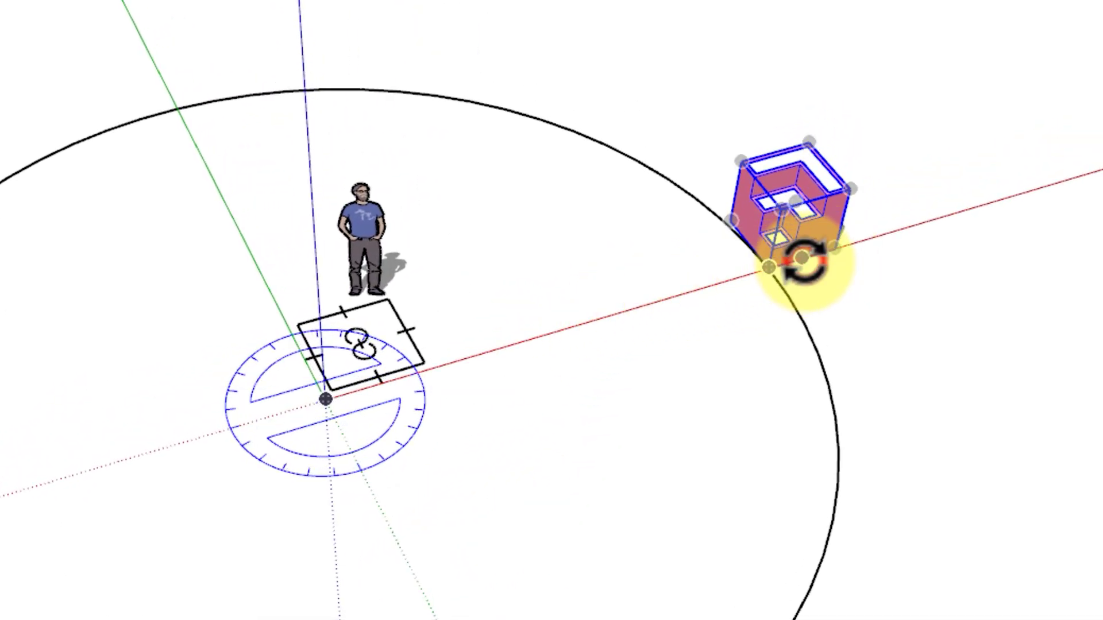
{"action": "left_click", "coordinate": [802, 259]}
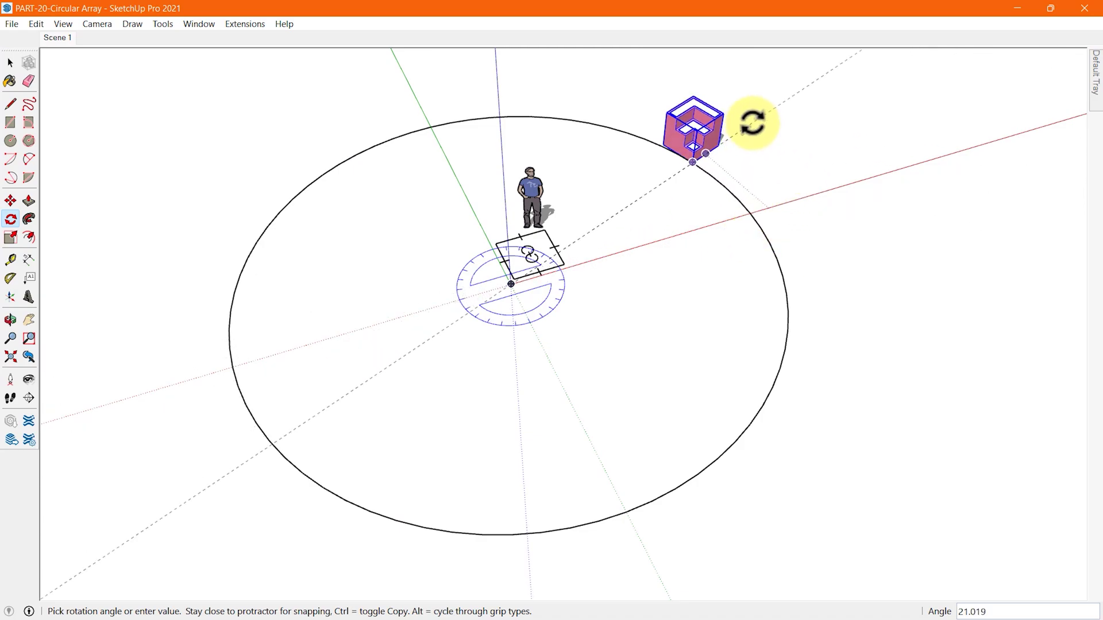
{"action": "key", "text": "ctrl"}
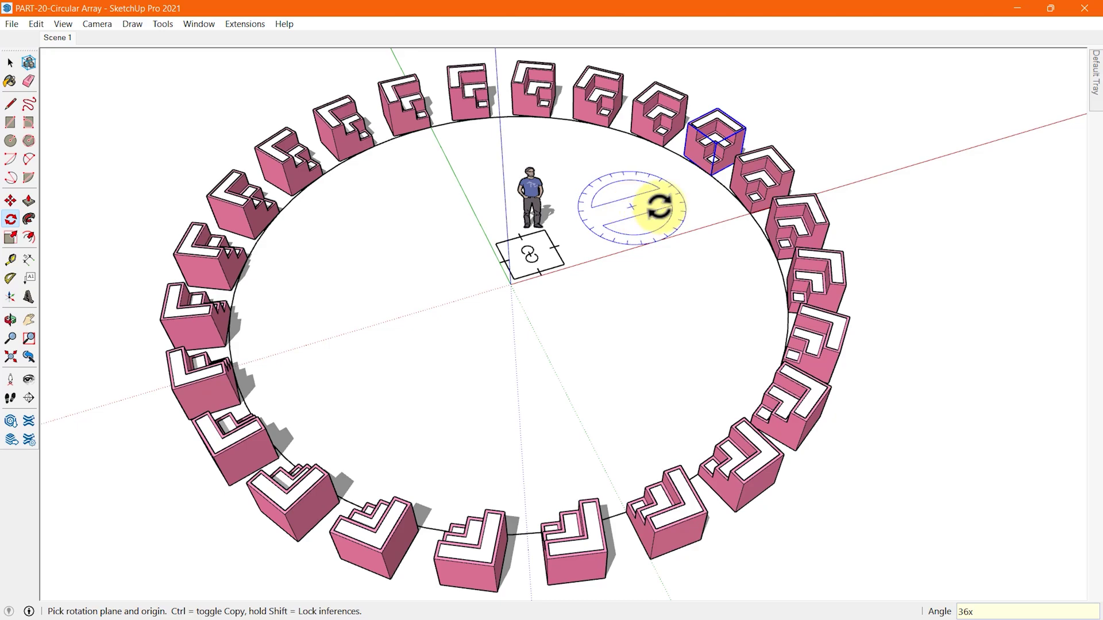
{"action": "scroll", "coordinate": [661, 209], "scroll_direction": "down", "scroll_amount": 4}
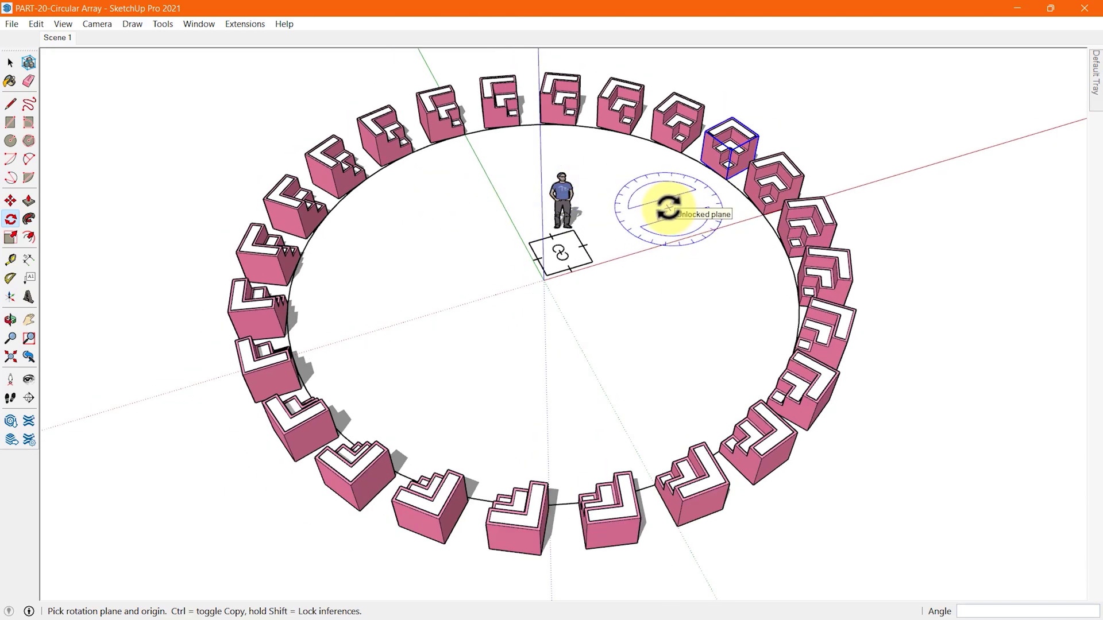
{"action": "key", "text": "space"}
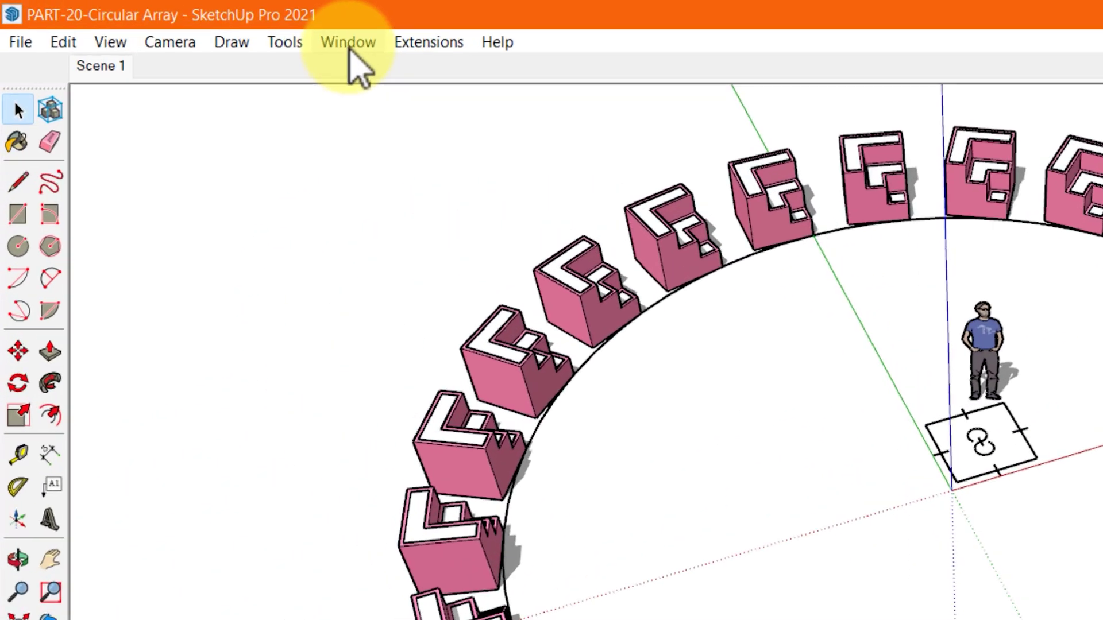
Open the model's Units settings and check the angle snapping increment
{"action": "left_click", "coordinate": [203, 24]}
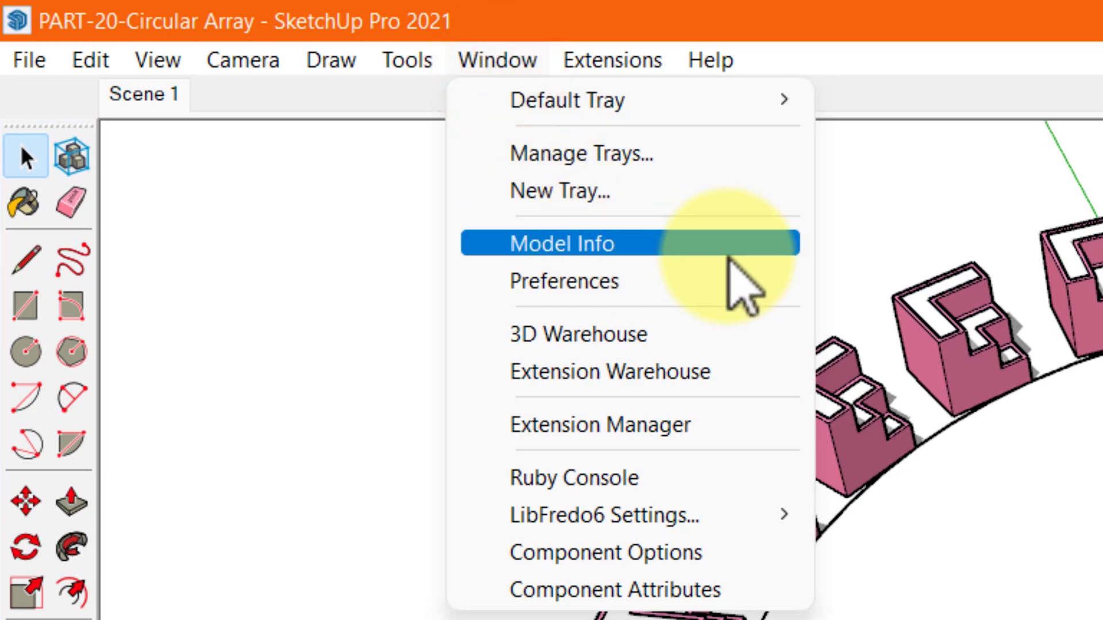
{"action": "left_click", "coordinate": [728, 246]}
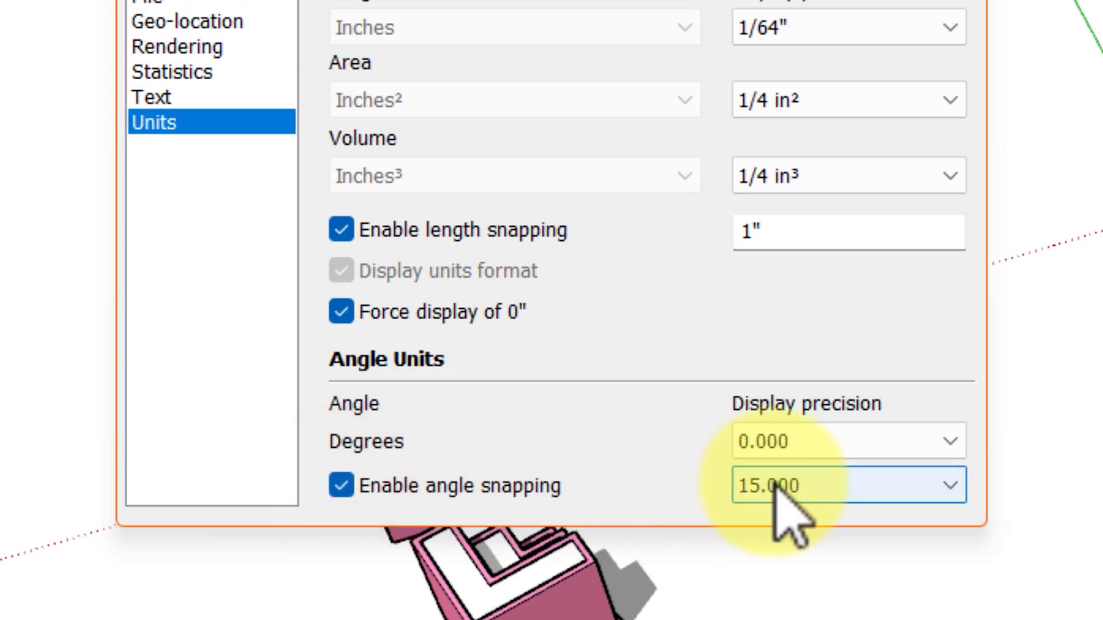
Choose 15.000 as the angle snapping increment and close the model information window
{"action": "left_click", "coordinate": [853, 486]}
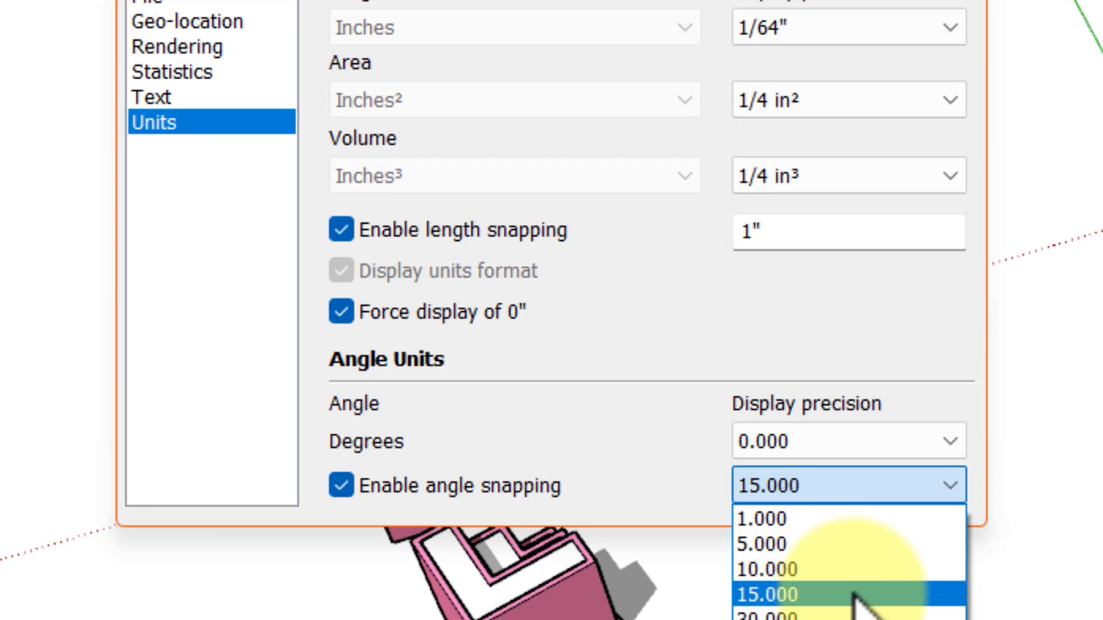
{"action": "left_click", "coordinate": [892, 593]}
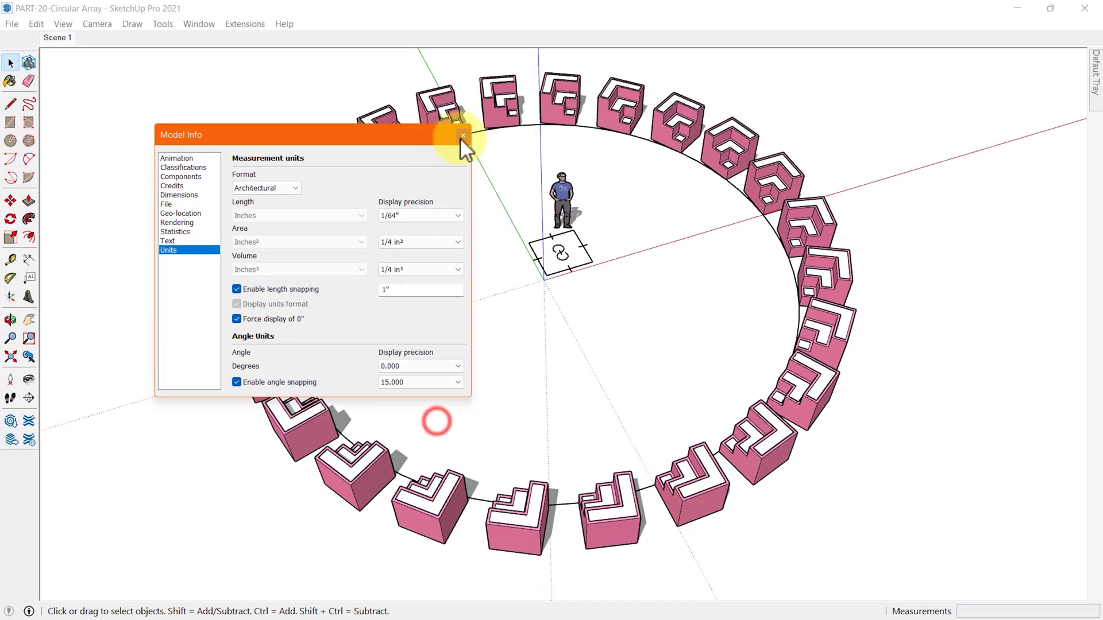
{"action": "left_click", "coordinate": [464, 135]}
{"action": "left_click", "coordinate": [462, 175]}
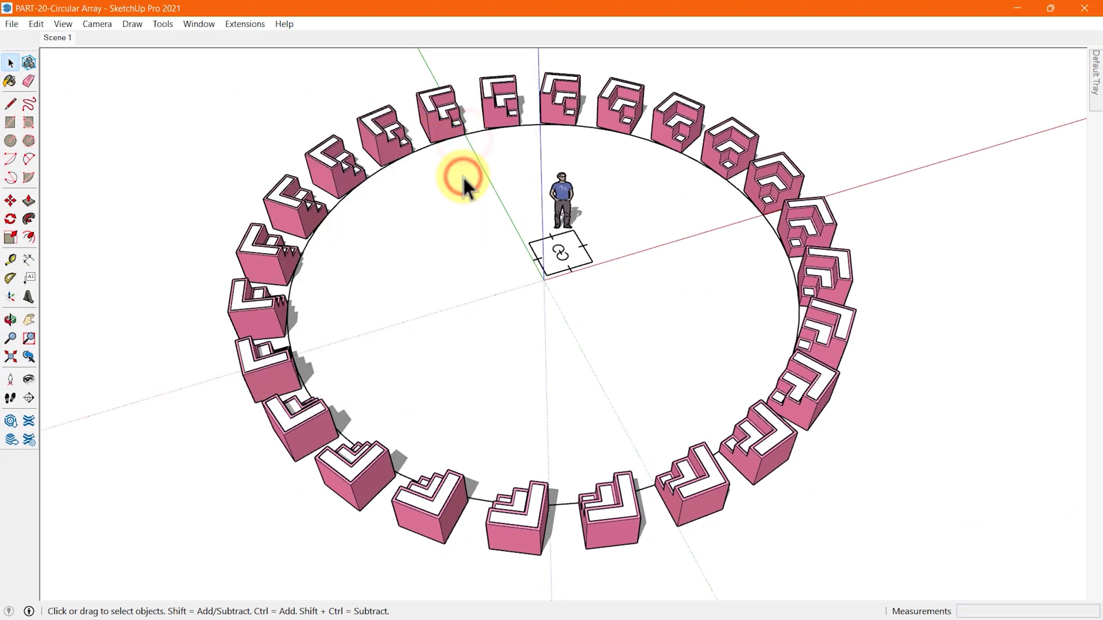
Undo the previous circular array and repeat a rotated copy of the block about the circle's centre as a 24x array
{"action": "key", "text": "ctrl+z"}
{"action": "key", "text": "q"}
{"action": "left_click", "coordinate": [540, 282]}
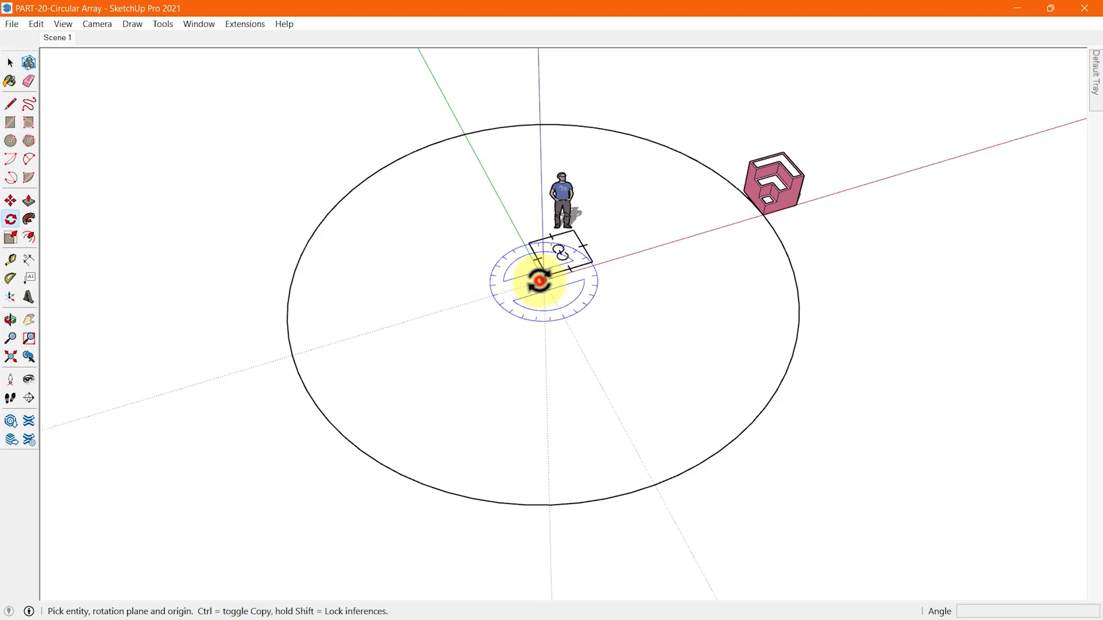
{"action": "key", "text": "space"}
{"action": "key", "text": "q"}
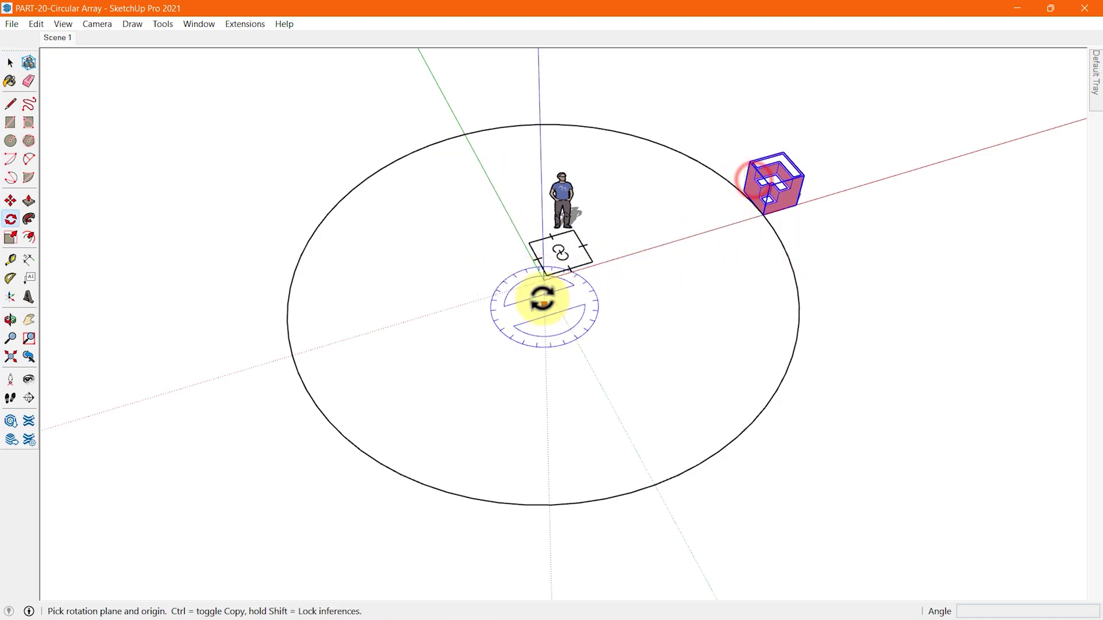
{"action": "left_click", "coordinate": [543, 281]}
{"action": "left_click", "coordinate": [765, 216]}
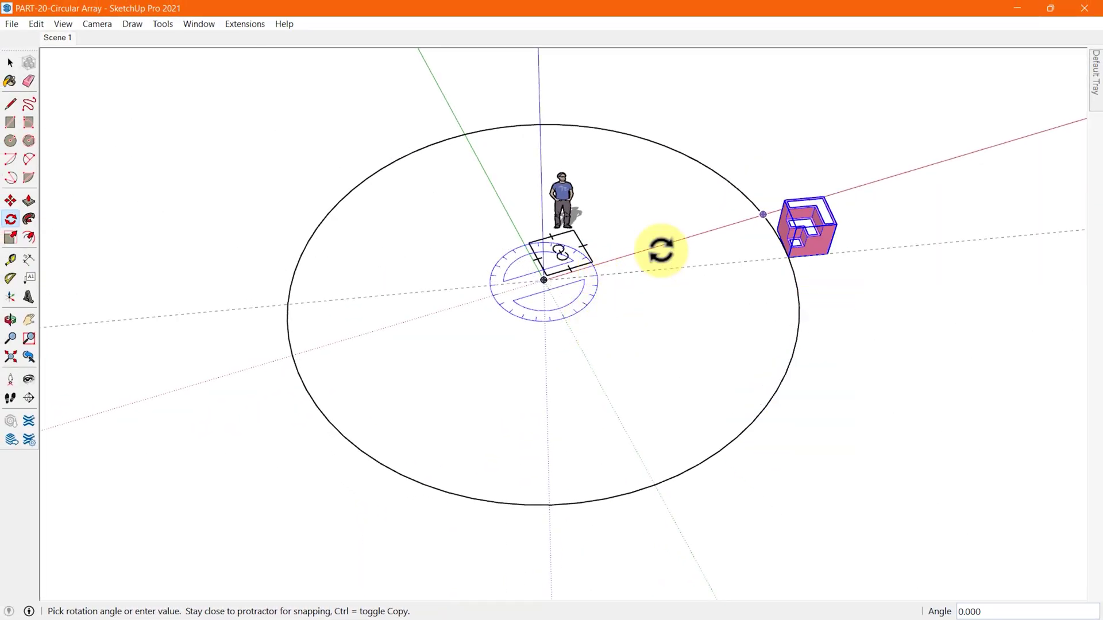
{"action": "key", "text": "Return"}
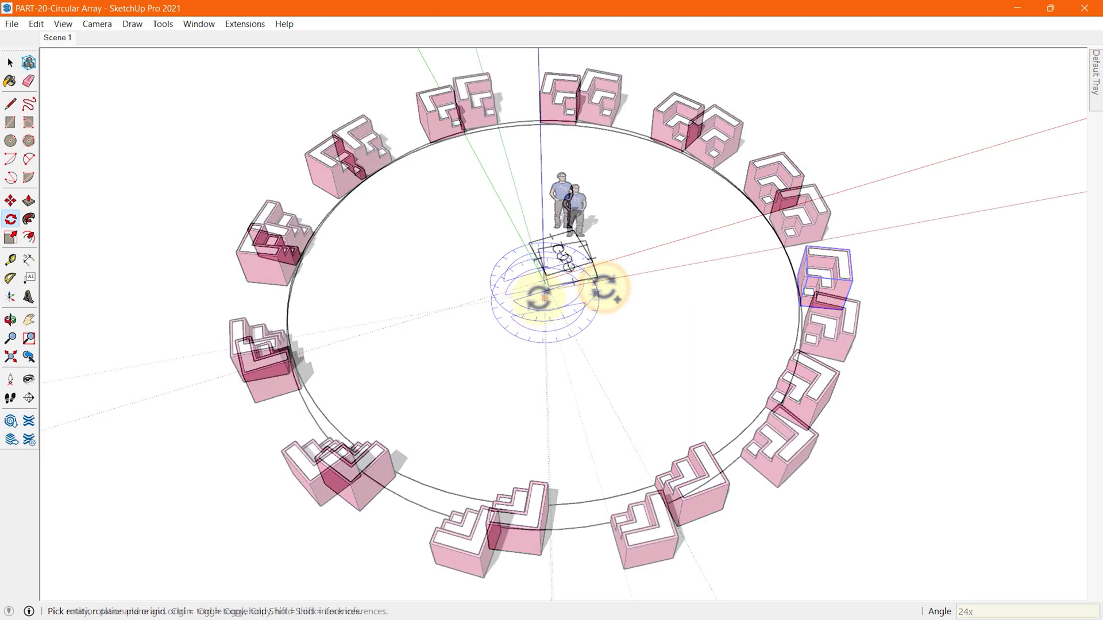
In the model's Units settings, try angle snapping increments of 5.000 and 10.000 against the Rotate protractor, finishing with 45.000
{"action": "left_click", "coordinate": [256, 57]}
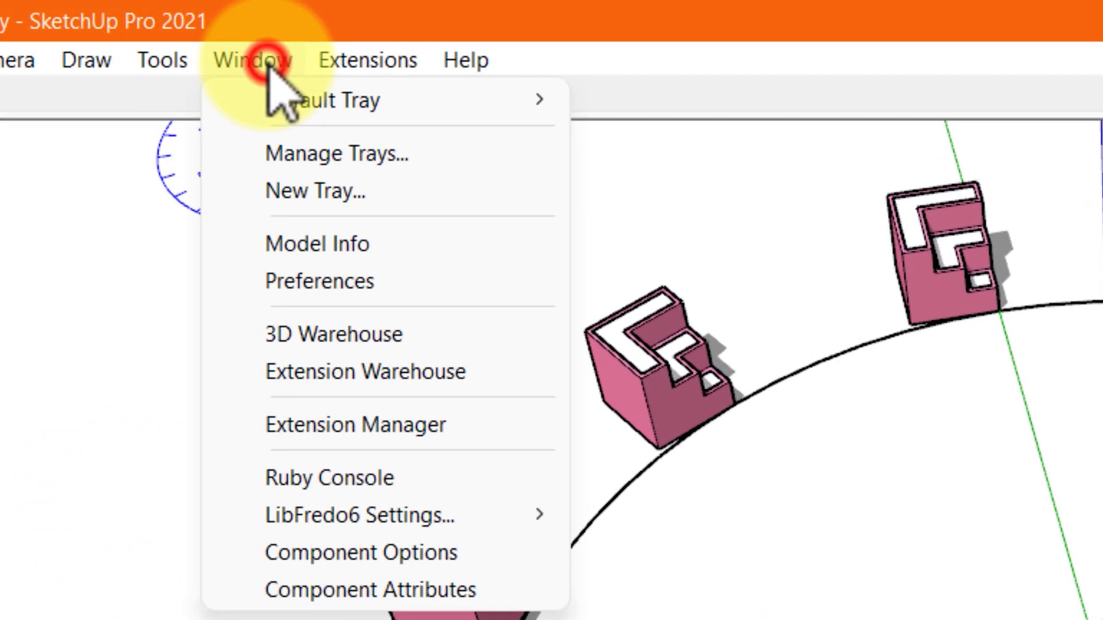
{"action": "left_click", "coordinate": [465, 204]}
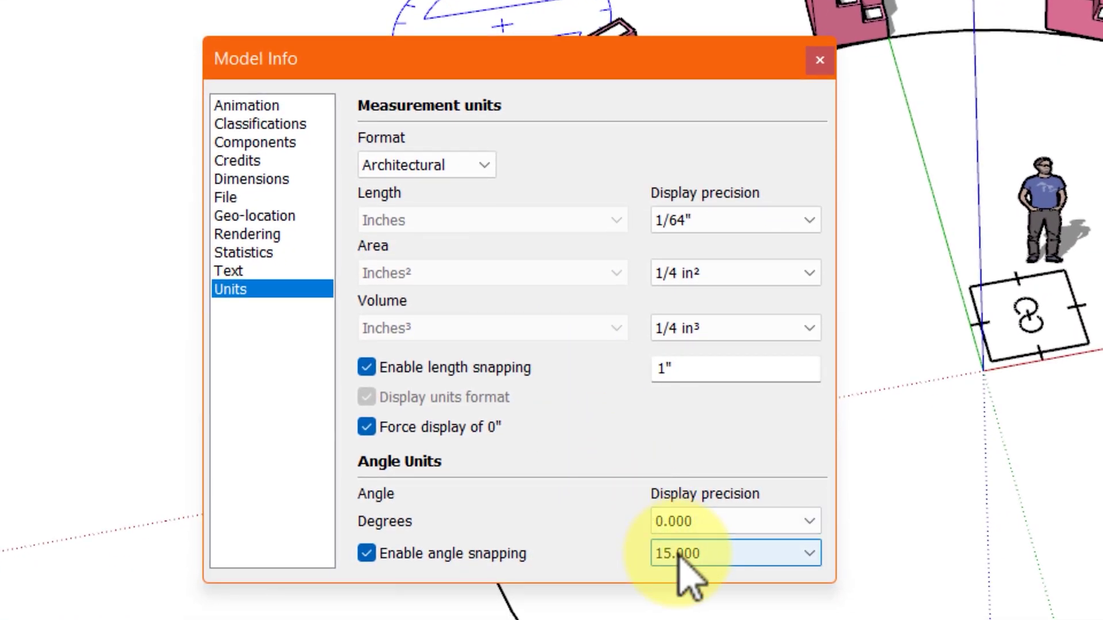
{"action": "left_click", "coordinate": [680, 553]}
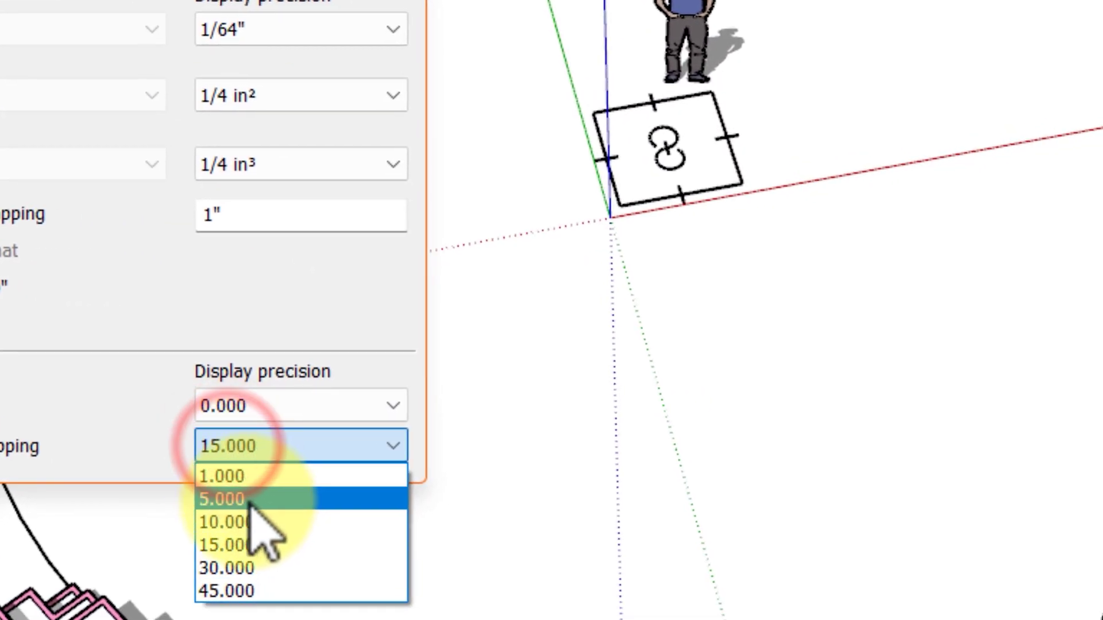
{"action": "left_click", "coordinate": [249, 500]}
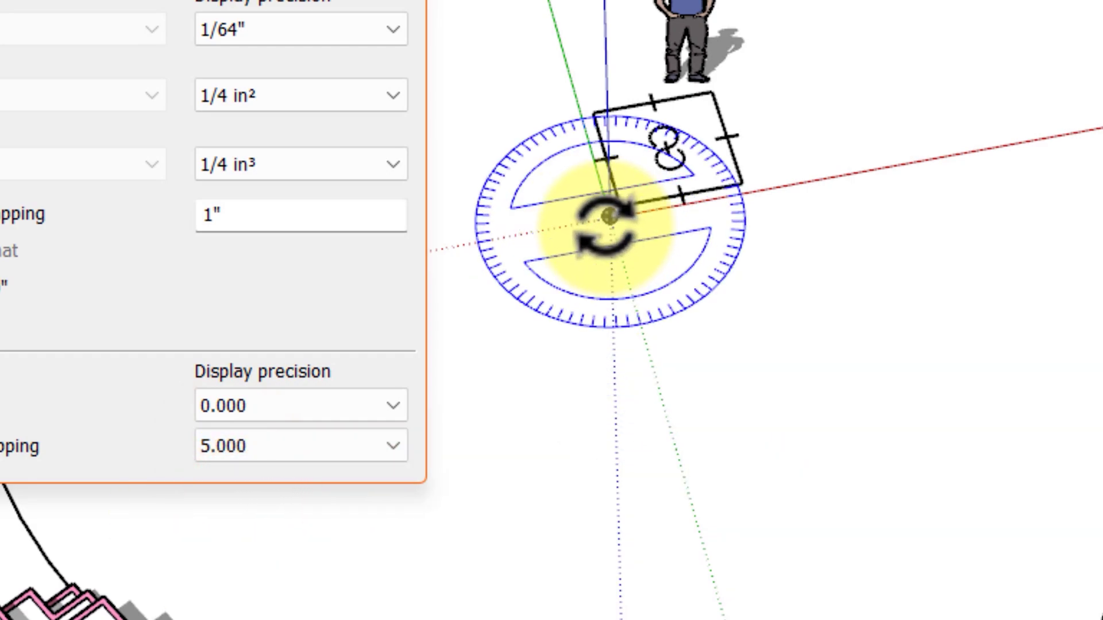
{"action": "left_click", "coordinate": [374, 446]}
{"action": "left_click", "coordinate": [325, 521]}
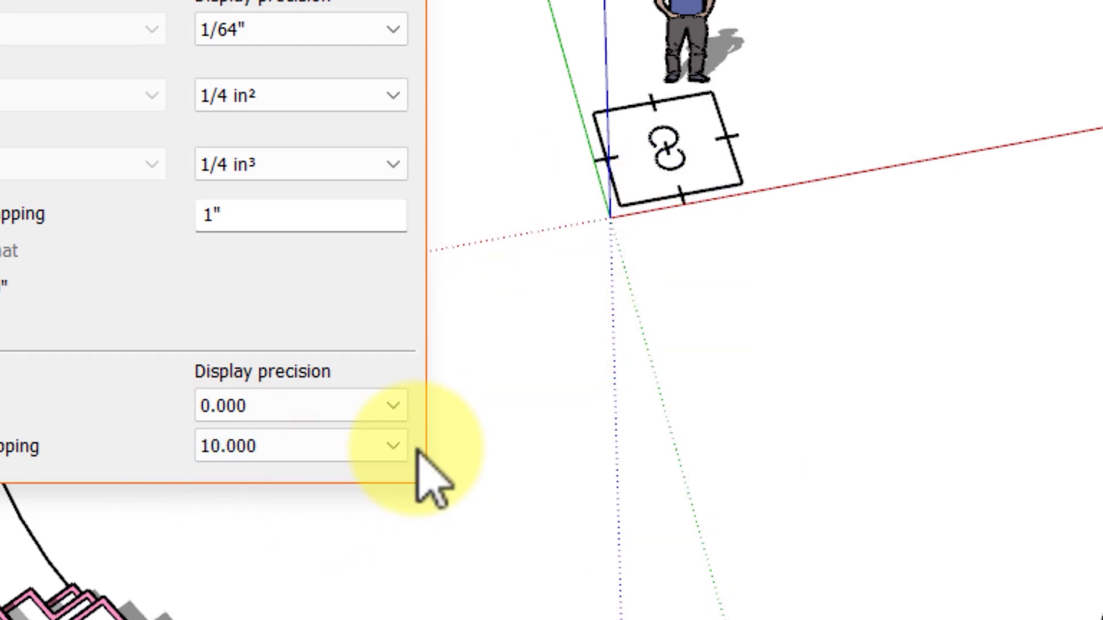
{"action": "left_click", "coordinate": [379, 446]}
{"action": "left_click", "coordinate": [296, 594]}
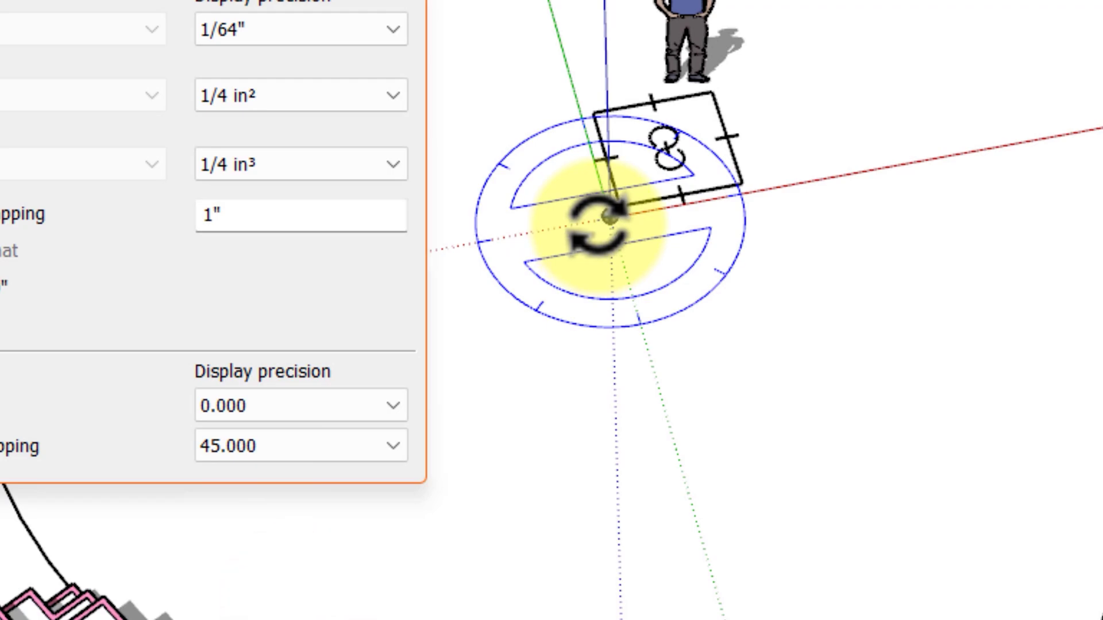
{"action": "key", "text": "Escape"}
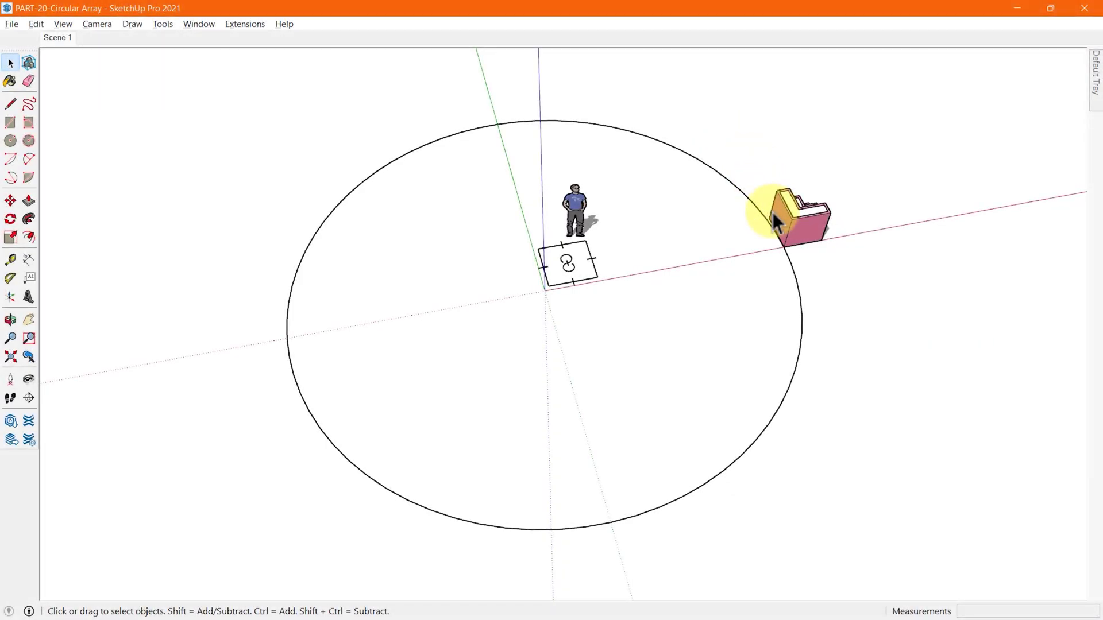
Rotate a copy of the block 270° about the circle's centre, starting from the red axis
{"action": "left_click", "coordinate": [782, 213]}
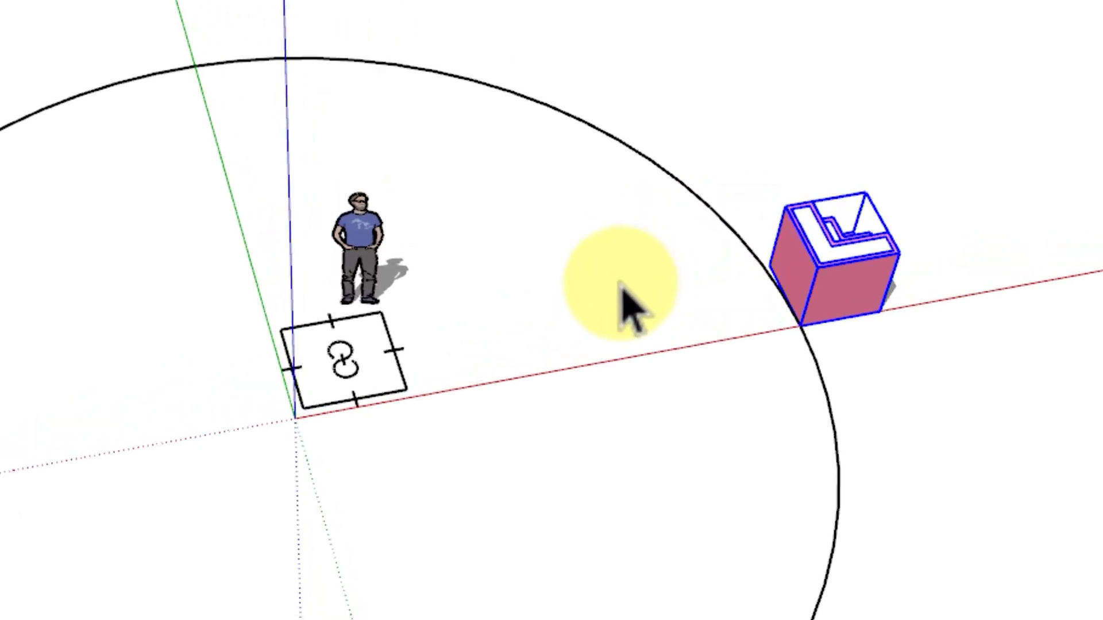
{"action": "key", "text": "q"}
{"action": "left_click", "coordinate": [261, 441]}
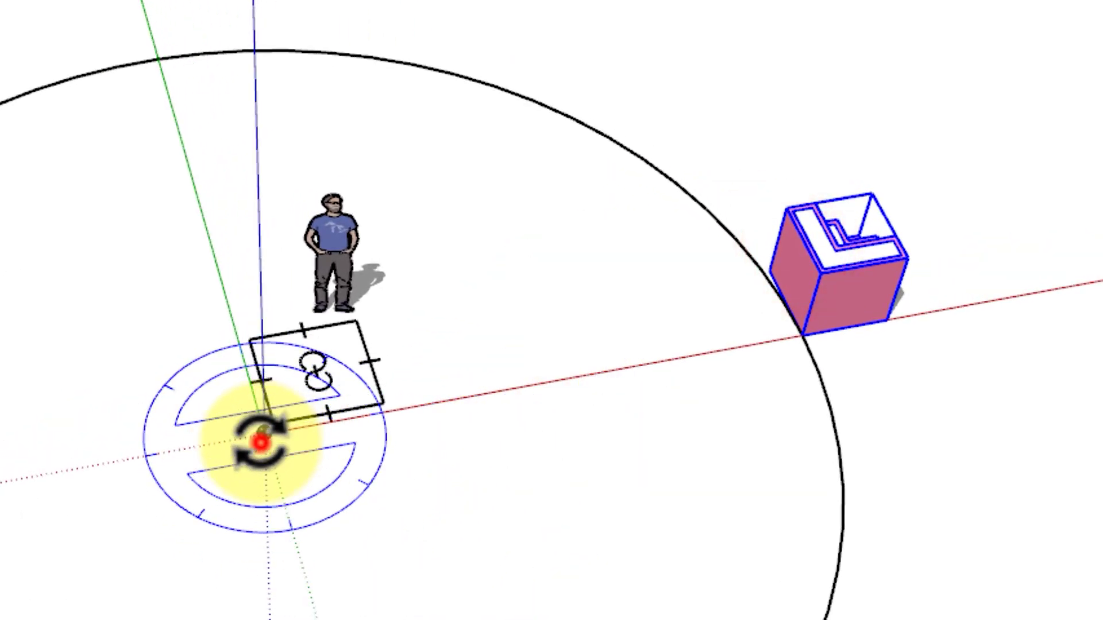
{"action": "left_click", "coordinate": [960, 308]}
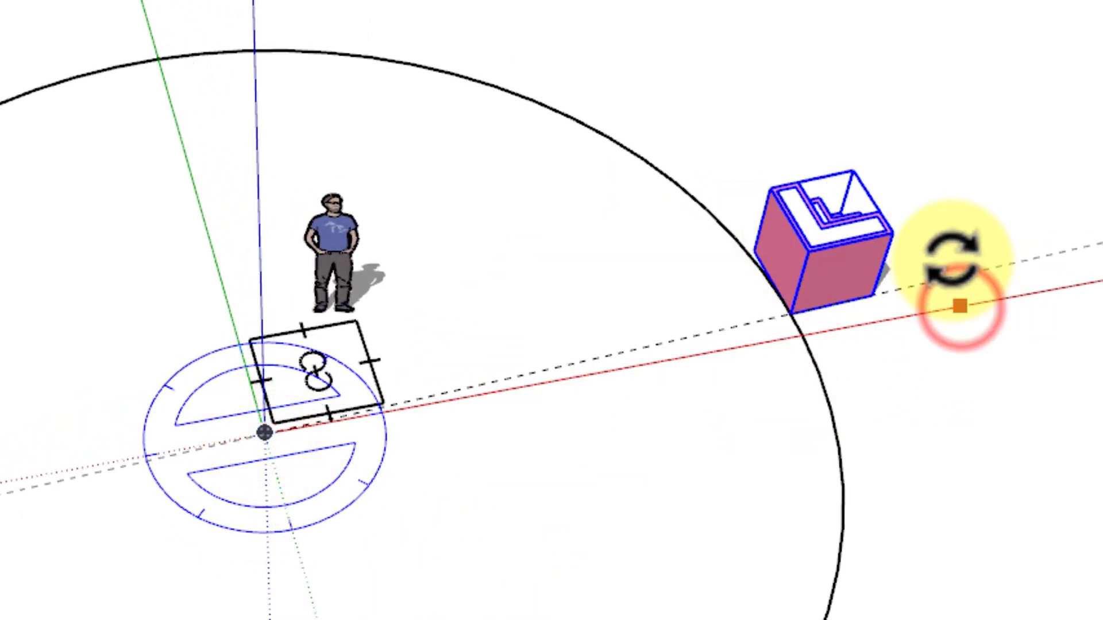
{"action": "key", "text": "ctrl"}
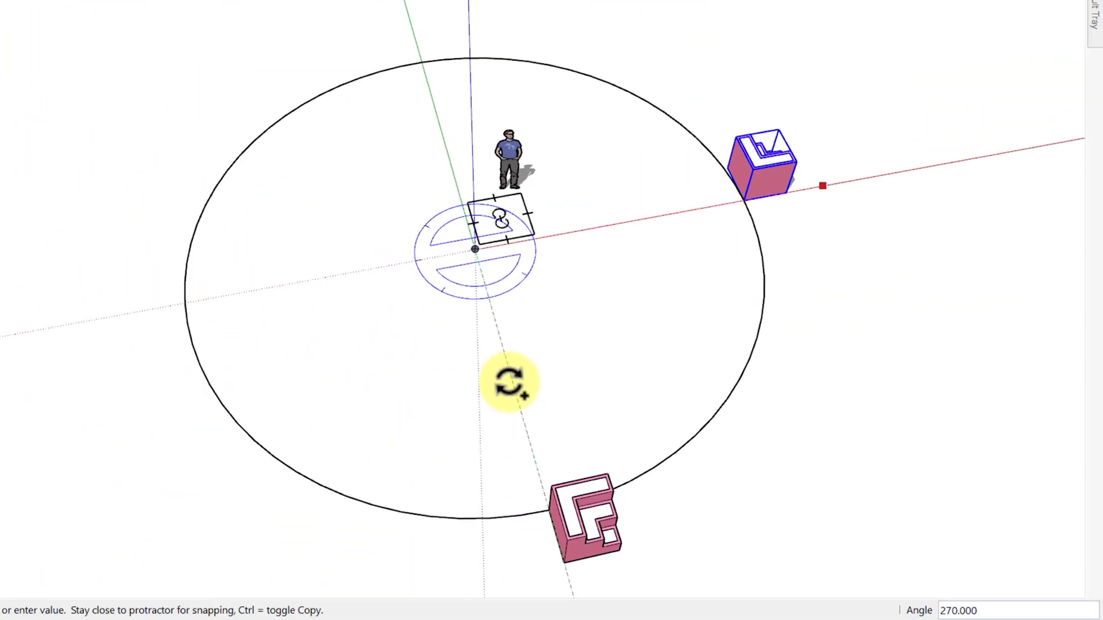
{"action": "left_click", "coordinate": [575, 408]}
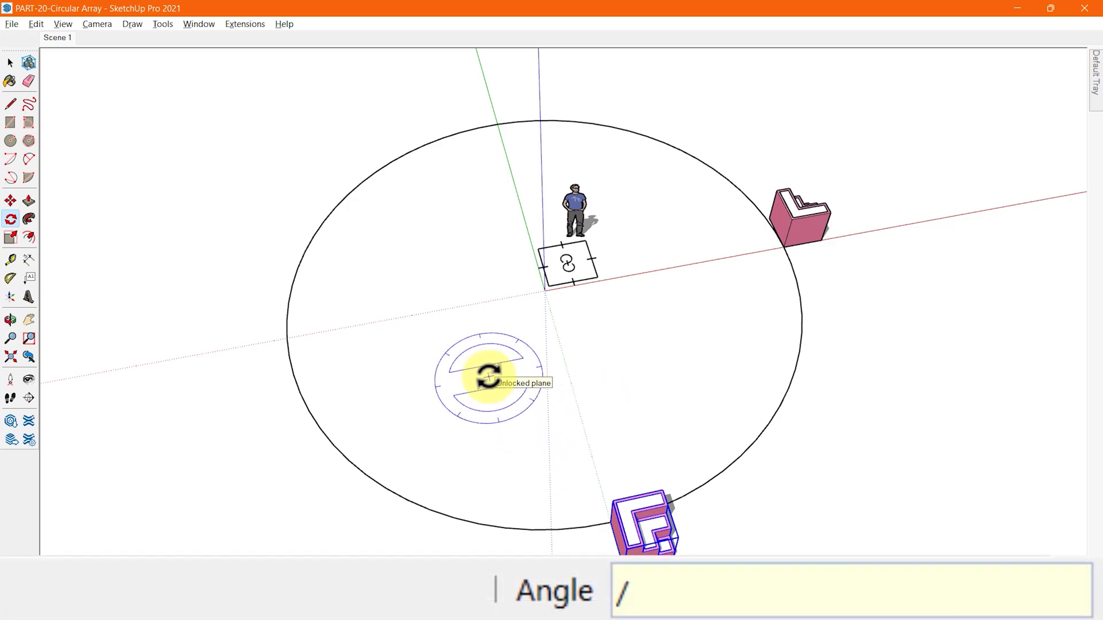
Fill the arc between the original block and its rotated copy with a divided array, trying /24 and /9 and ending with /28
{"action": "key", "text": "Return"}
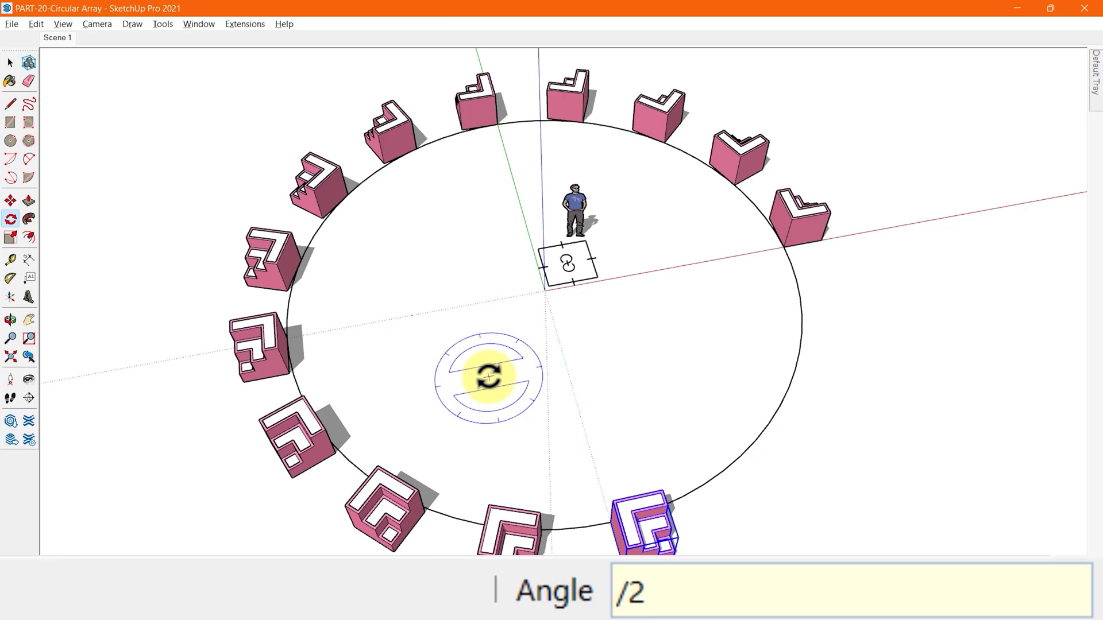
{"action": "key", "text": "Return"}
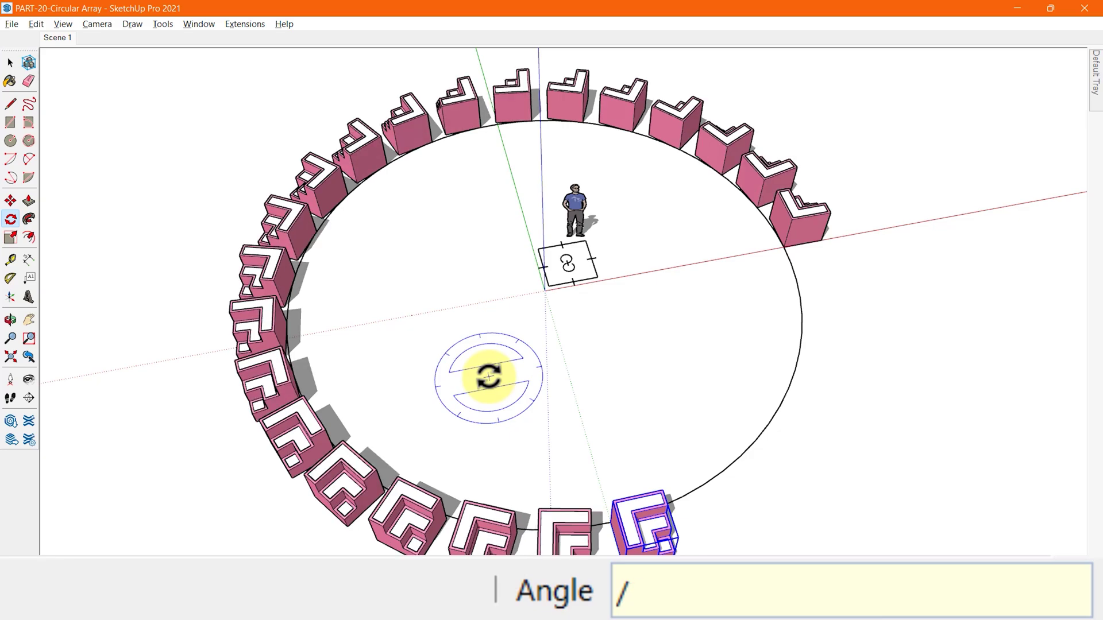
{"action": "key", "text": "Return"}
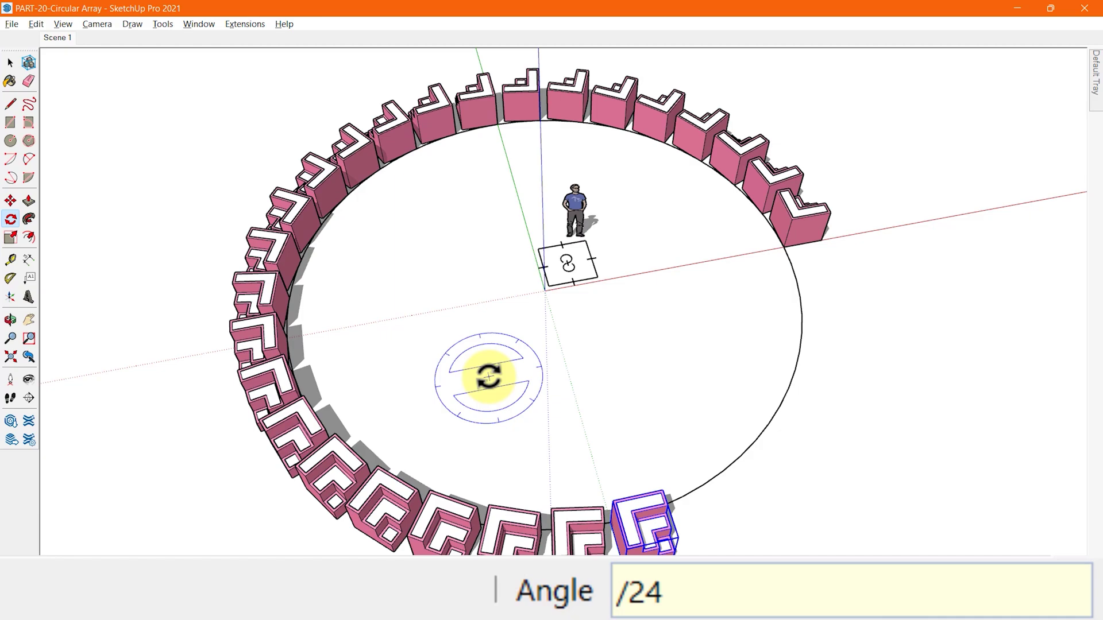
{"action": "key", "text": "Return"}
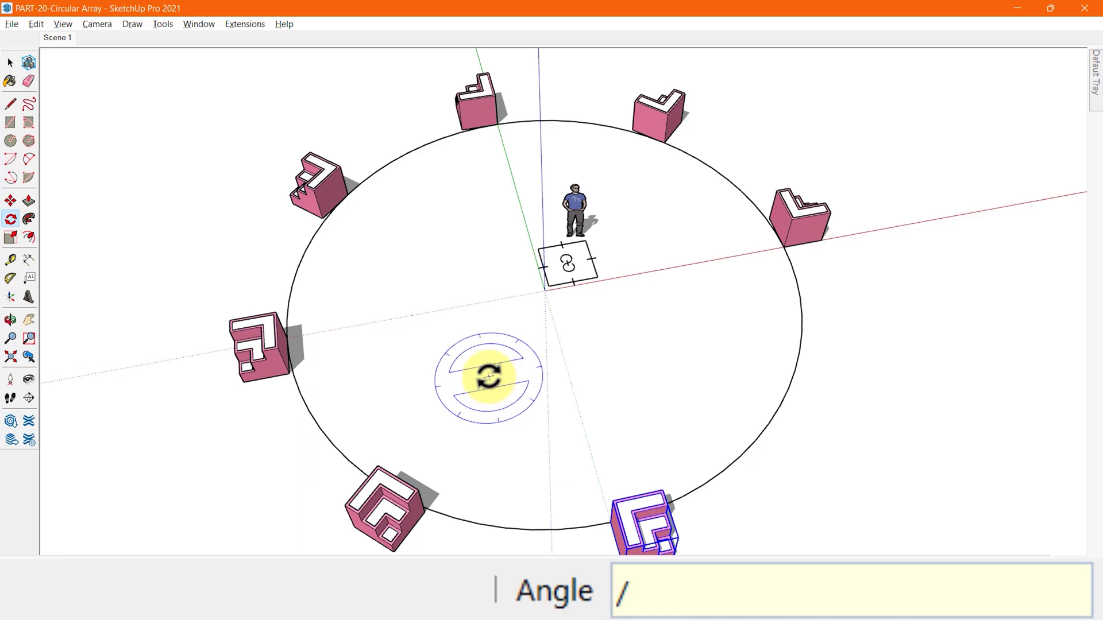
{"action": "type", "text": "/9"}
{"action": "key", "text": "Return"}
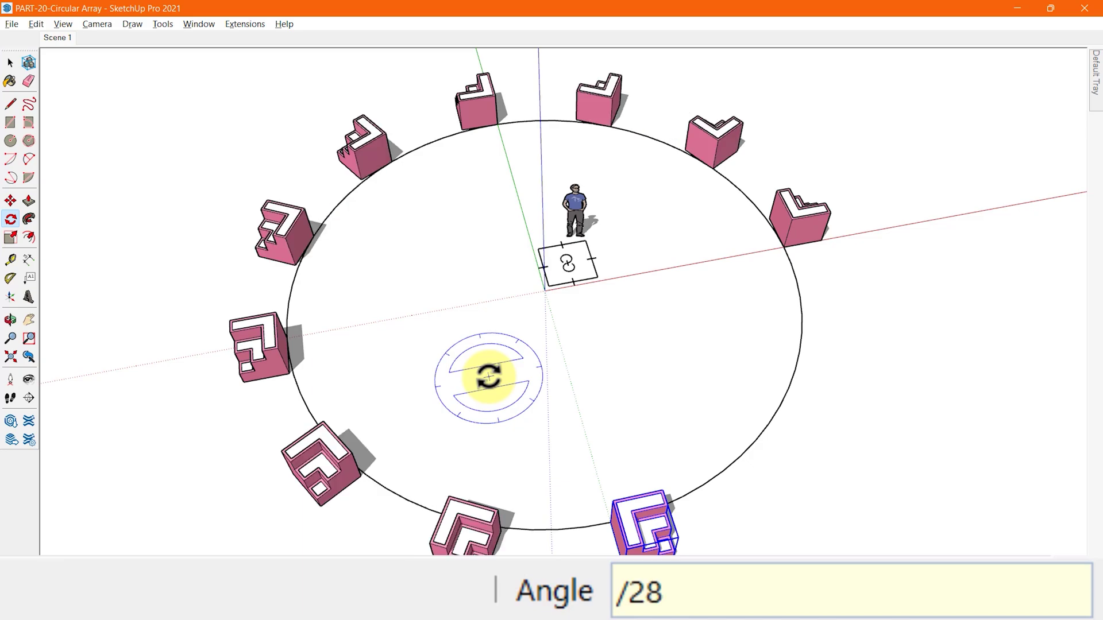
{"action": "type", "text": "/28"}
{"action": "key", "text": "Return"}
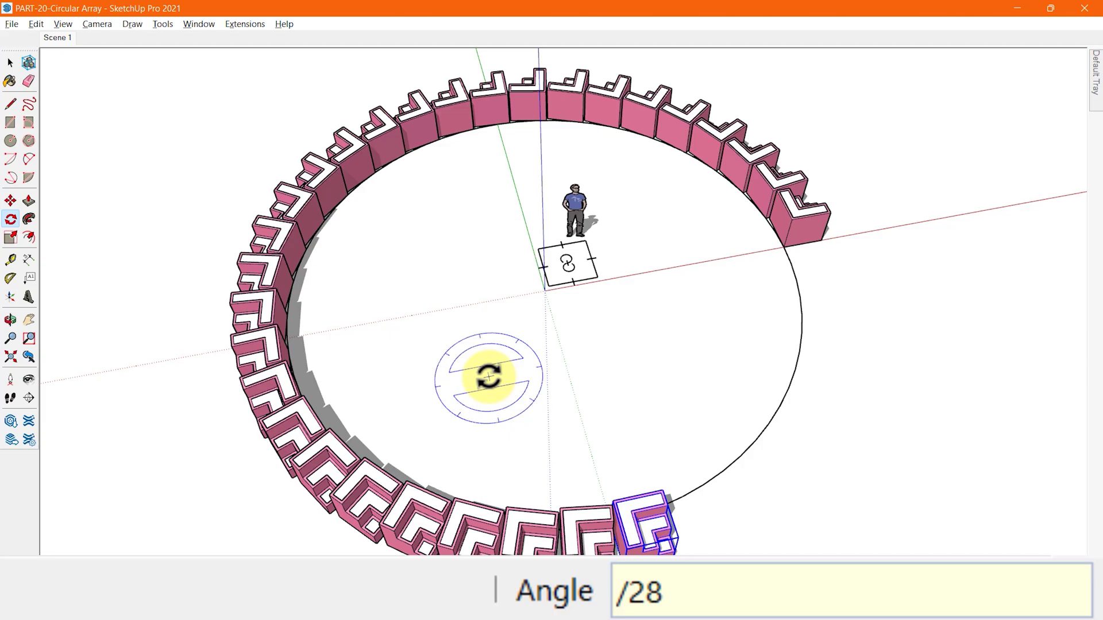